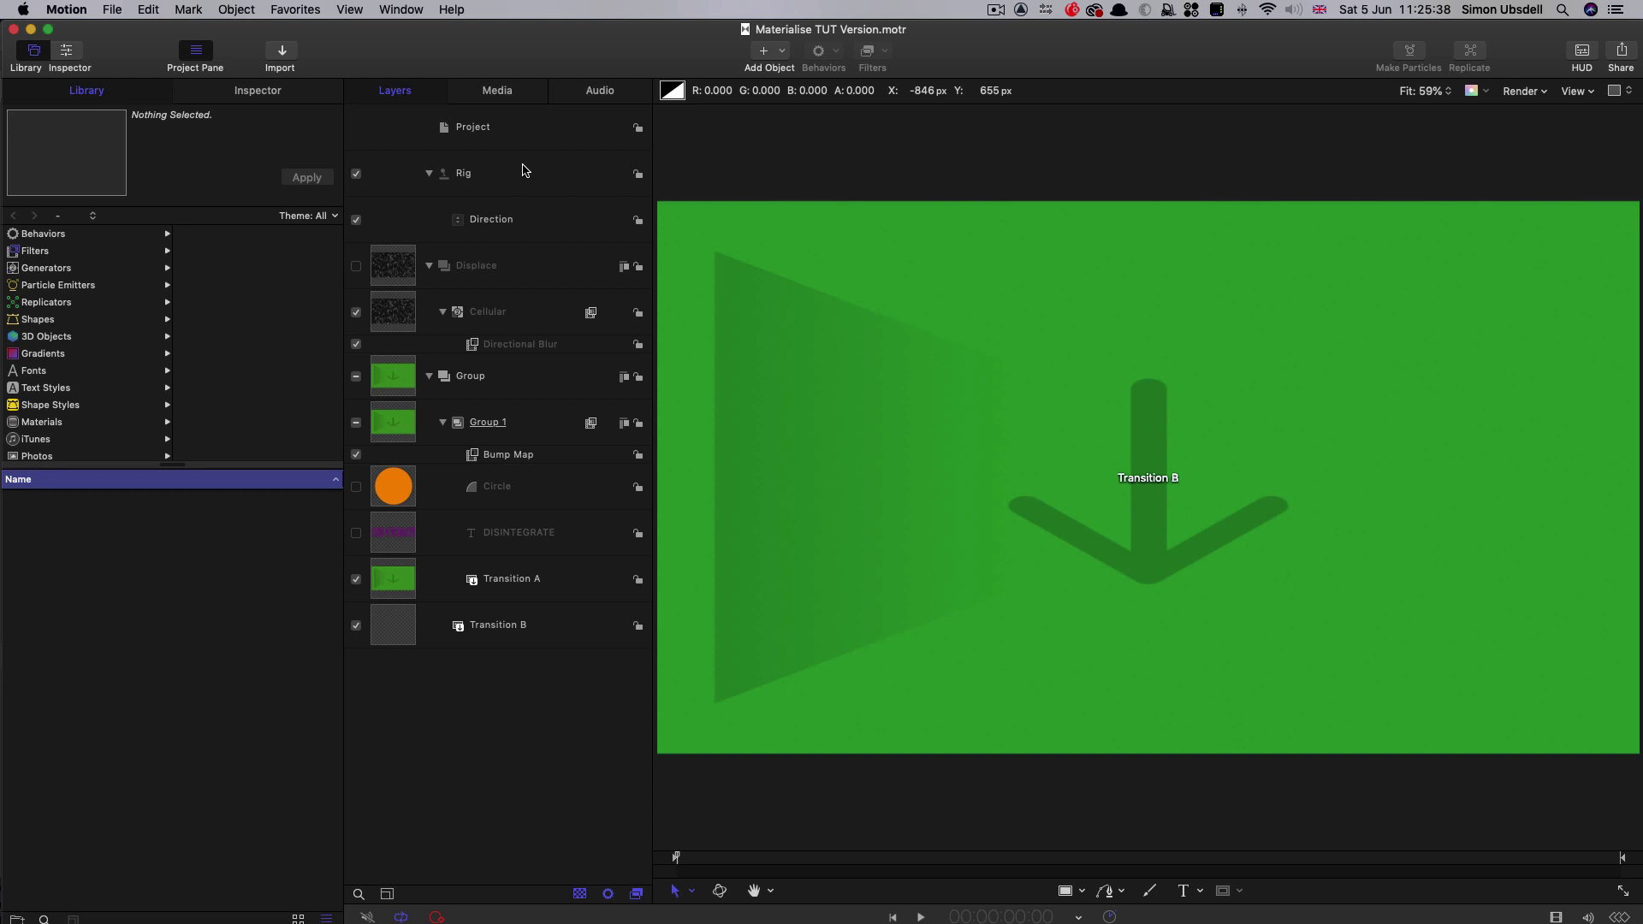
- Hide Transition A and Transition B, show the Circle and DISINTEGRATE layers, and scrub through the effect
{"action": "left_click", "coordinate": [356, 579]}
{"action": "left_click", "coordinate": [356, 625]}
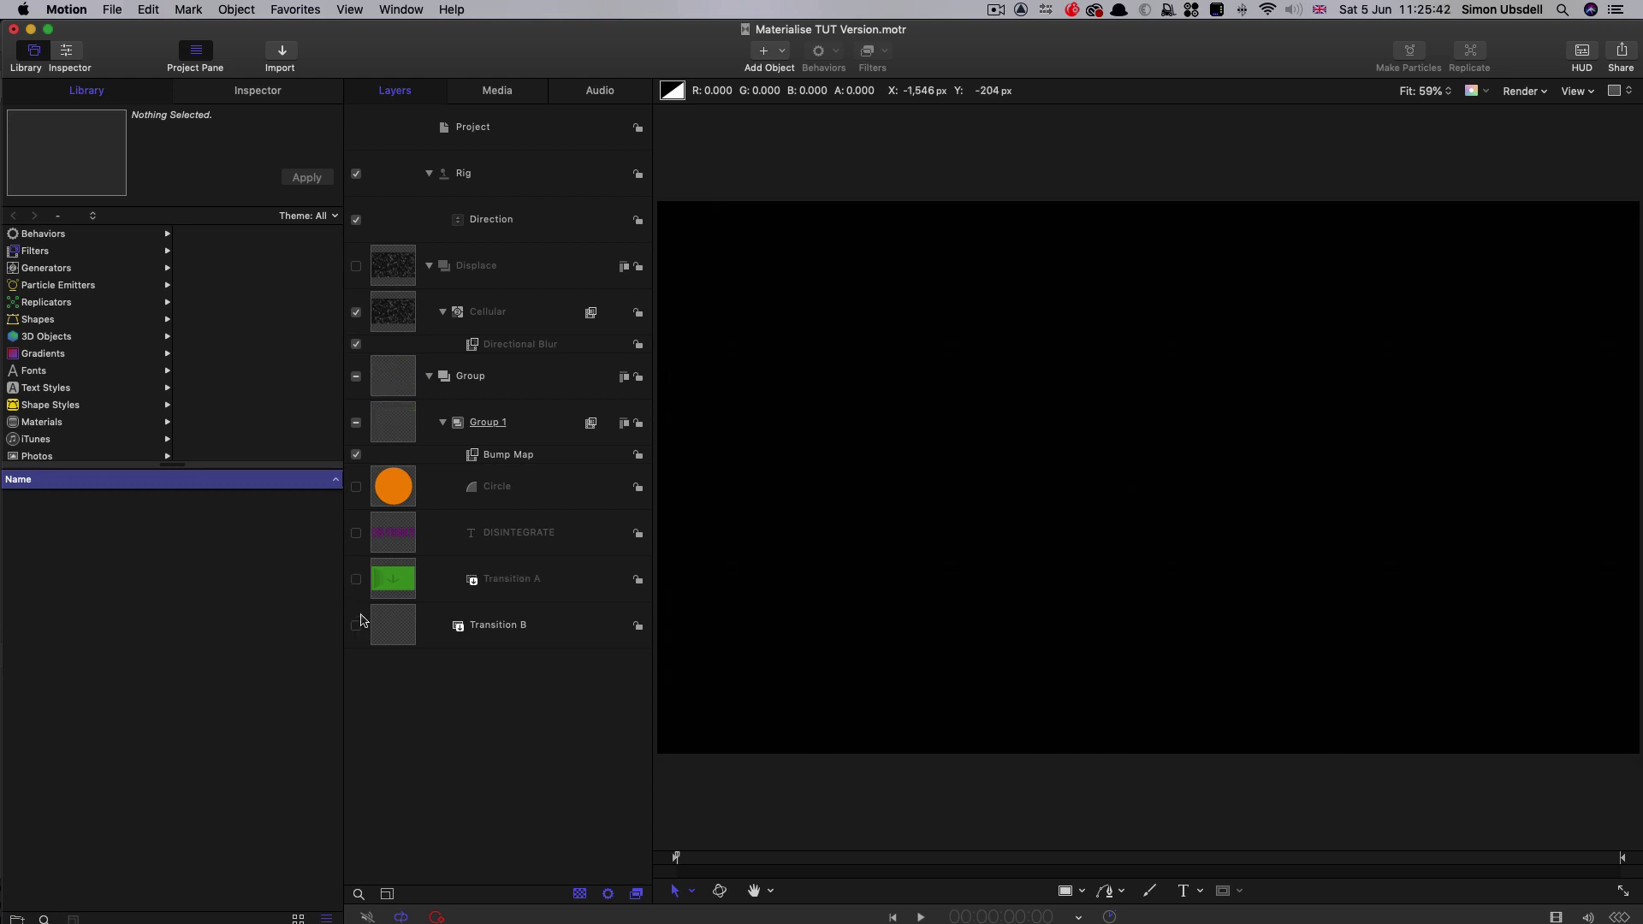
{"action": "left_click", "coordinate": [356, 487]}
{"action": "left_click", "coordinate": [356, 533]}
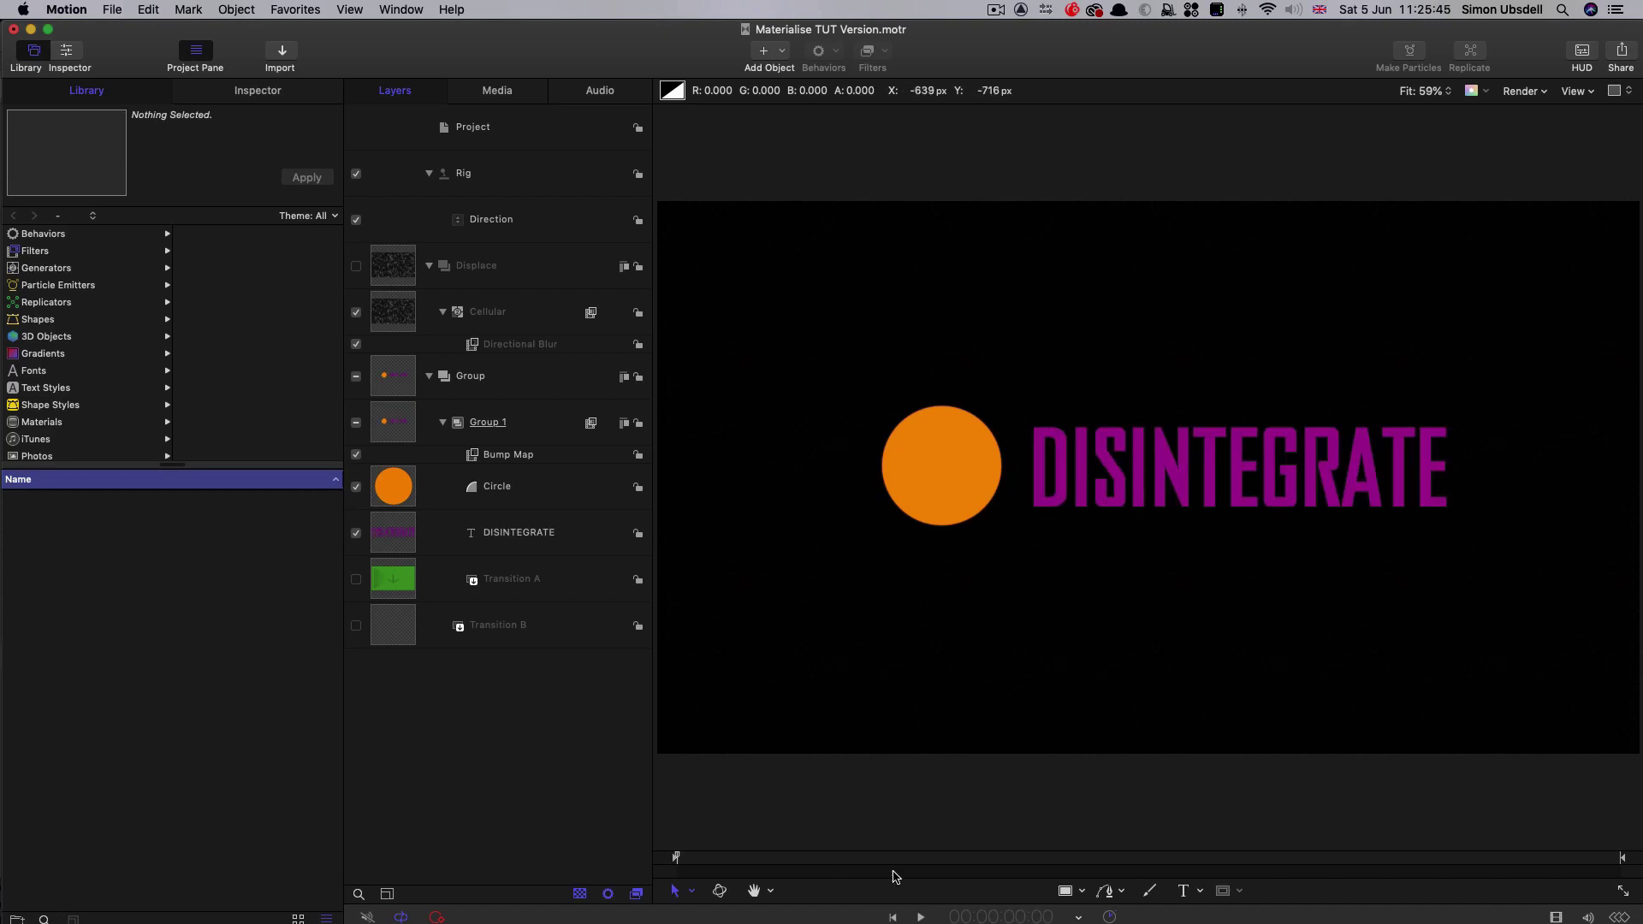
{"action": "left_click", "coordinate": [750, 862]}
{"action": "left_click_drag", "start_coordinate": [747, 874], "coordinate": [1098, 883]}
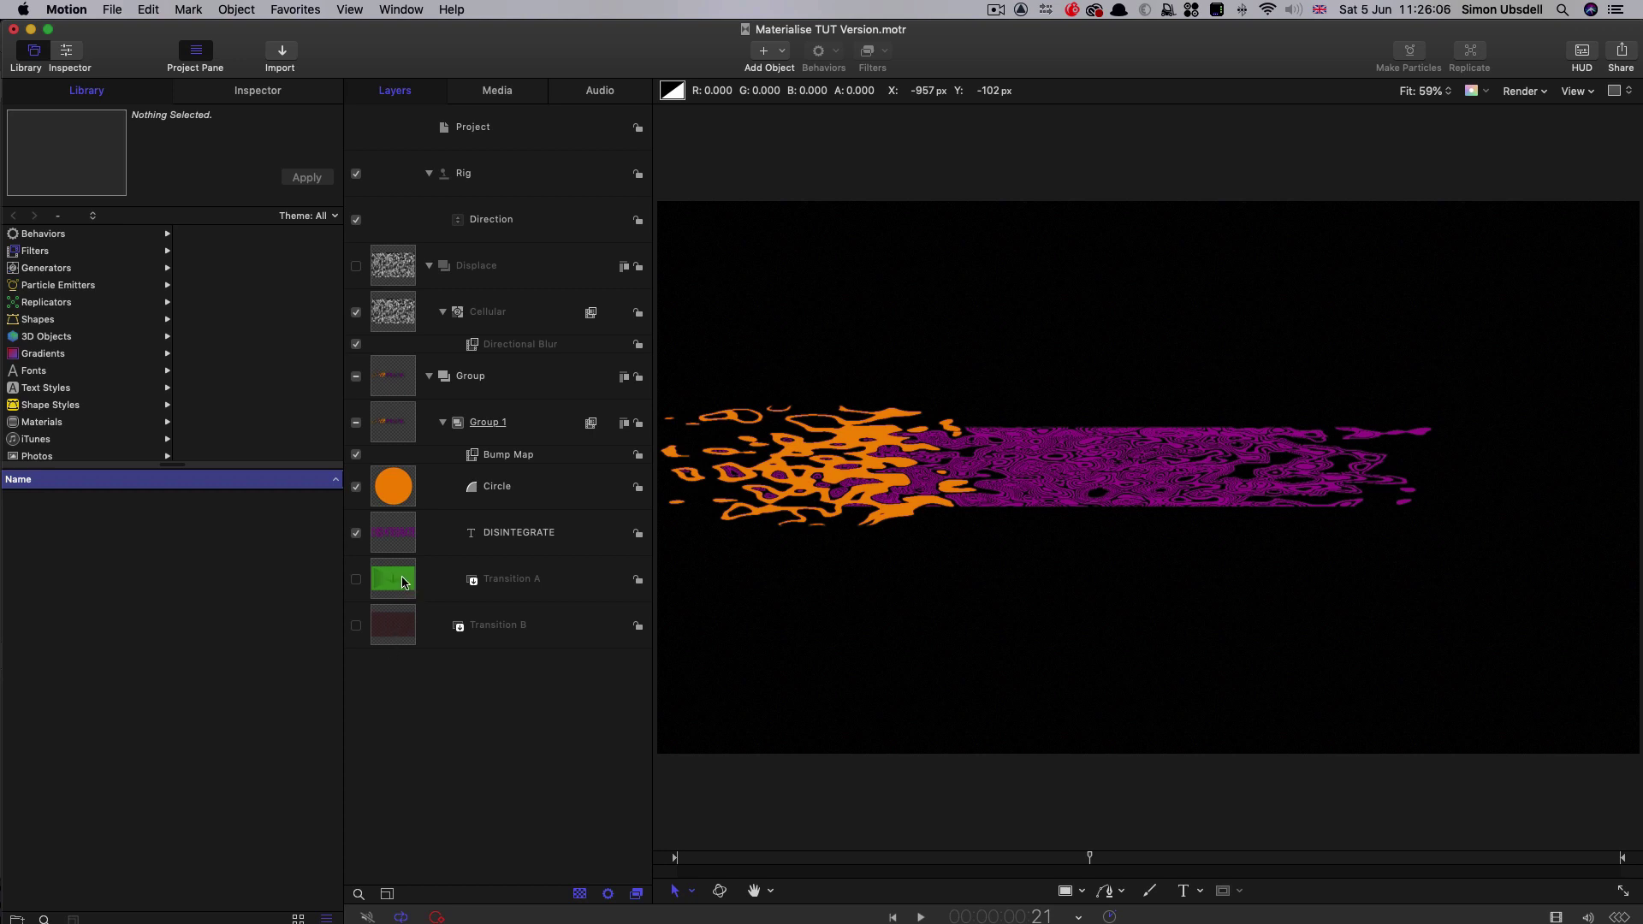
- Move Transition A out of Group 1 to below it, and move Transition B into Group 1 above the Circle
{"action": "left_click_drag", "start_coordinate": [394, 583], "coordinate": [467, 657]}
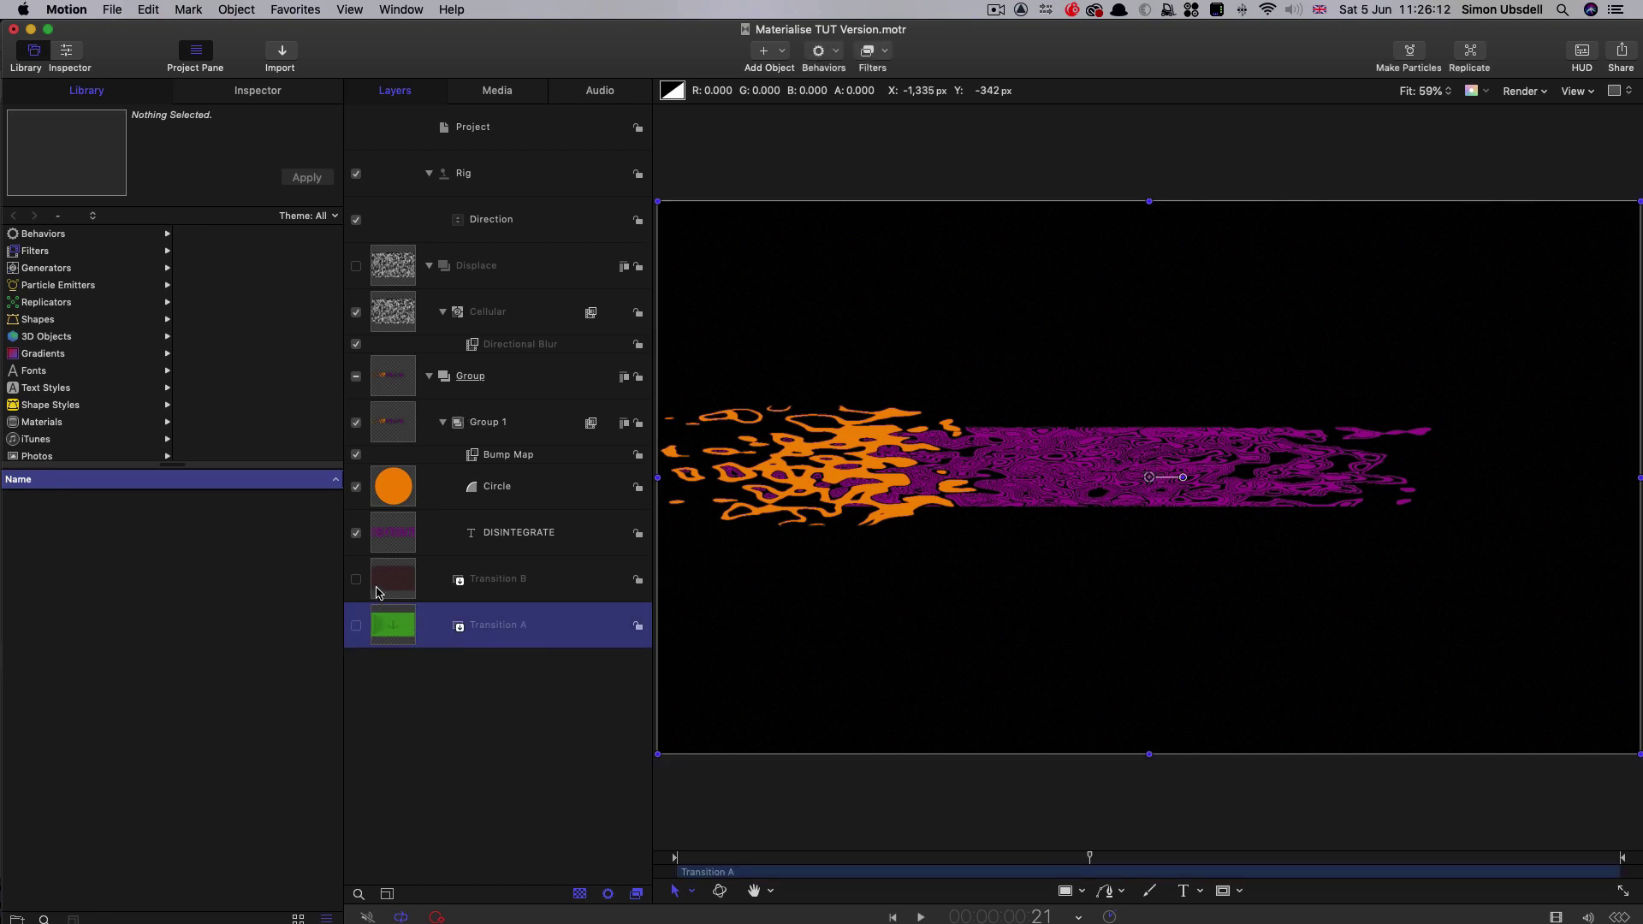
{"action": "left_click_drag", "start_coordinate": [379, 592], "coordinate": [510, 499]}
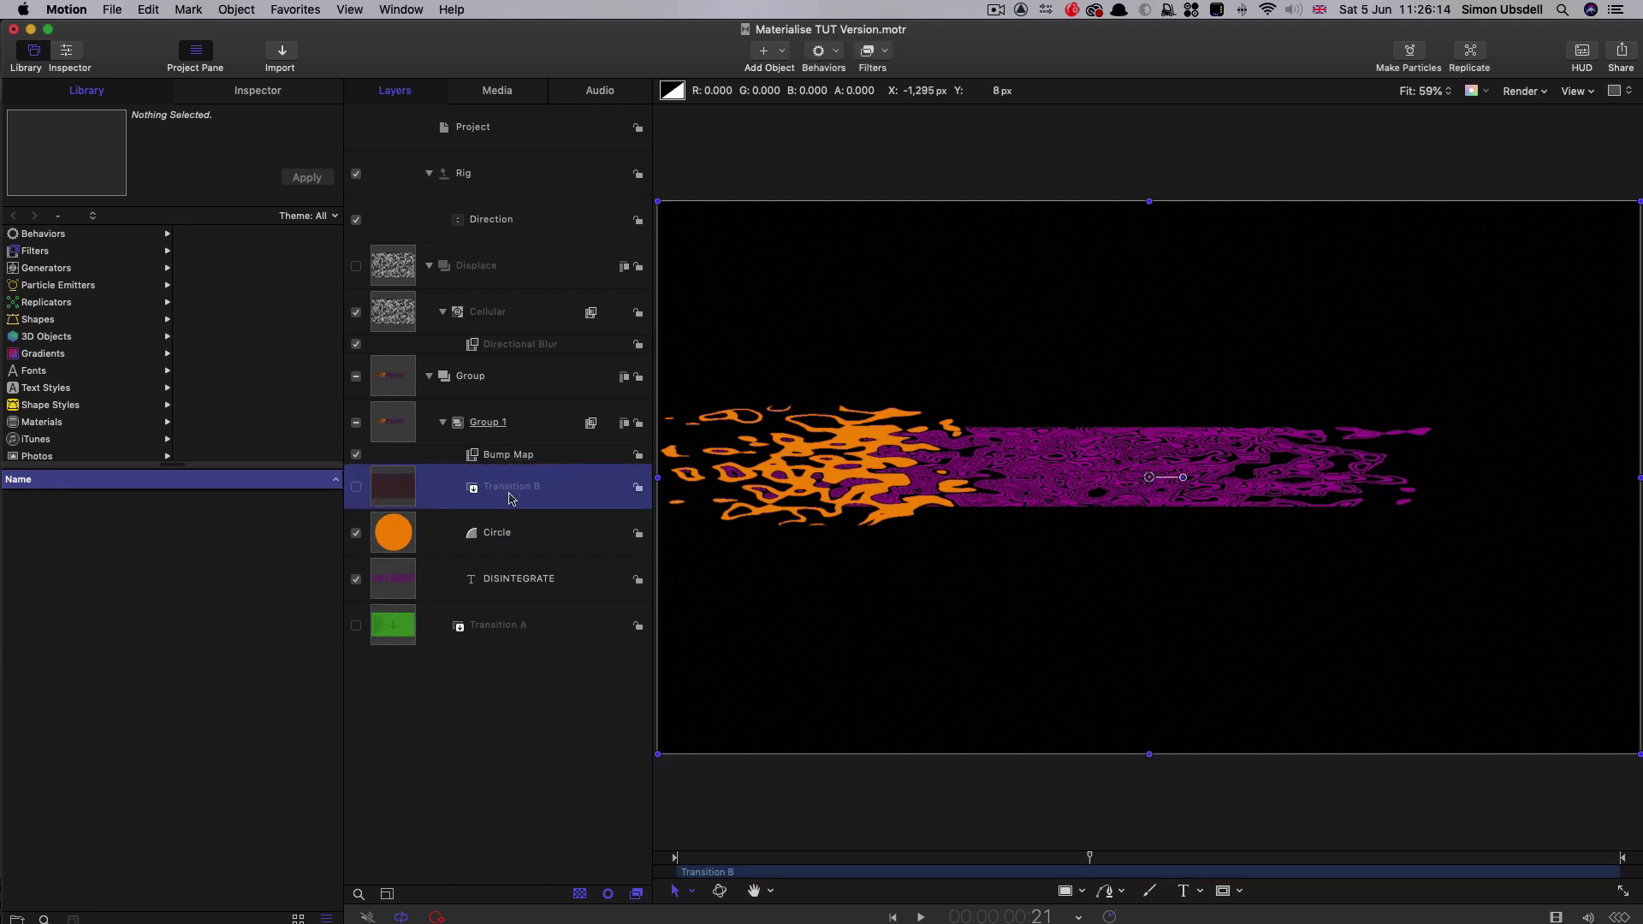
- Reset the keyframed Opacity of Transition B to its default
{"action": "left_click", "coordinate": [258, 90]}
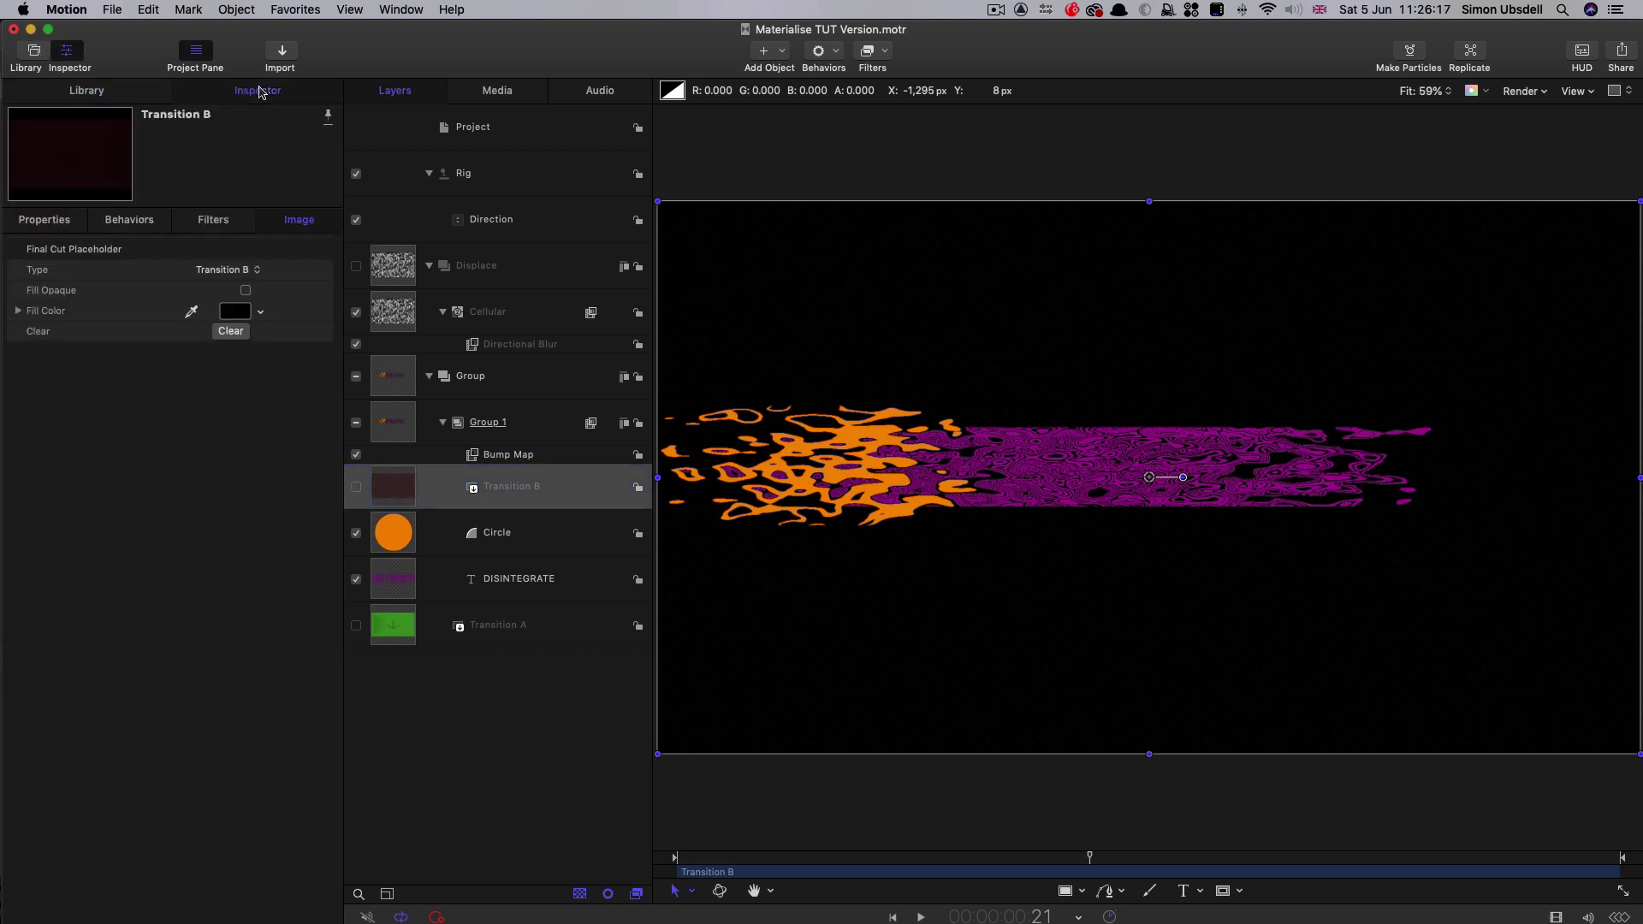
{"action": "left_click", "coordinate": [60, 220]}
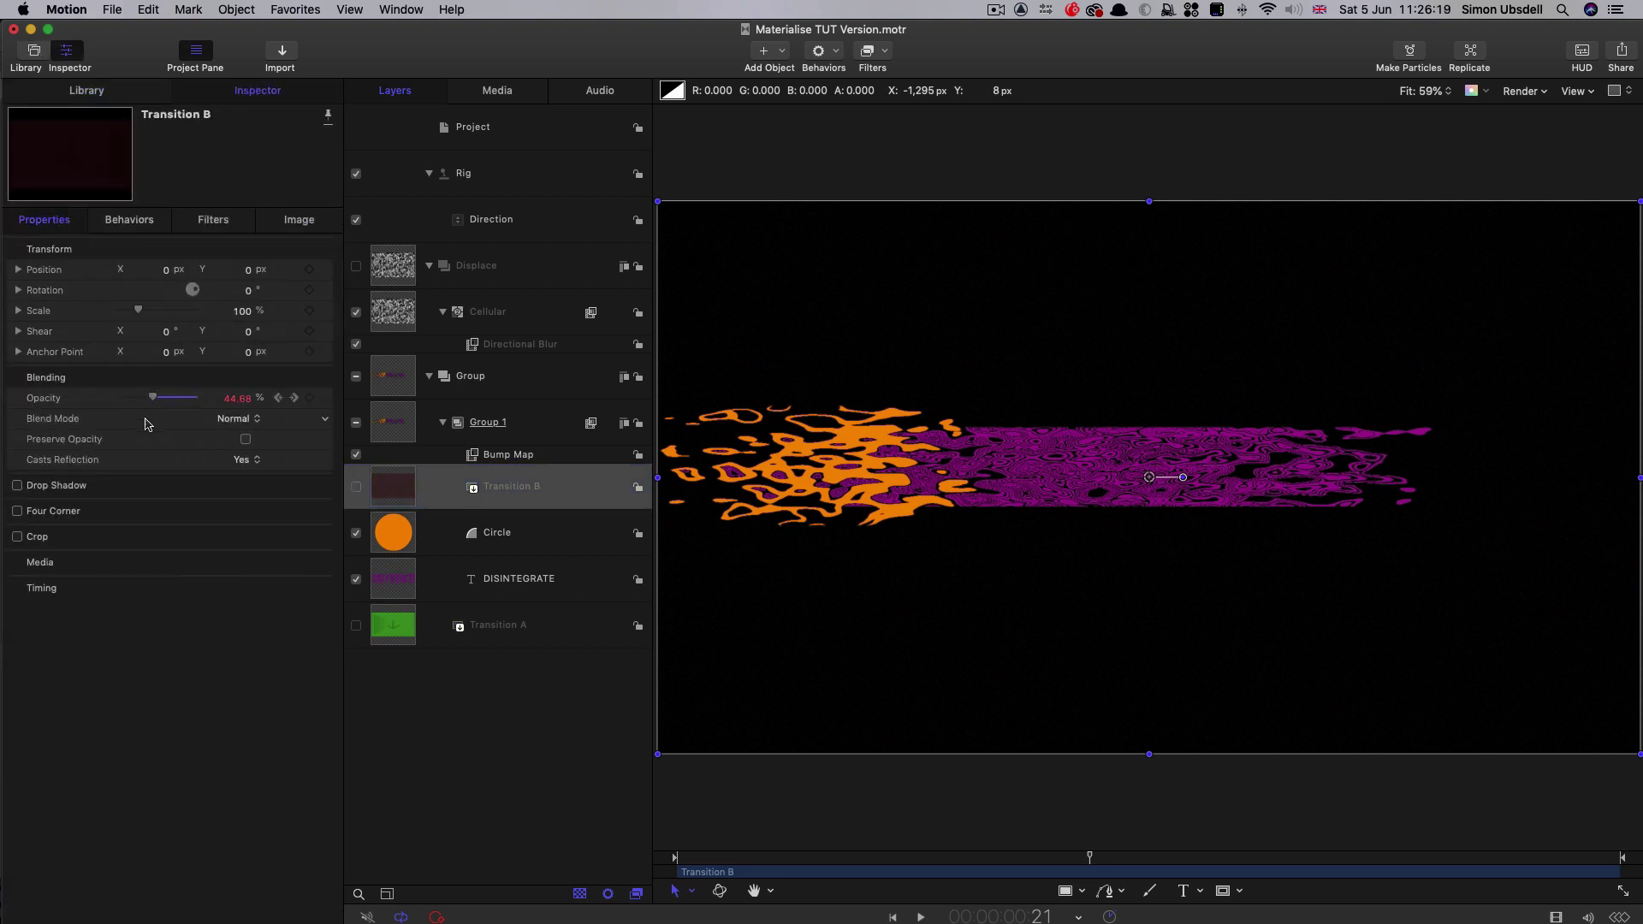
{"action": "left_click", "coordinate": [325, 399]}
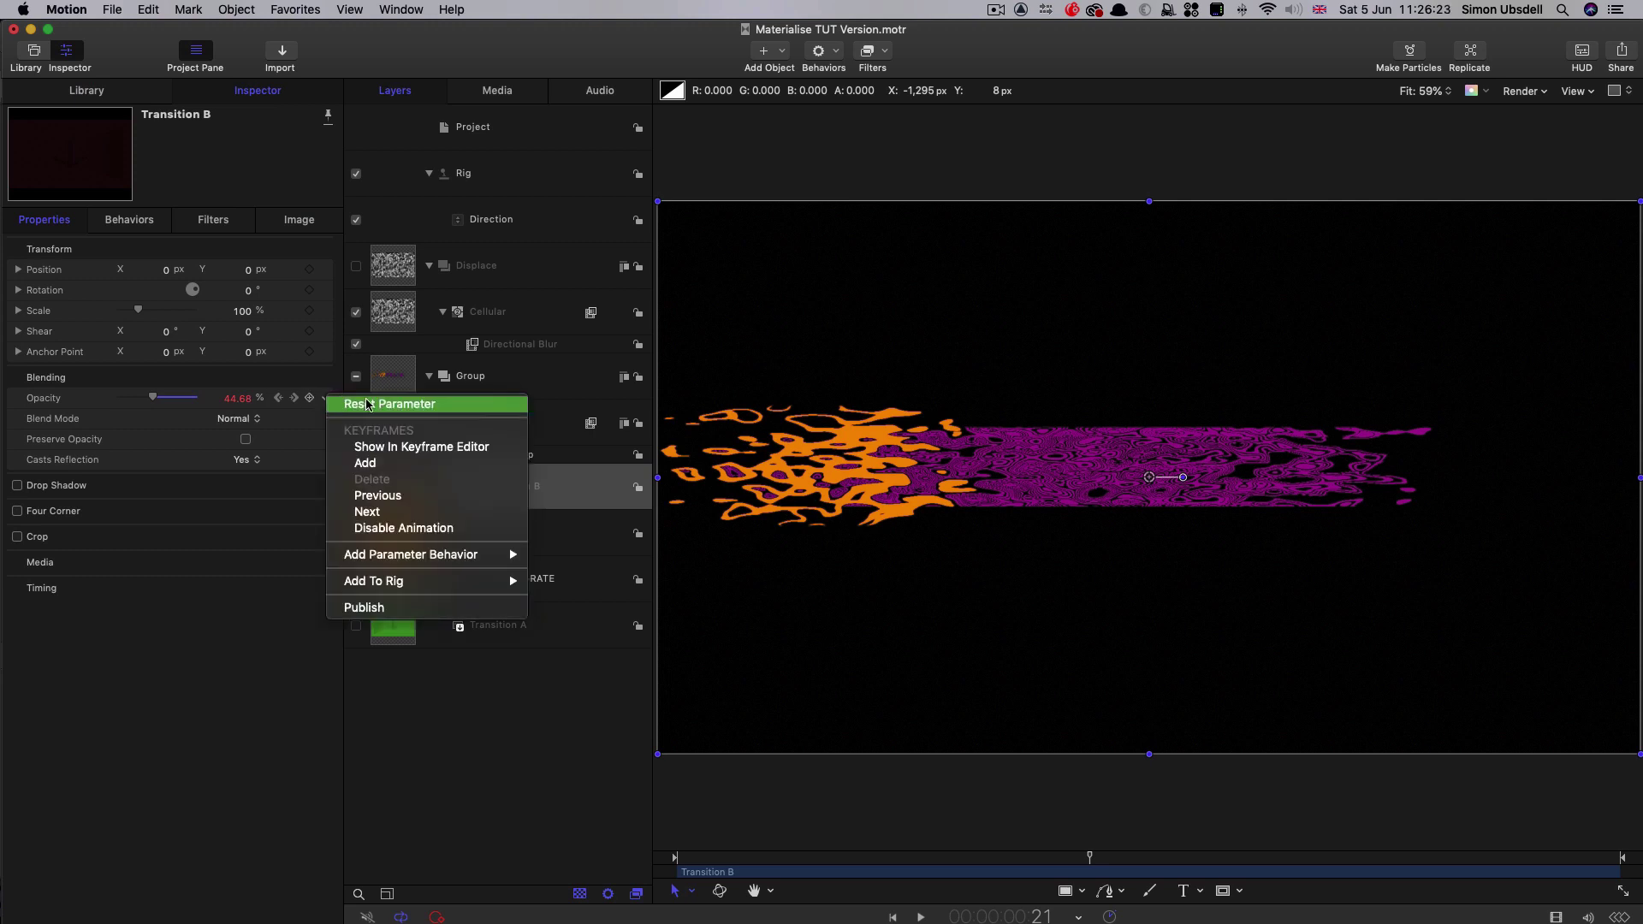
{"action": "left_click", "coordinate": [366, 405]}
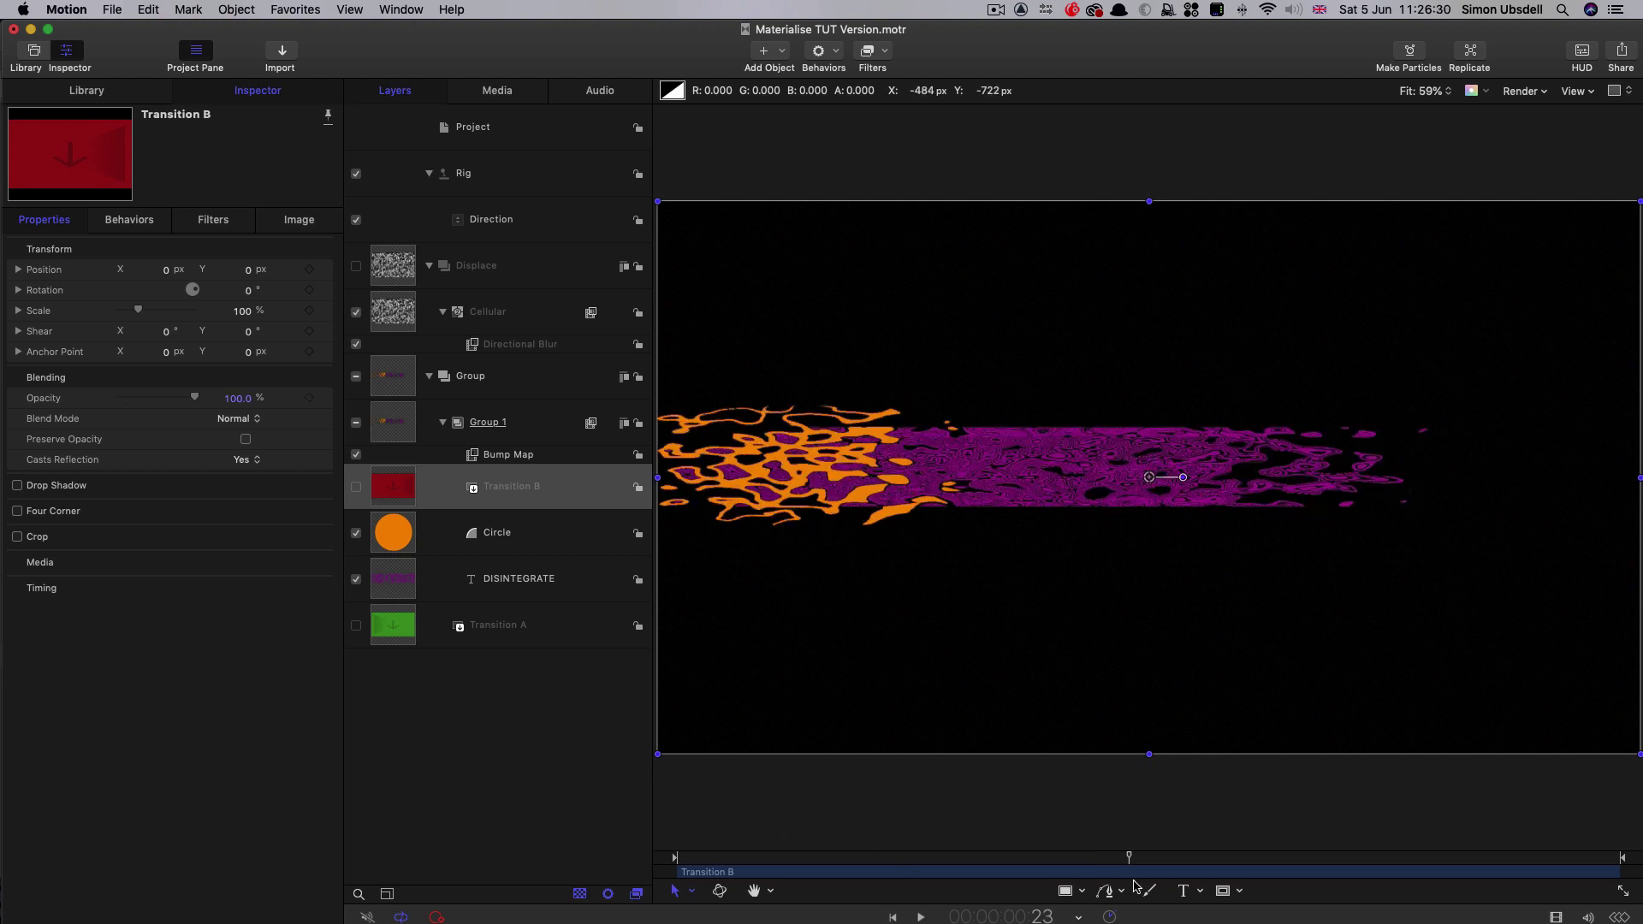
- Scrub back to frame 12 and examine the settings of the Bump Map and Directional Blur filters
{"action": "left_click_drag", "start_coordinate": [1155, 856], "coordinate": [916, 853]}
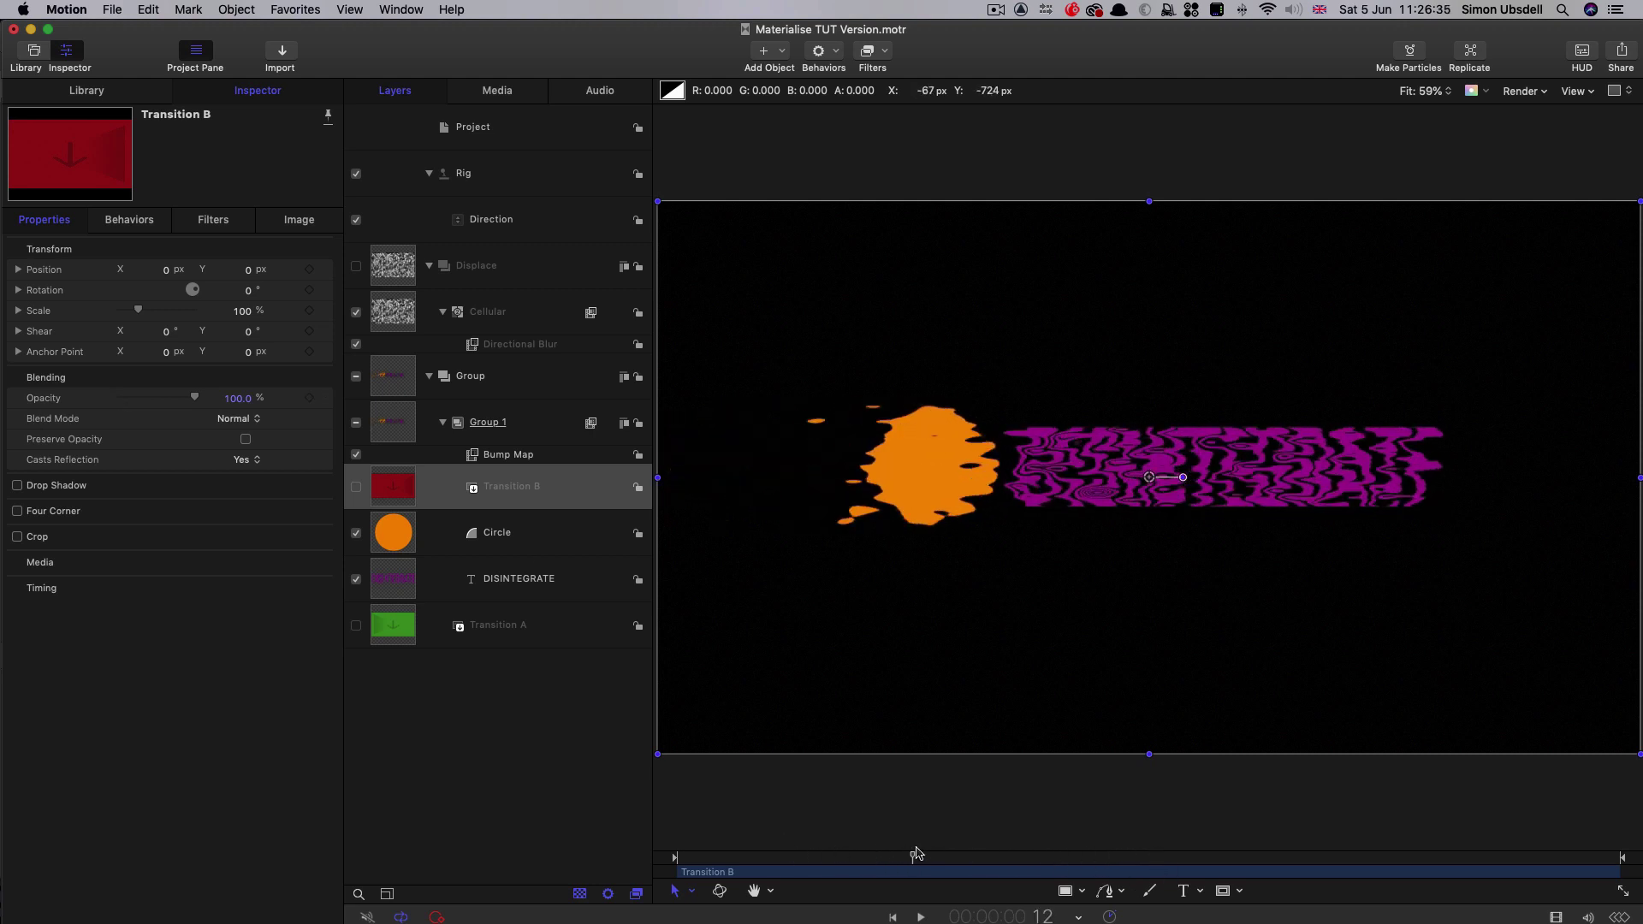
{"action": "left_click", "coordinate": [472, 456]}
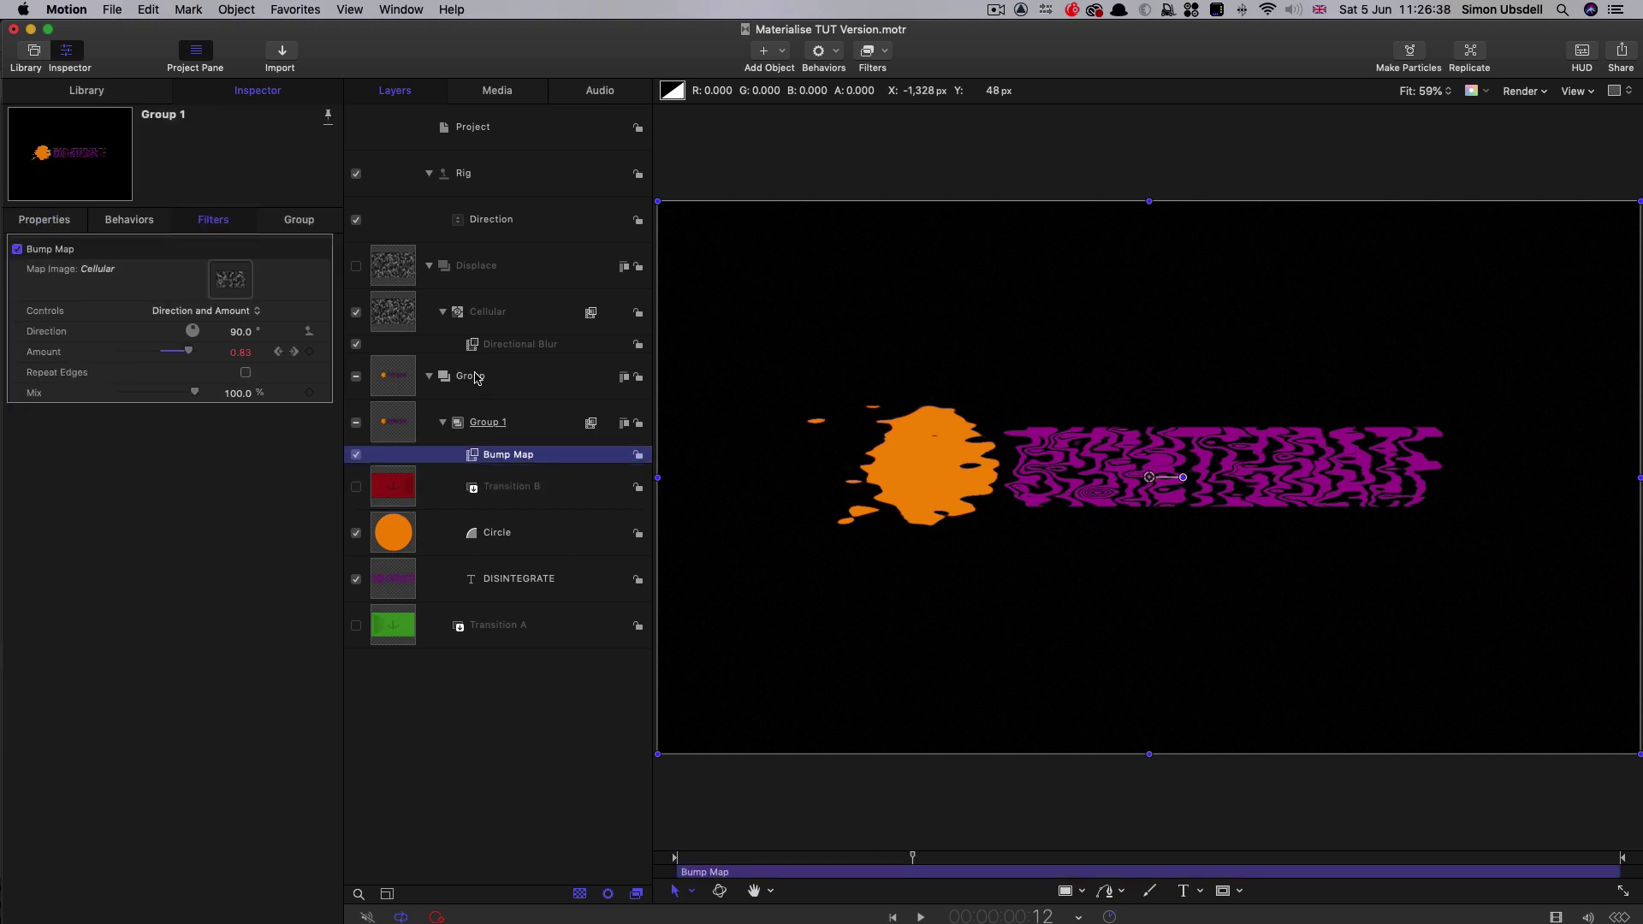
{"action": "left_click", "coordinate": [473, 345]}
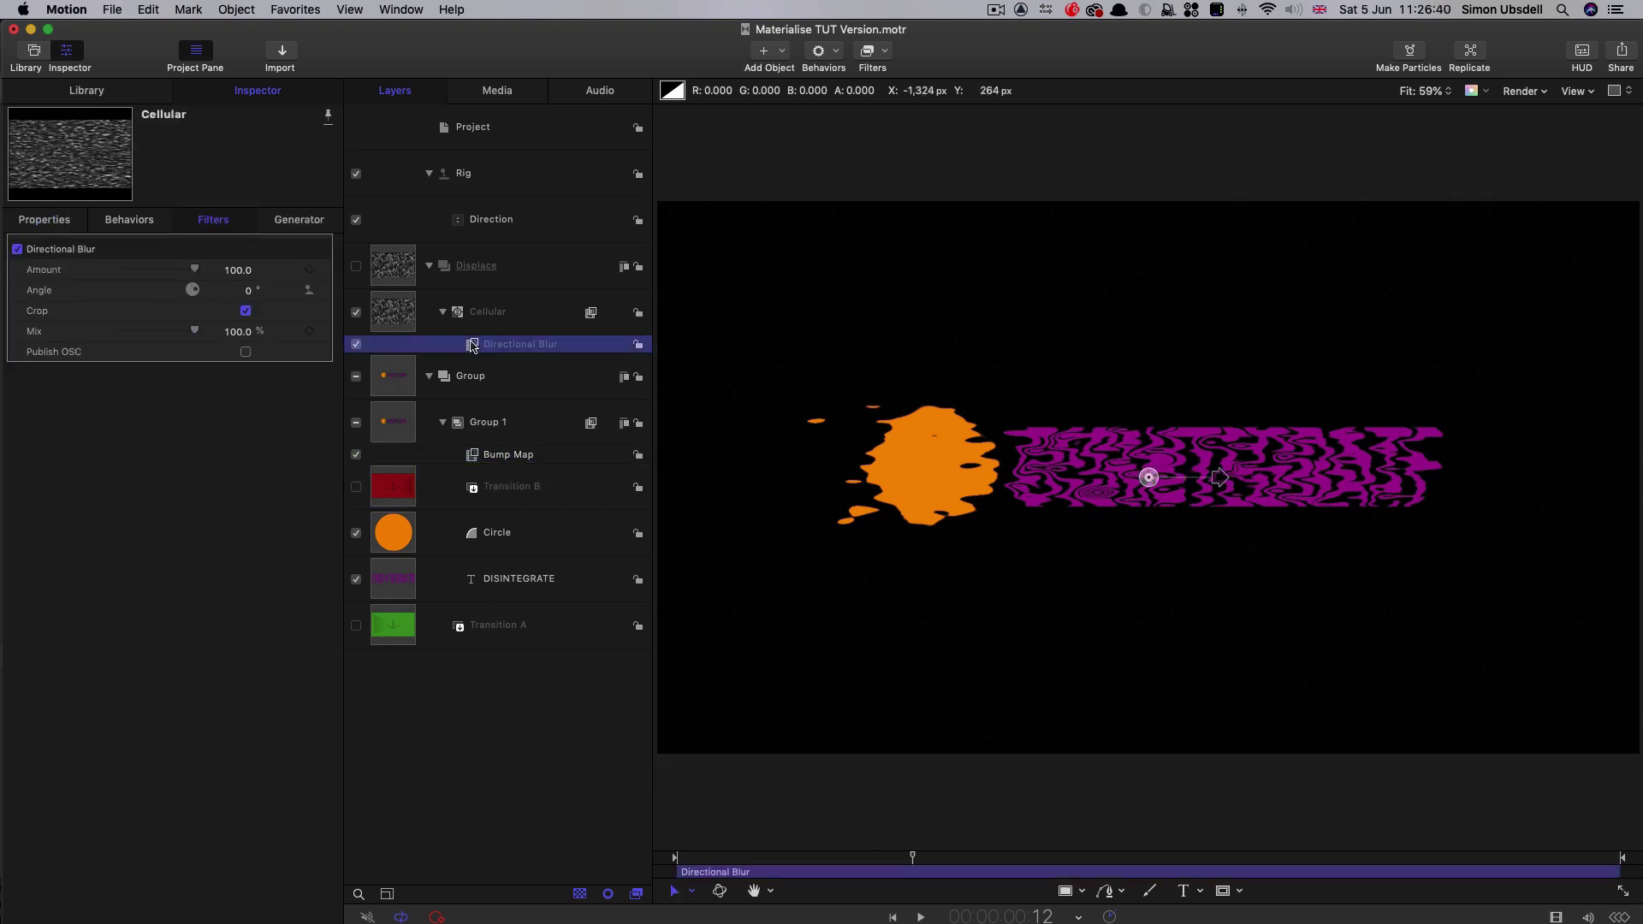
{"action": "left_click", "coordinate": [473, 457]}
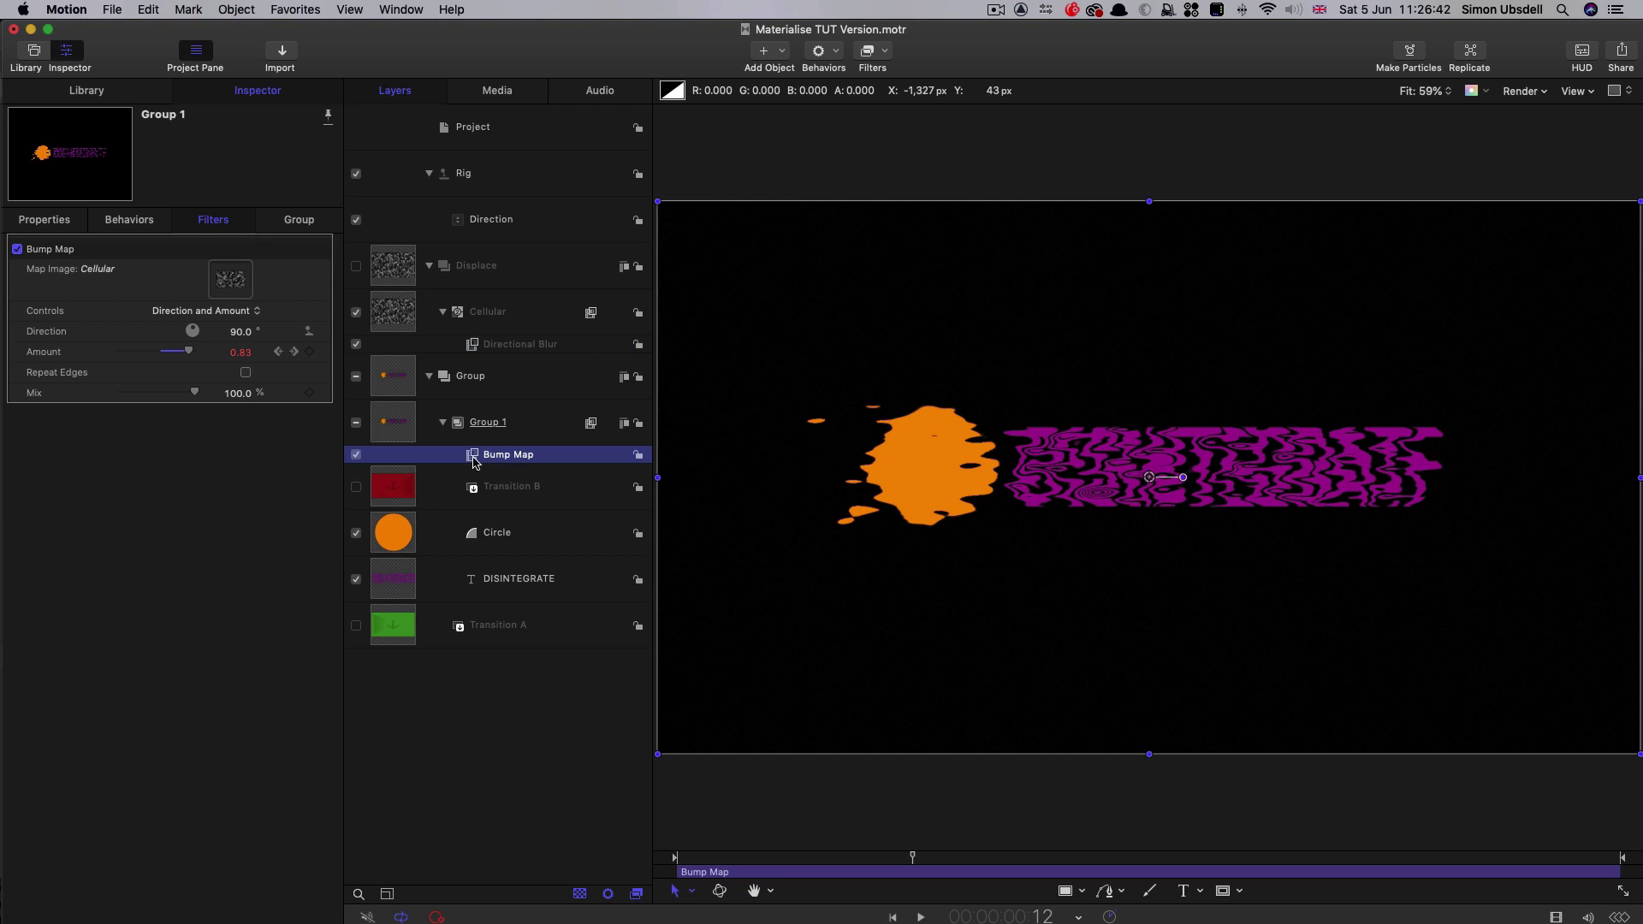
- Show the Cellular generator's animated parameters in the Keyframe Editor
{"action": "left_click", "coordinate": [396, 318]}
{"action": "left_click", "coordinate": [301, 221]}
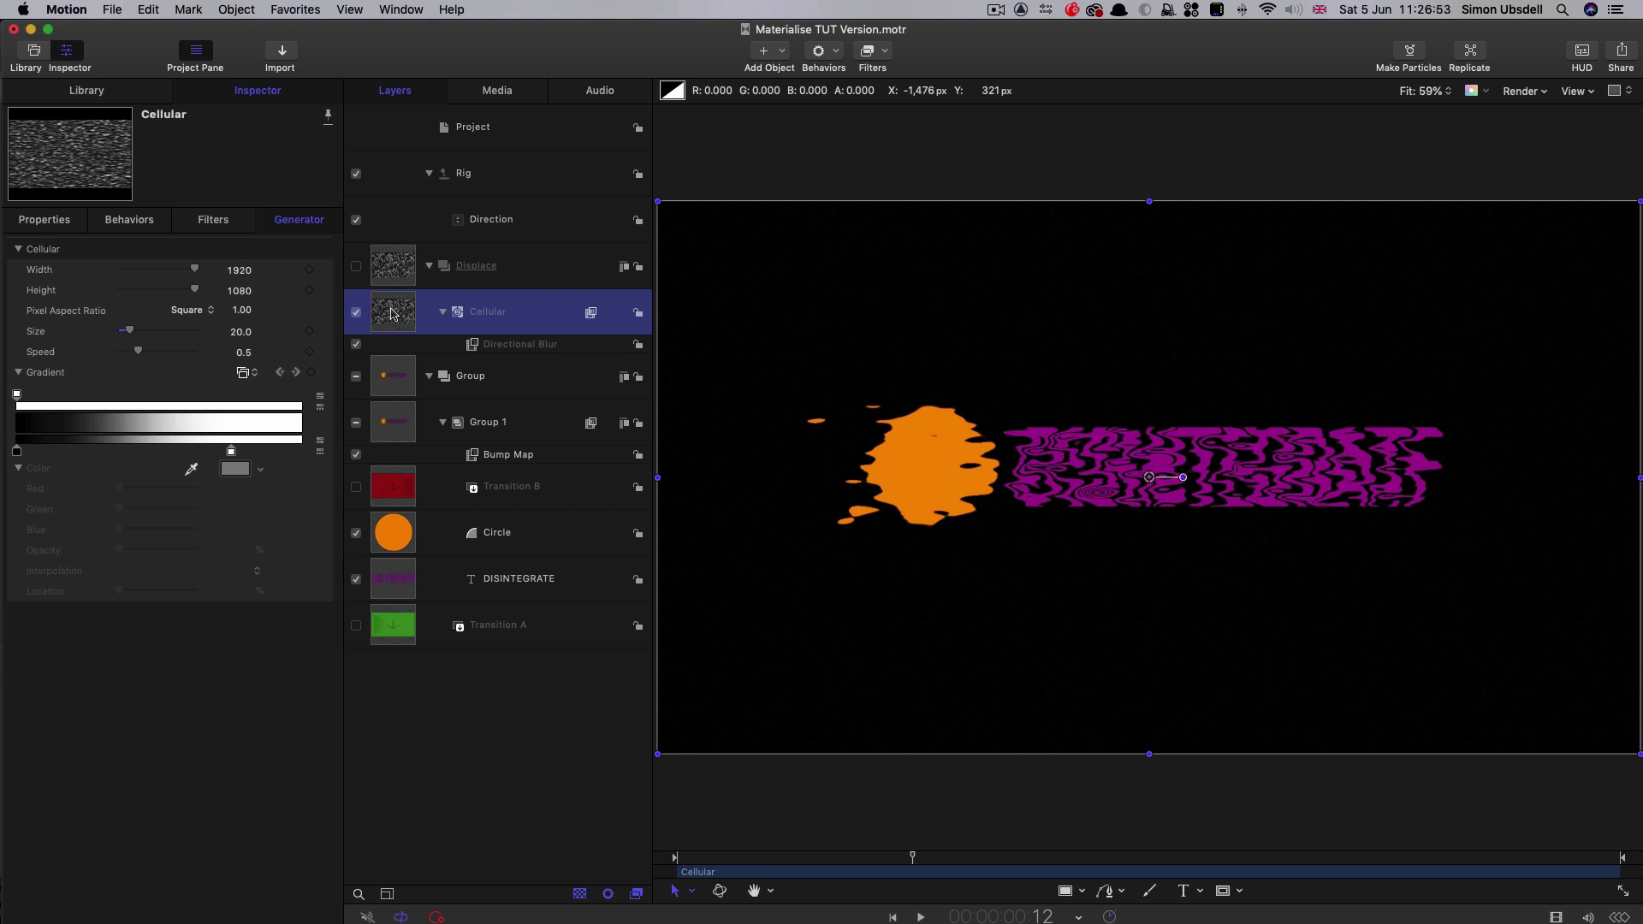
{"action": "left_click", "coordinate": [417, 8]}
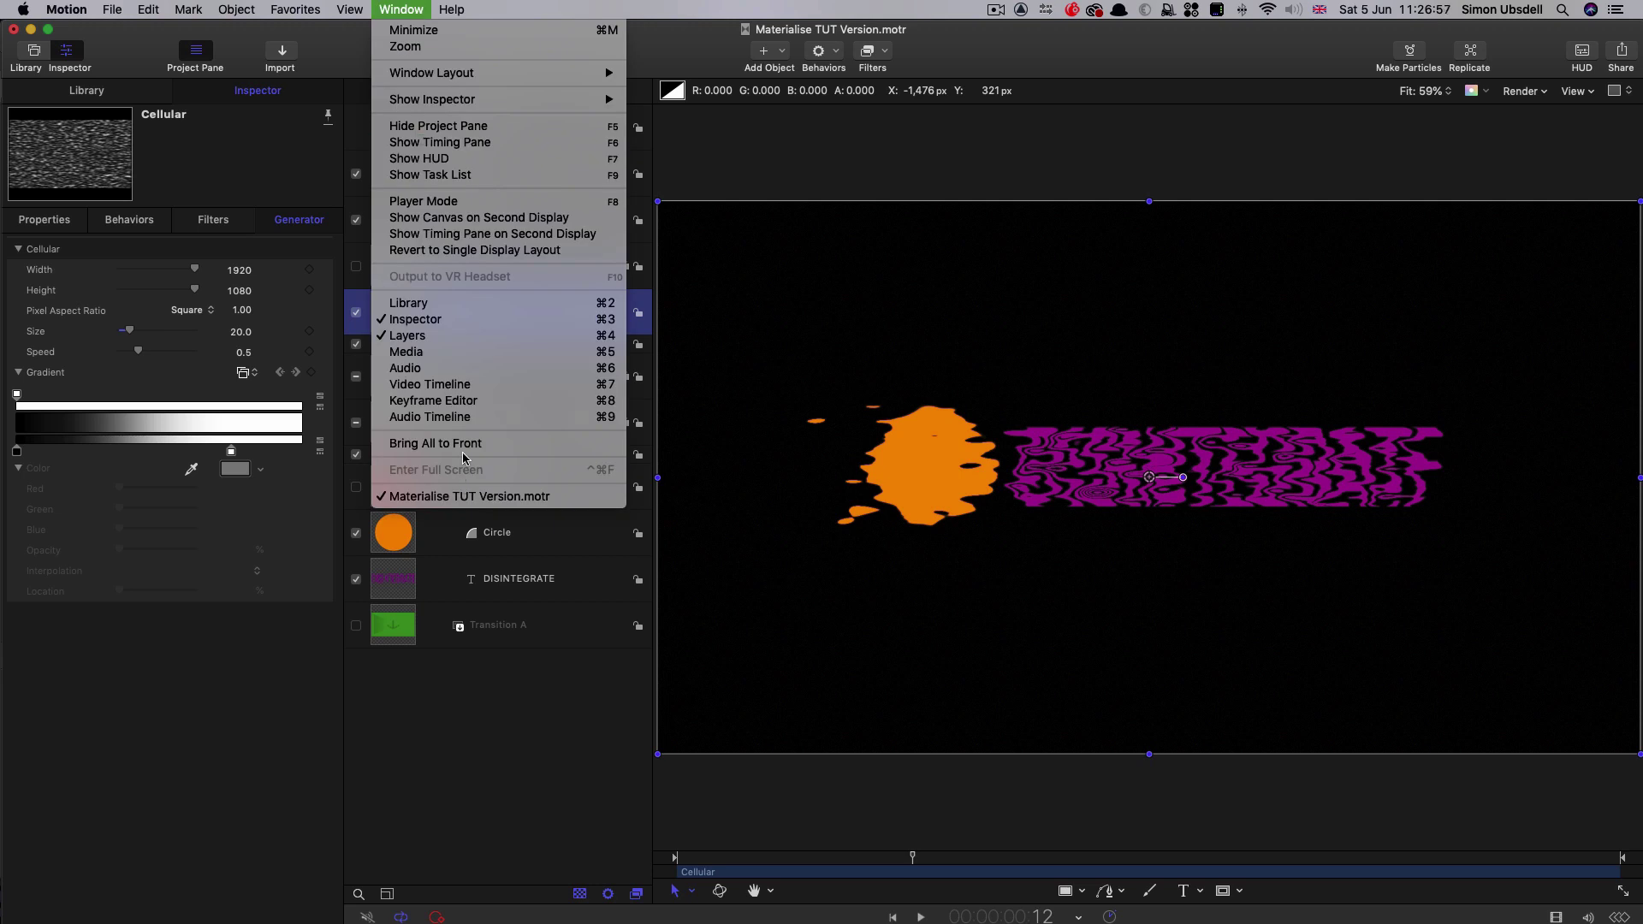
{"action": "left_click", "coordinate": [462, 400]}
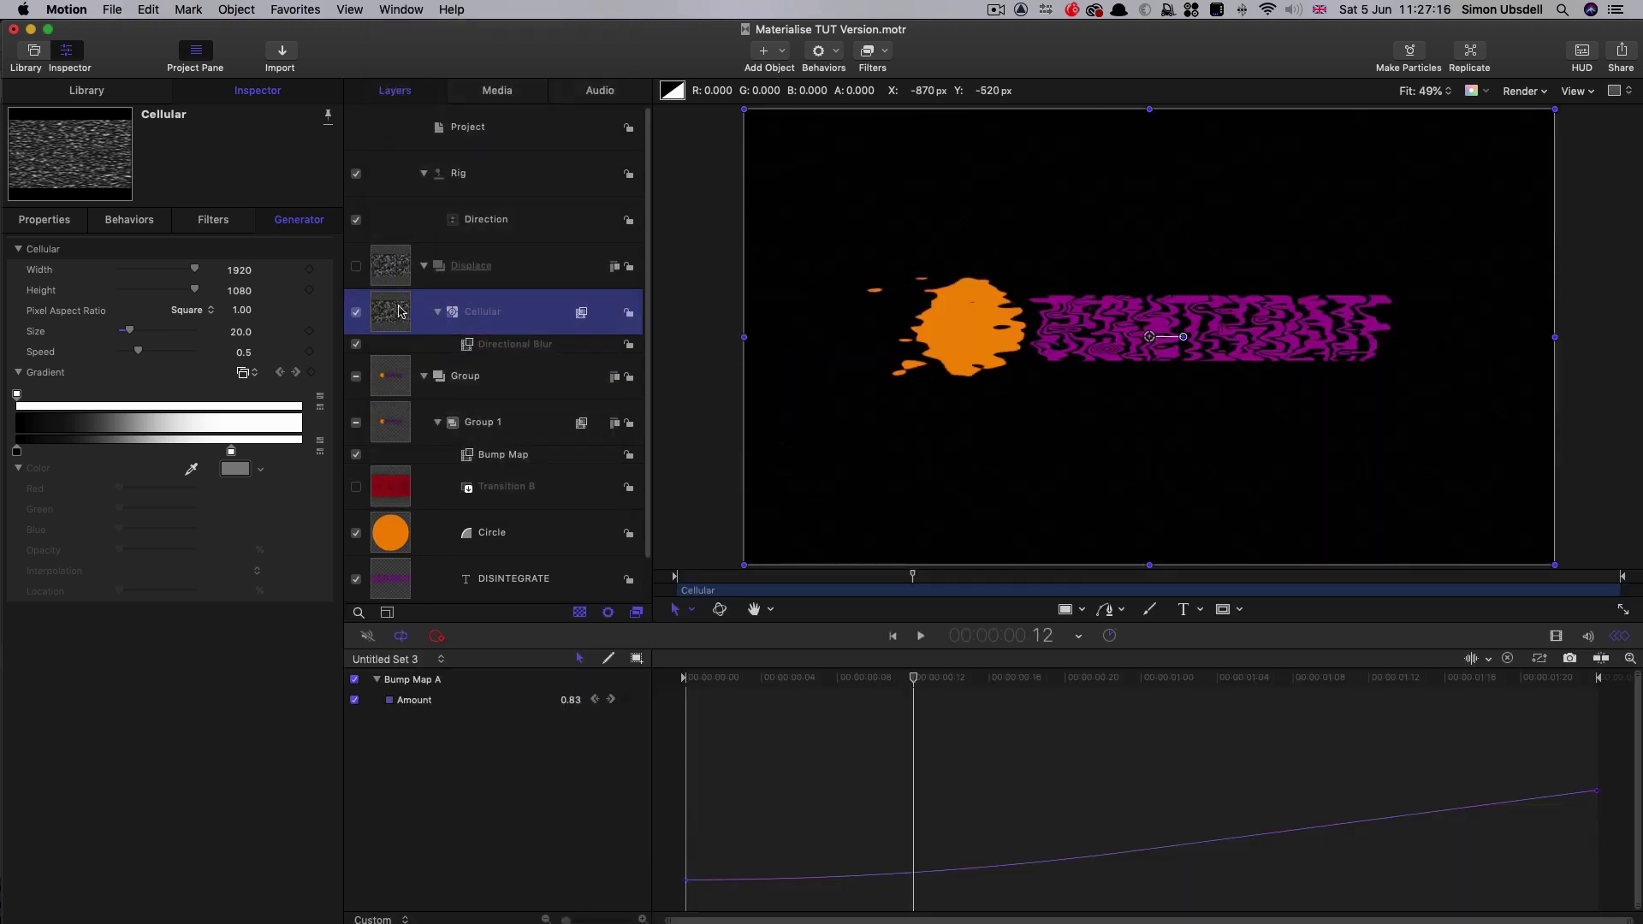
{"action": "left_click", "coordinate": [403, 662]}
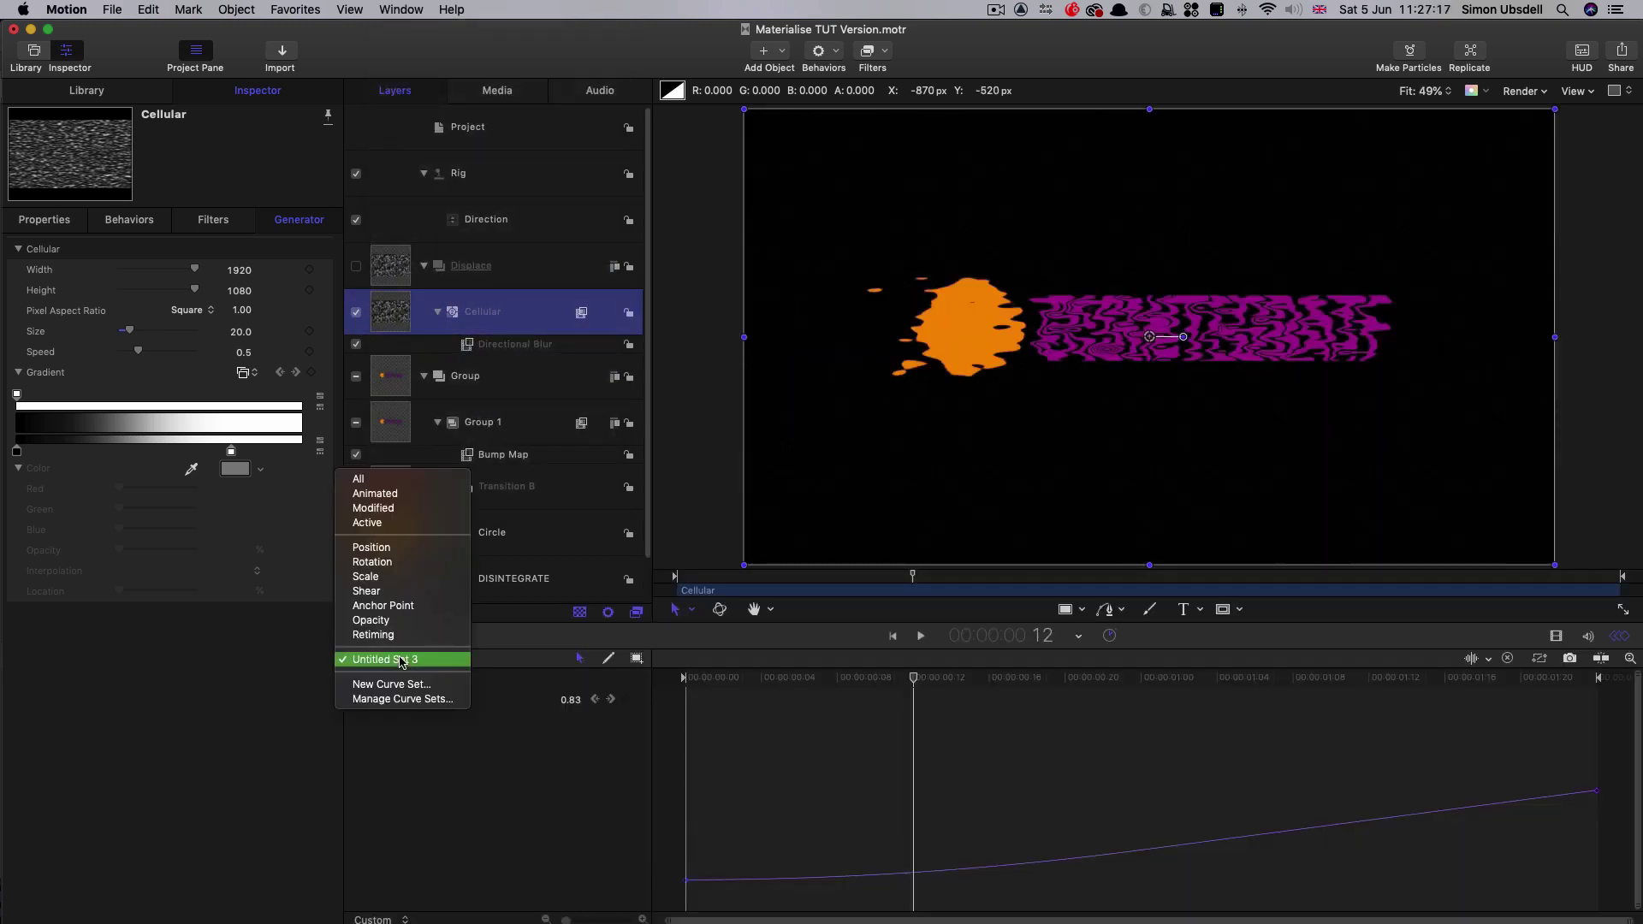
{"action": "left_click", "coordinate": [396, 500]}
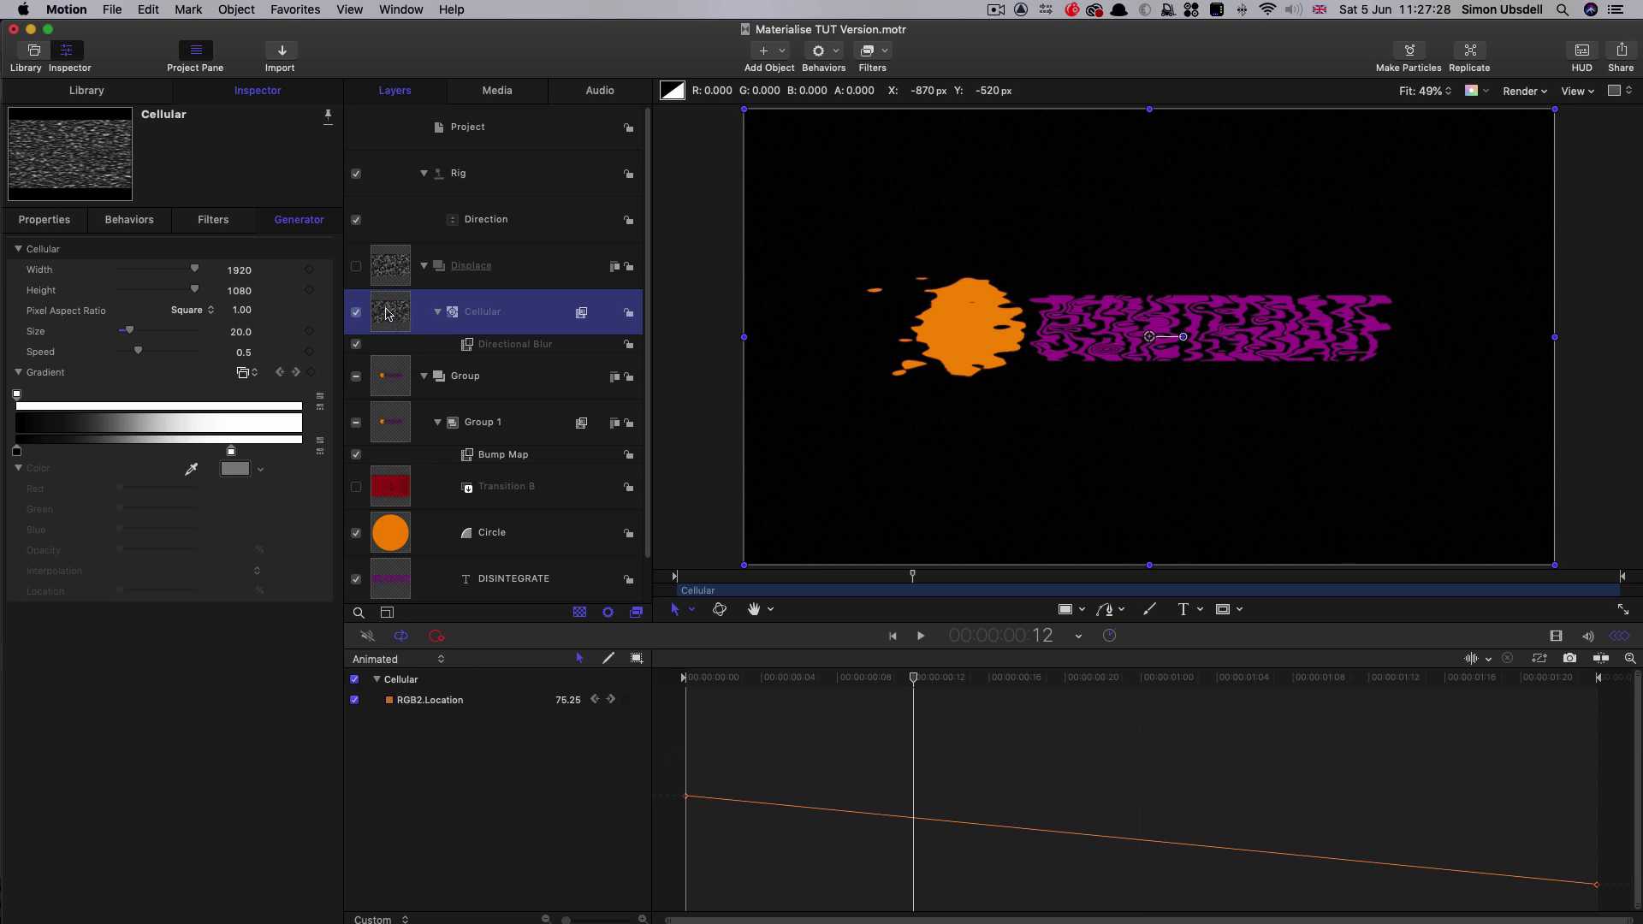
- Reverse the Cellular generator's RGB2.Location keyframes and scrub through the animation to check it
{"action": "left_click", "coordinate": [389, 280]}
{"action": "left_click", "coordinate": [395, 310]}
{"action": "left_click_drag", "start_coordinate": [1616, 711], "coordinate": [651, 906]}
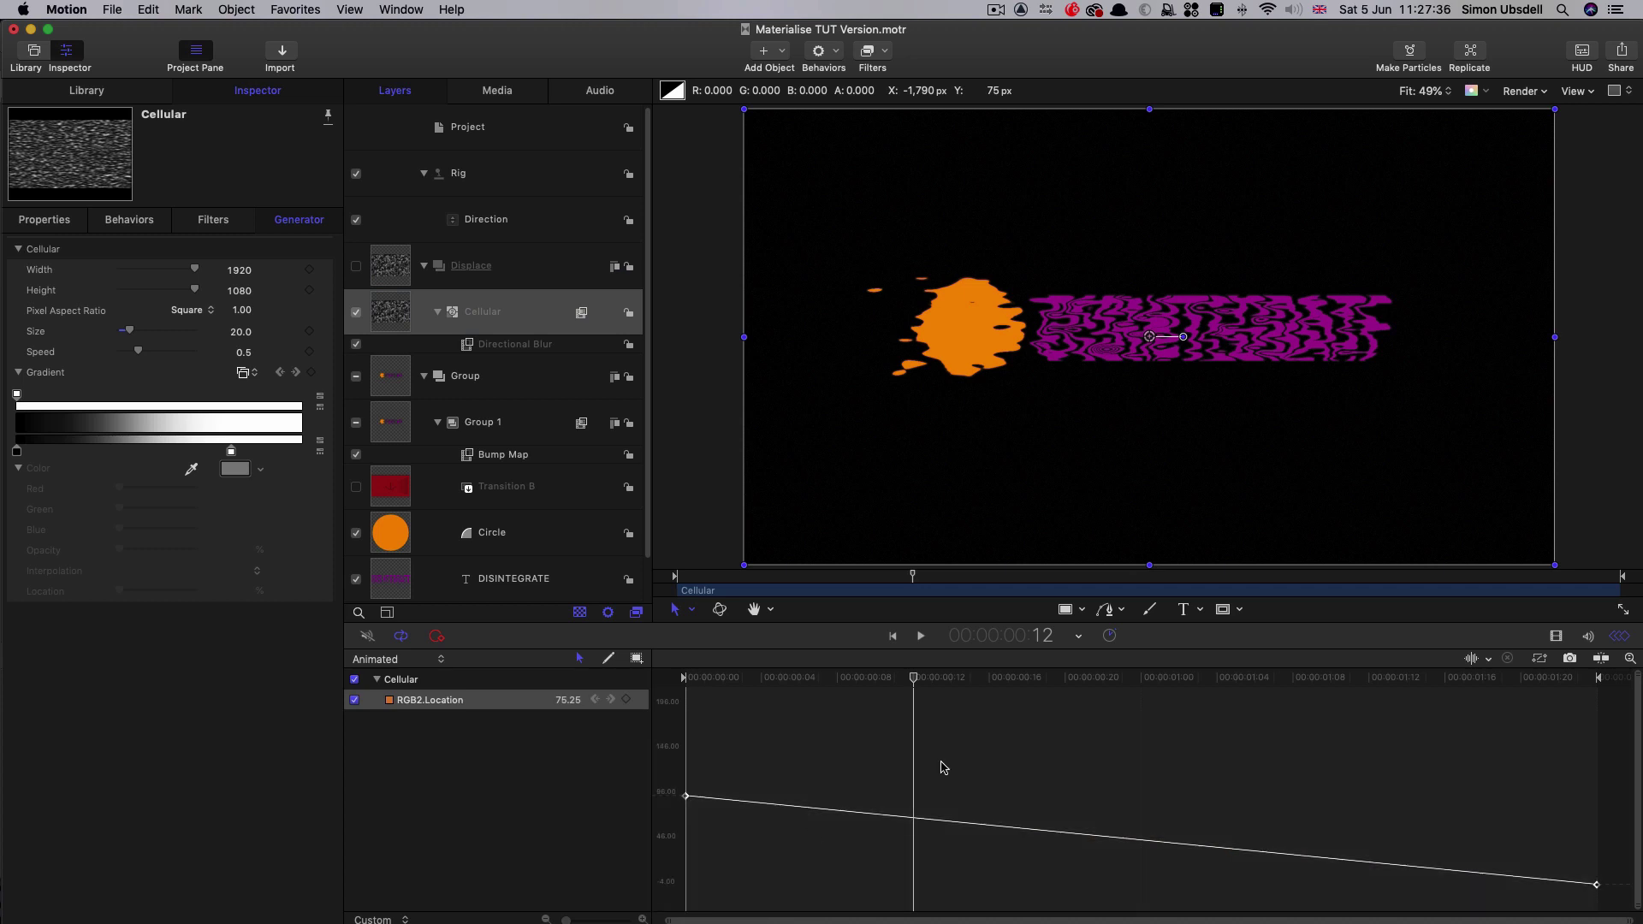
{"action": "right_click", "coordinate": [688, 801]}
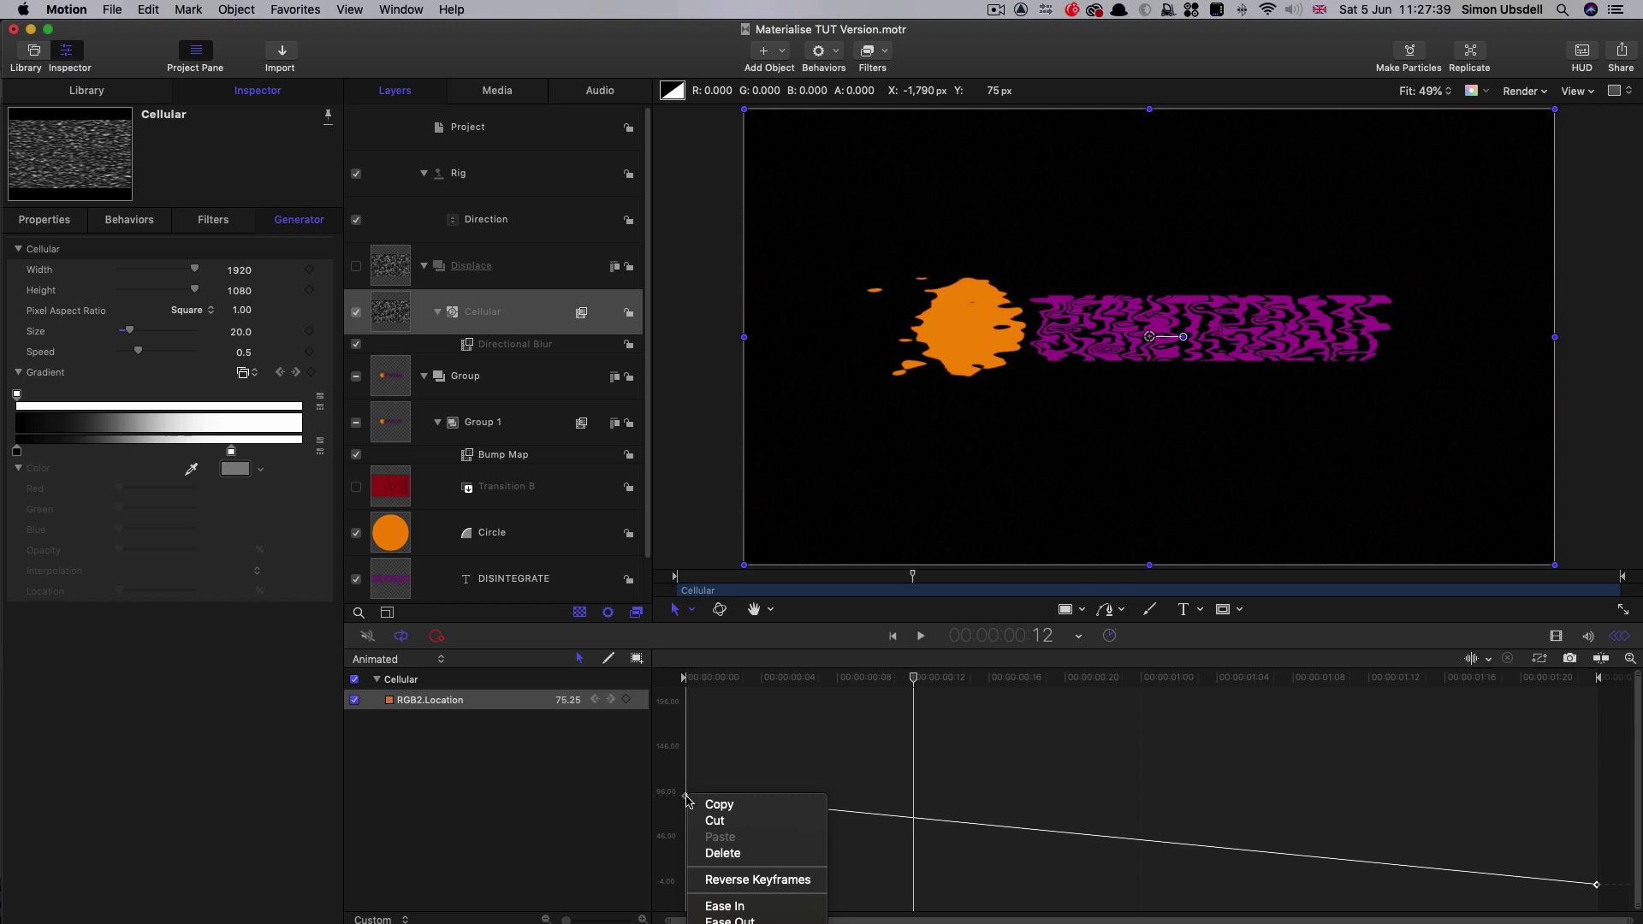
{"action": "left_click", "coordinate": [757, 880]}
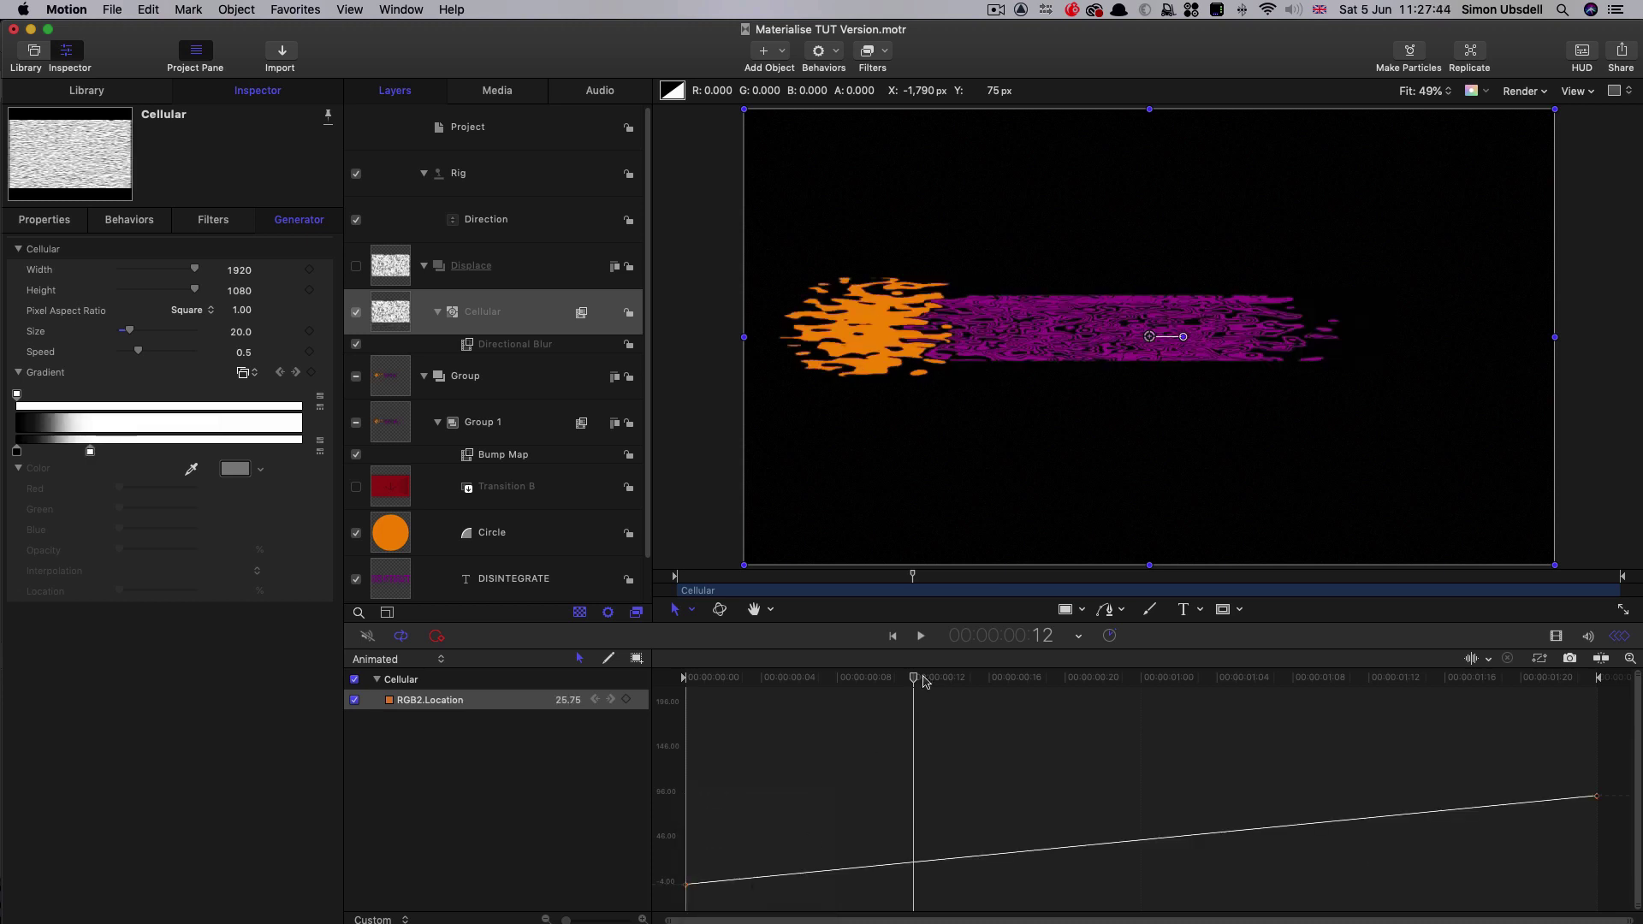
{"action": "left_click_drag", "start_coordinate": [924, 680], "coordinate": [1232, 738]}
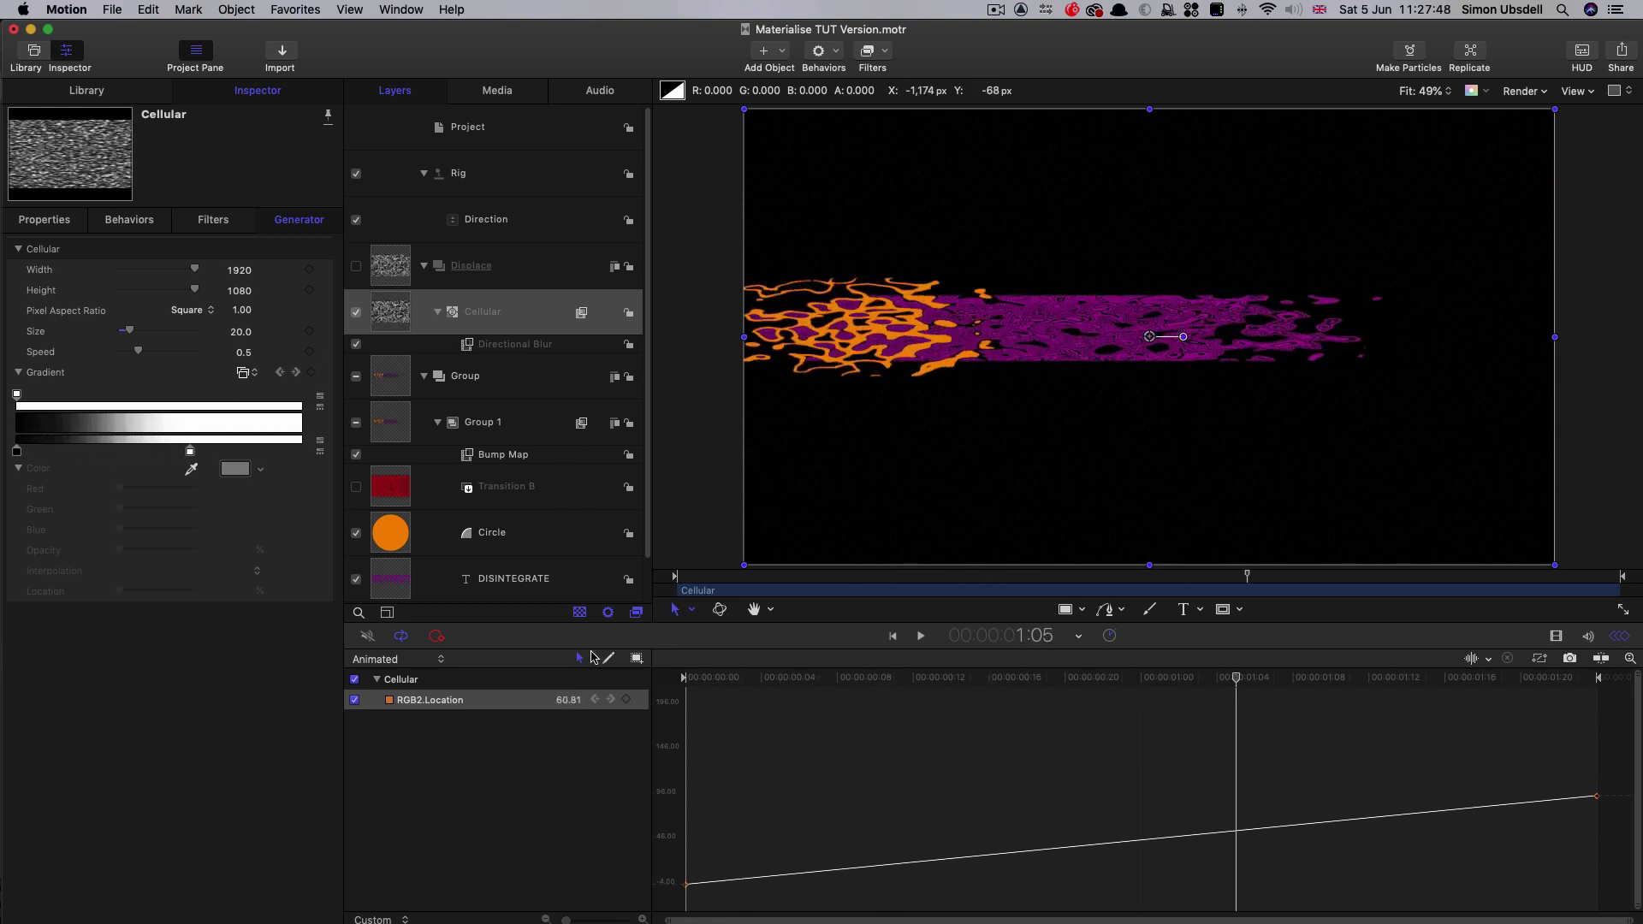
- Set the interpolation of both Bump Map Amount keyframes to Linear
{"action": "left_click", "coordinate": [471, 456]}
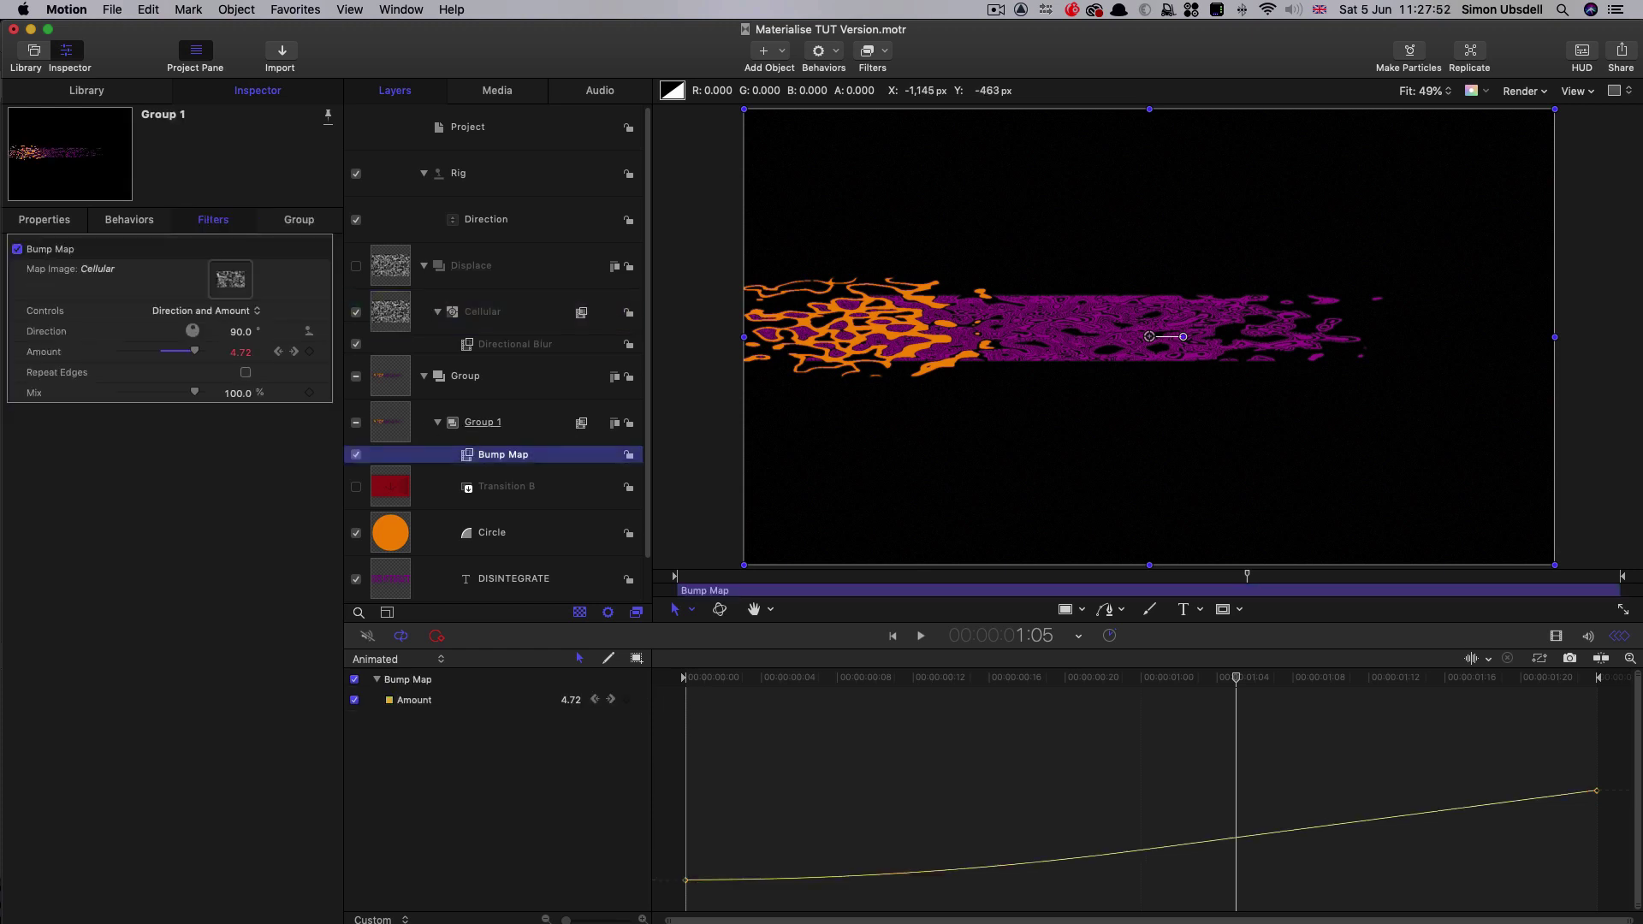
{"action": "left_click_drag", "start_coordinate": [1608, 743], "coordinate": [689, 907]}
{"action": "right_click", "coordinate": [689, 885]}
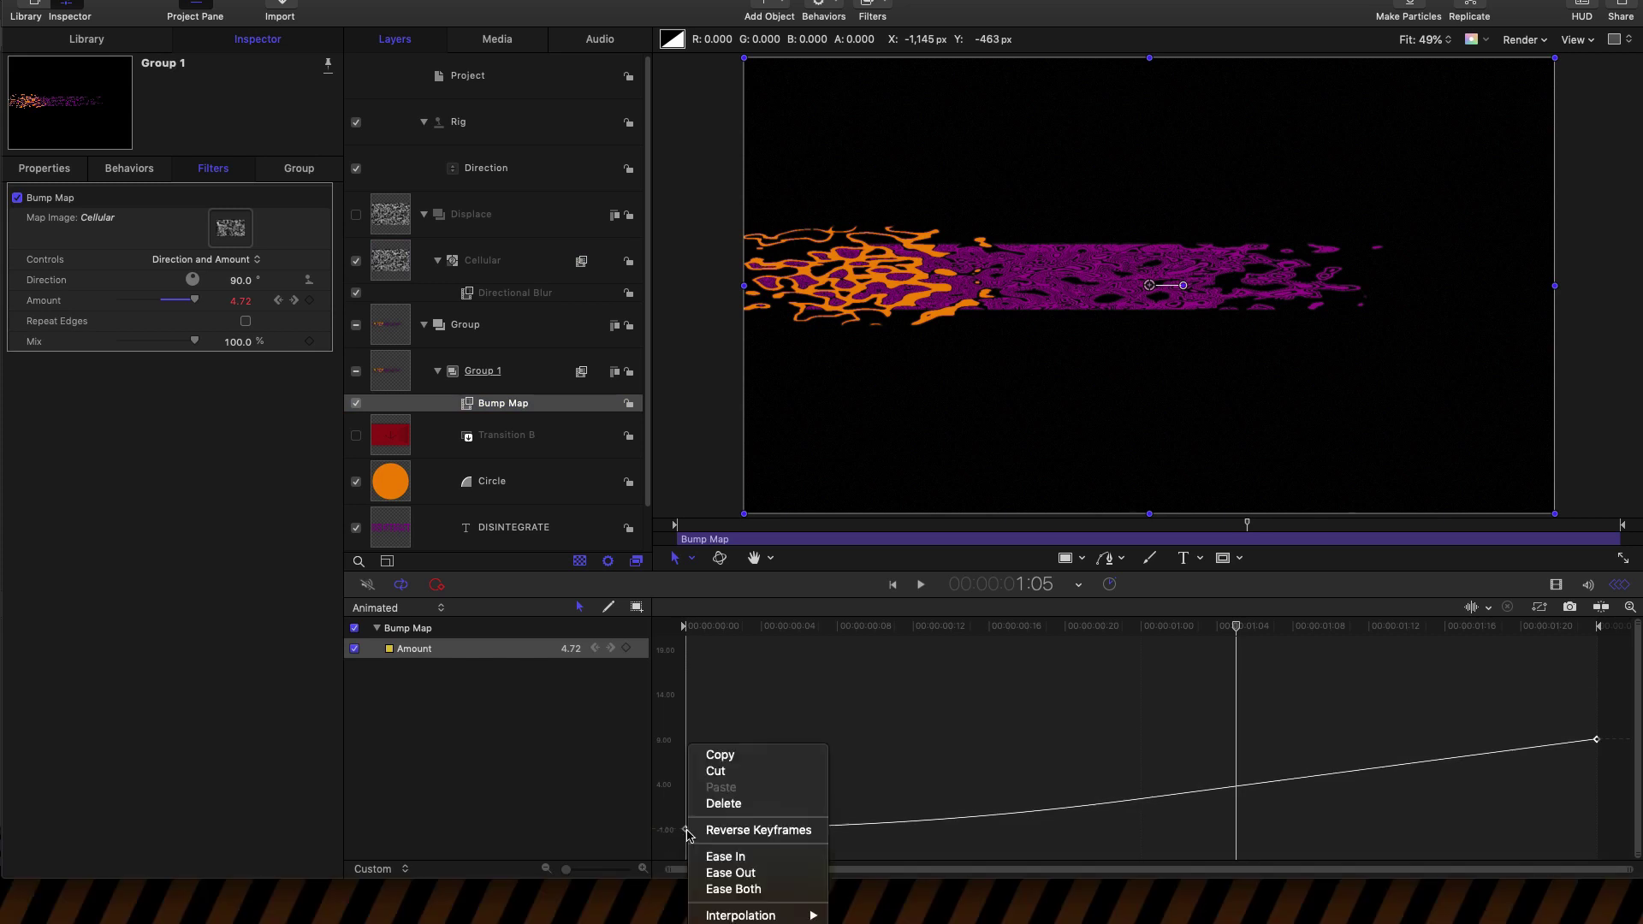
{"action": "mouse_move", "coordinate": [754, 918]}
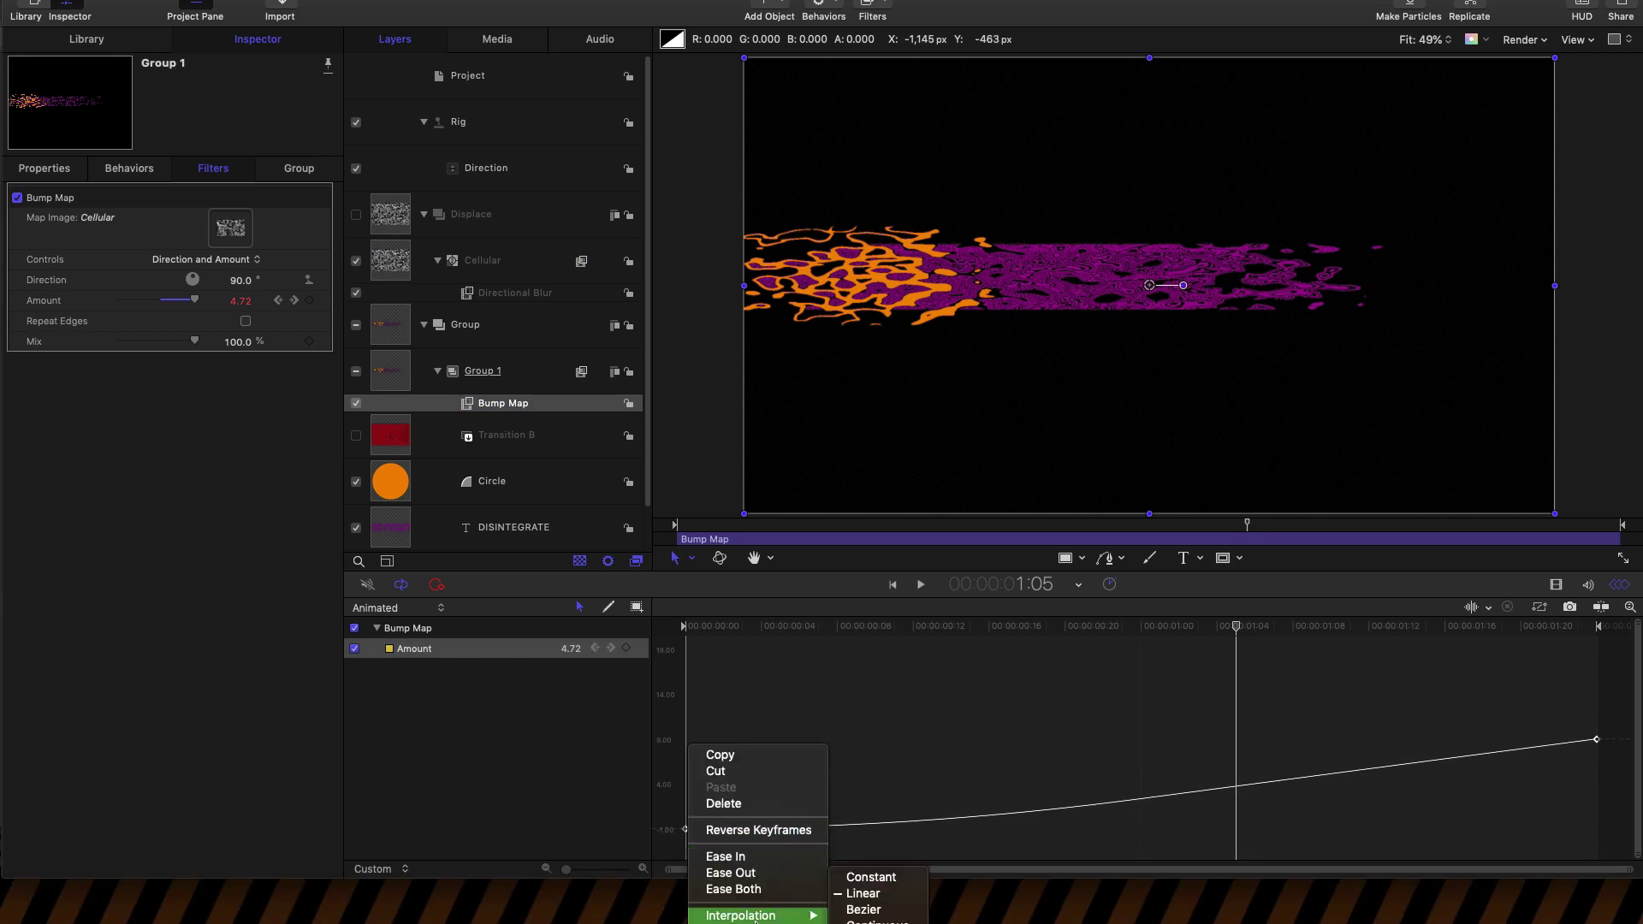
{"action": "left_click", "coordinate": [856, 893]}
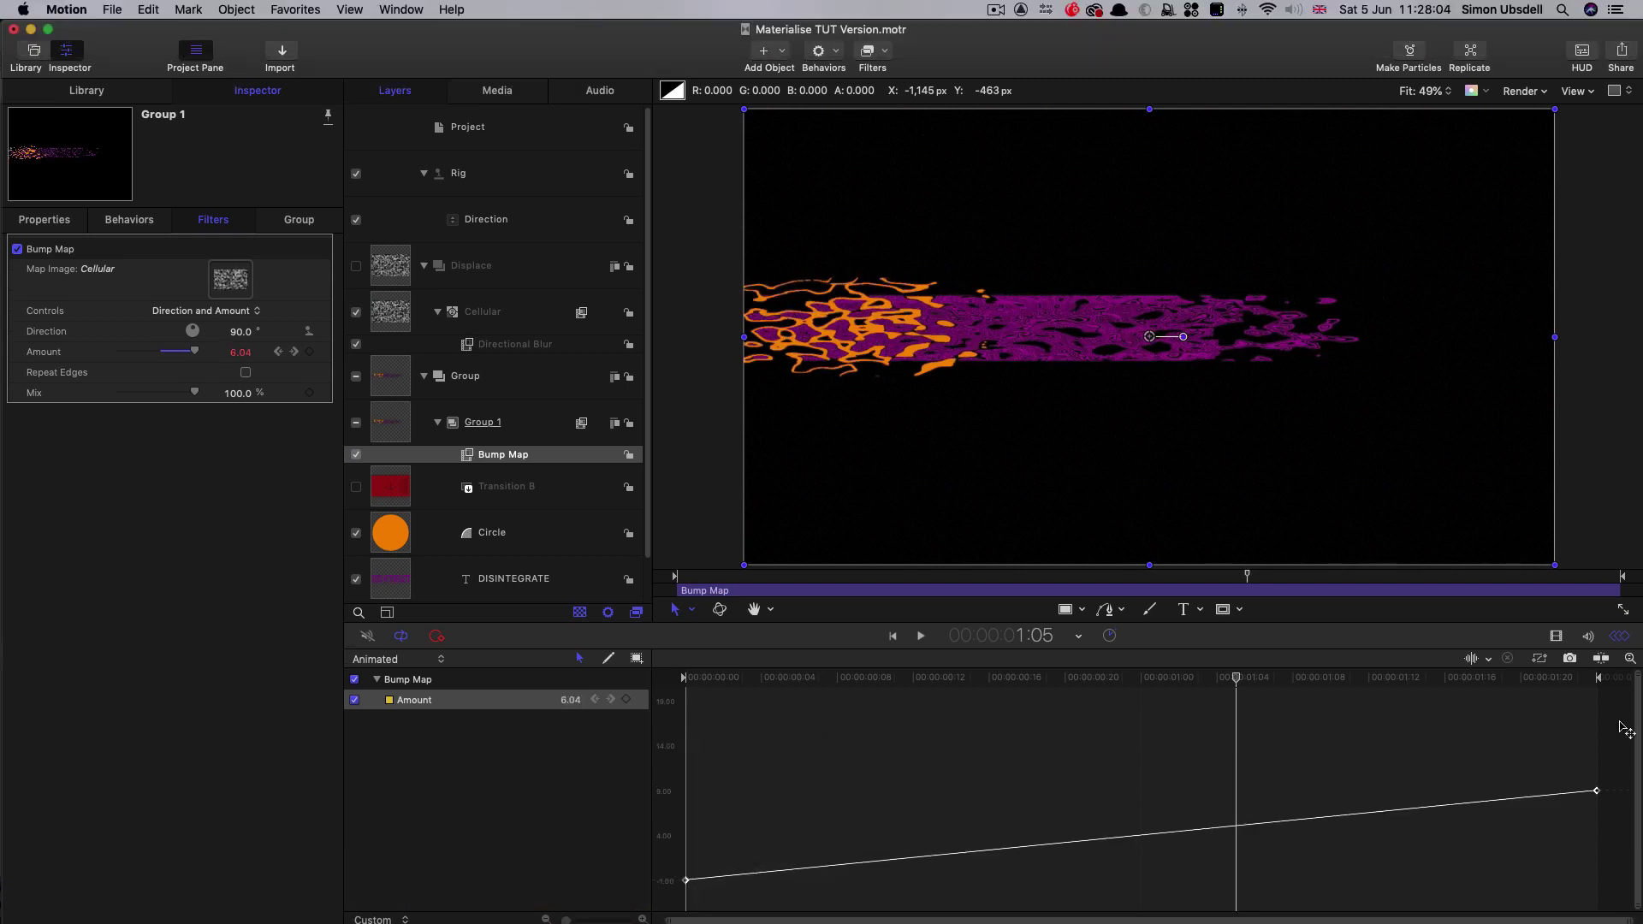
- Reverse the Bump Map Amount keyframes and play the animation from the start
{"action": "left_click_drag", "start_coordinate": [1625, 730], "coordinate": [665, 920]}
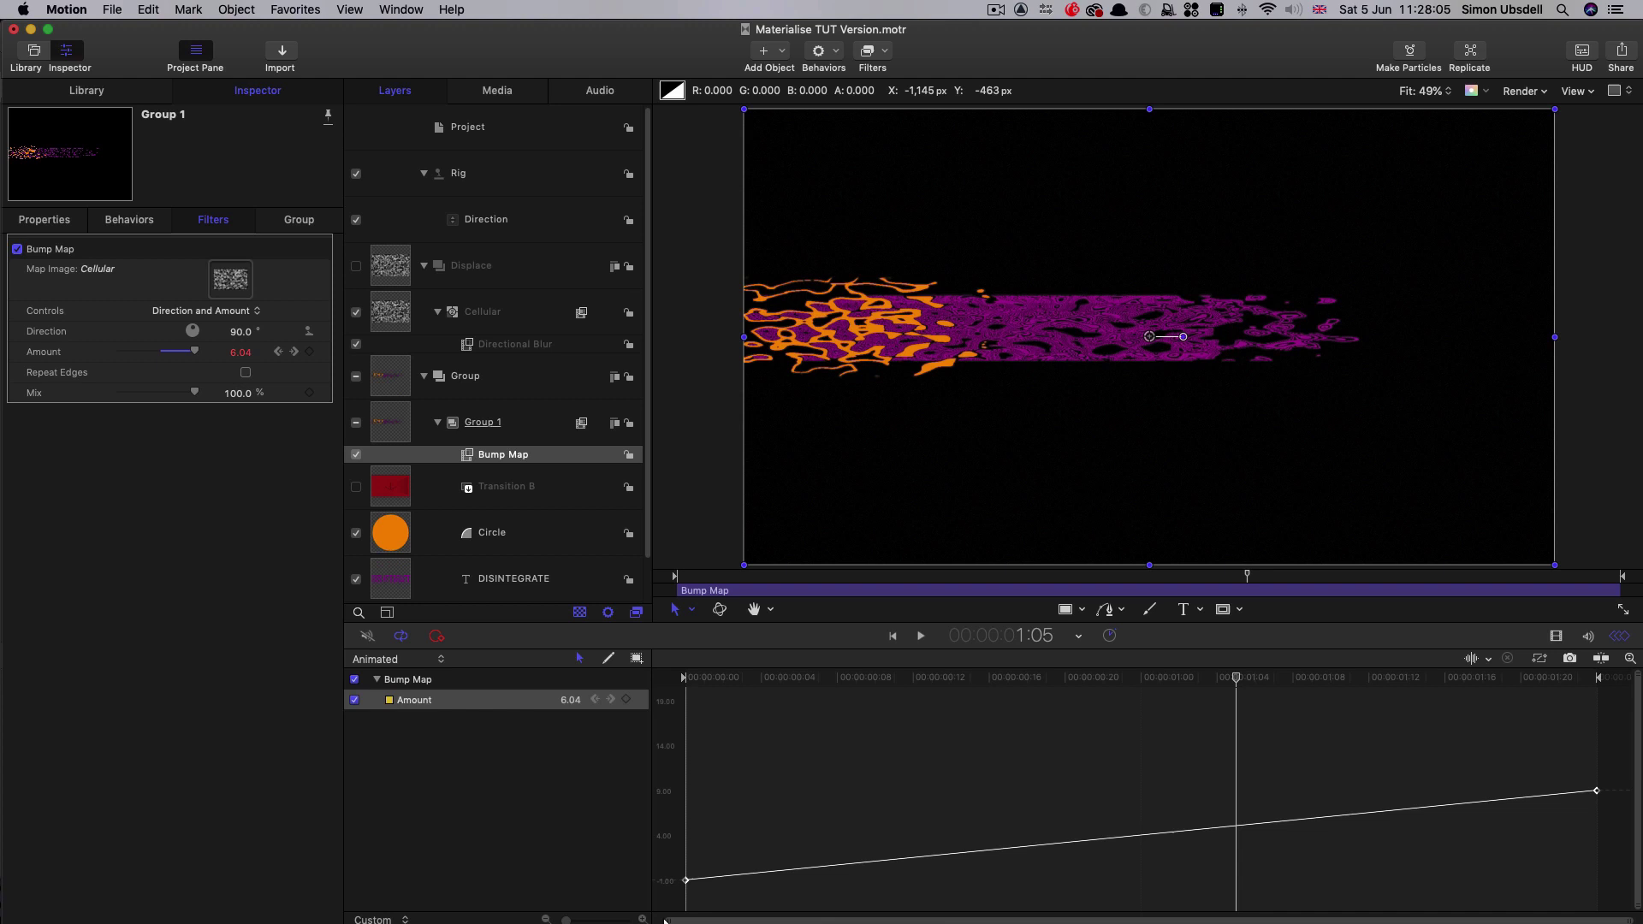
{"action": "right_click", "coordinate": [687, 882]}
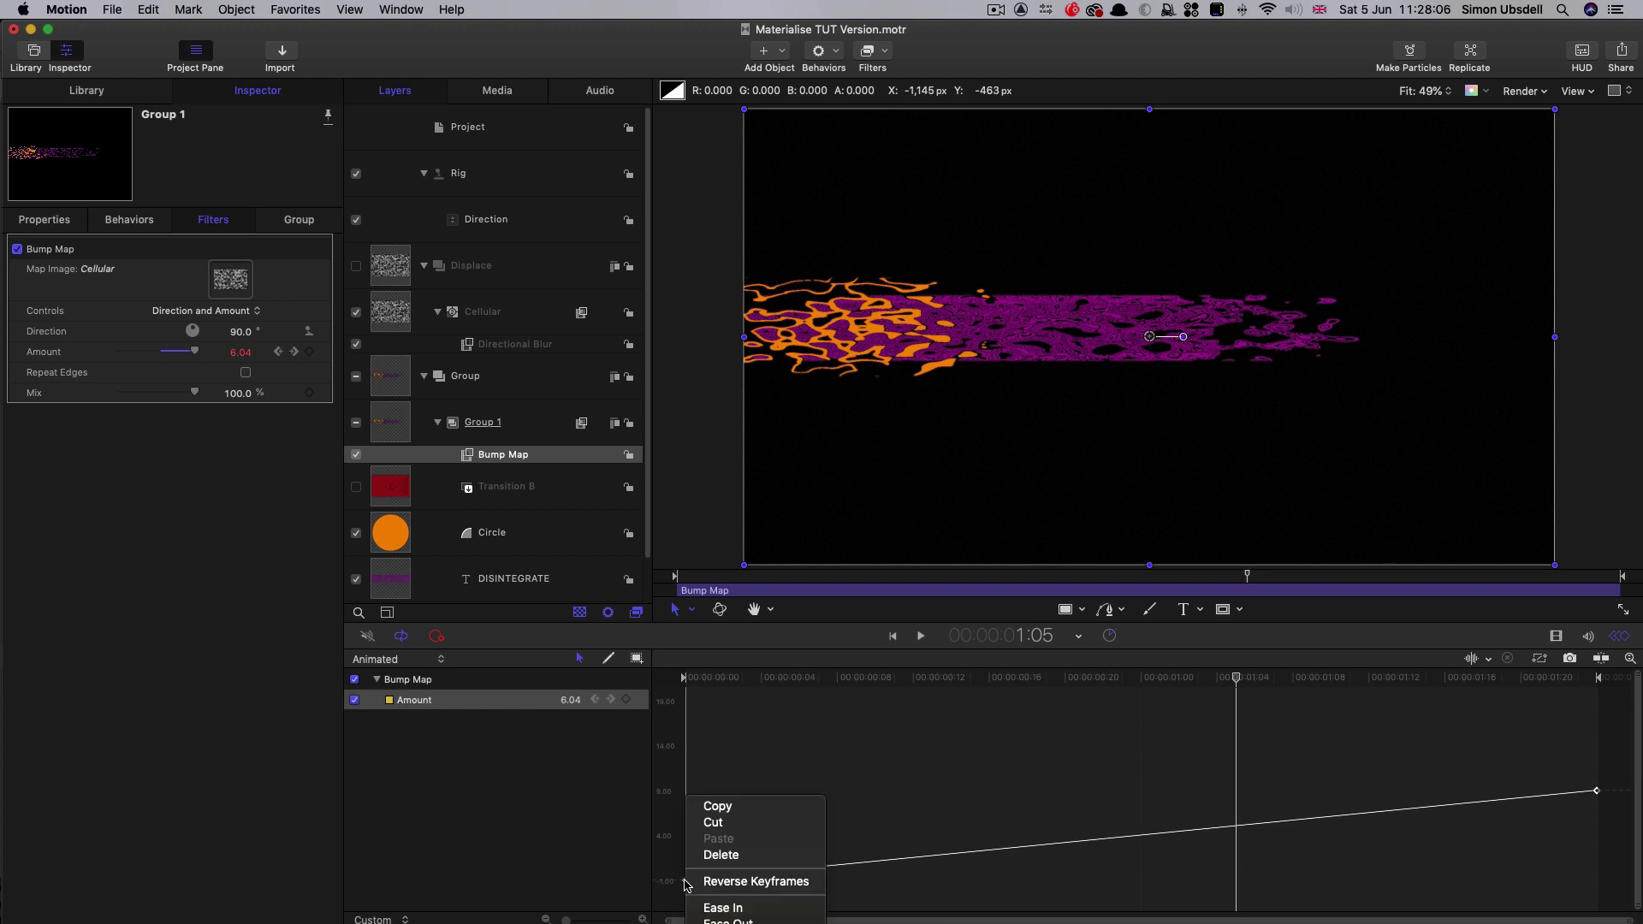
{"action": "left_click", "coordinate": [731, 882]}
{"action": "left_click_drag", "start_coordinate": [926, 681], "coordinate": [657, 712]}
{"action": "key", "text": "space"}
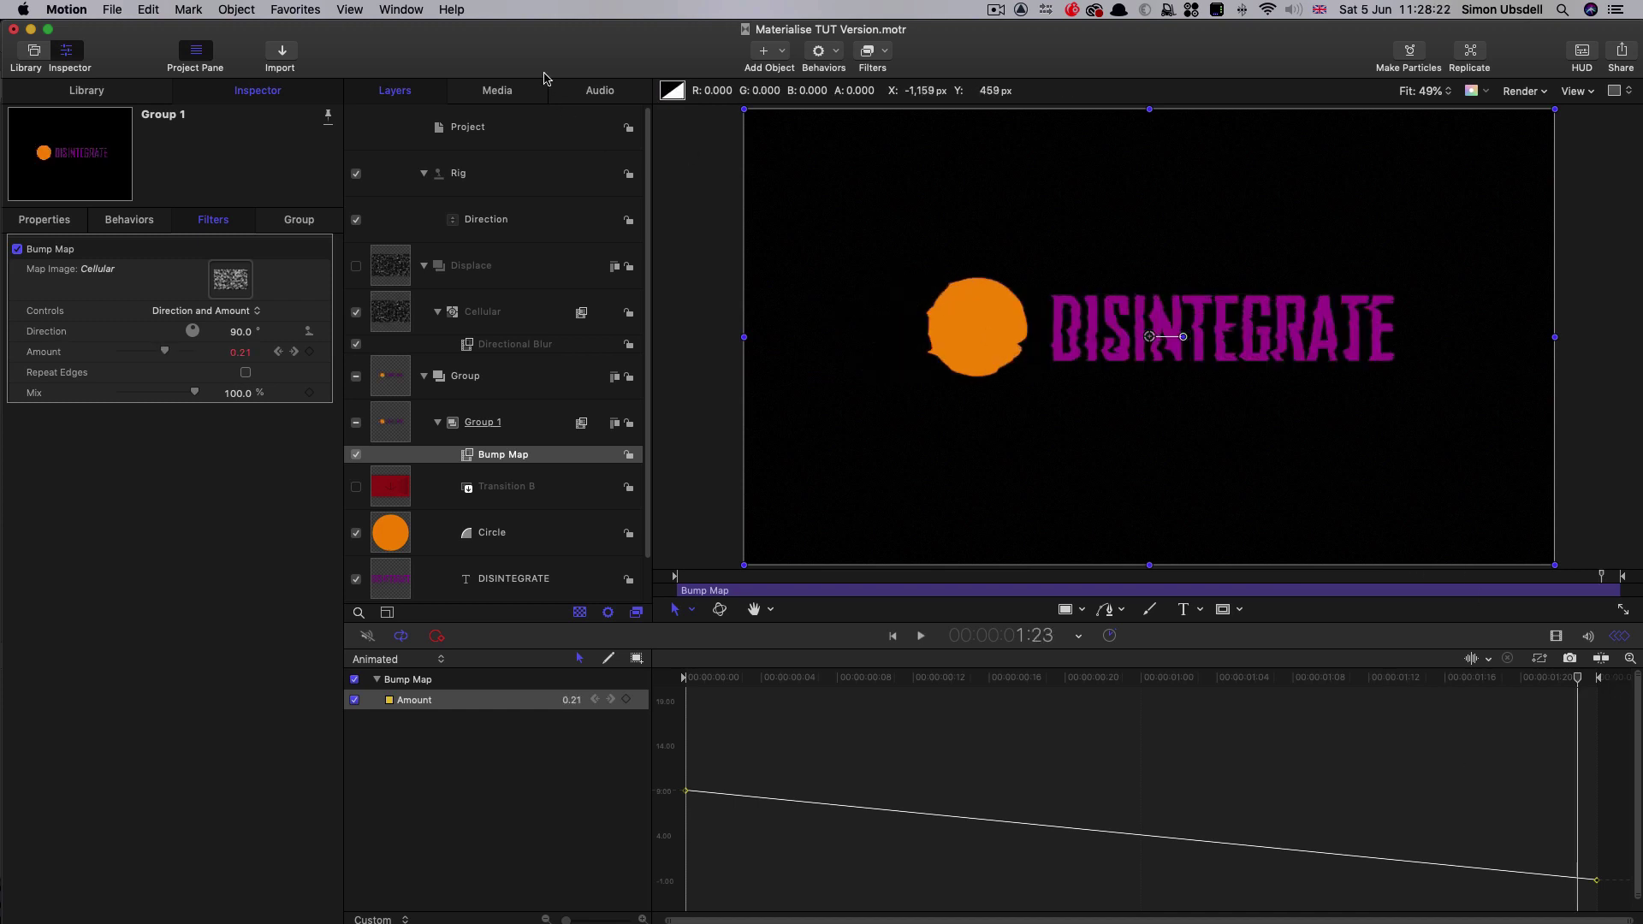
- Show the video timeline and move the Bump Map's last Amount keyframe one frame earlier, to 1:23
{"action": "left_click", "coordinate": [401, 9]}
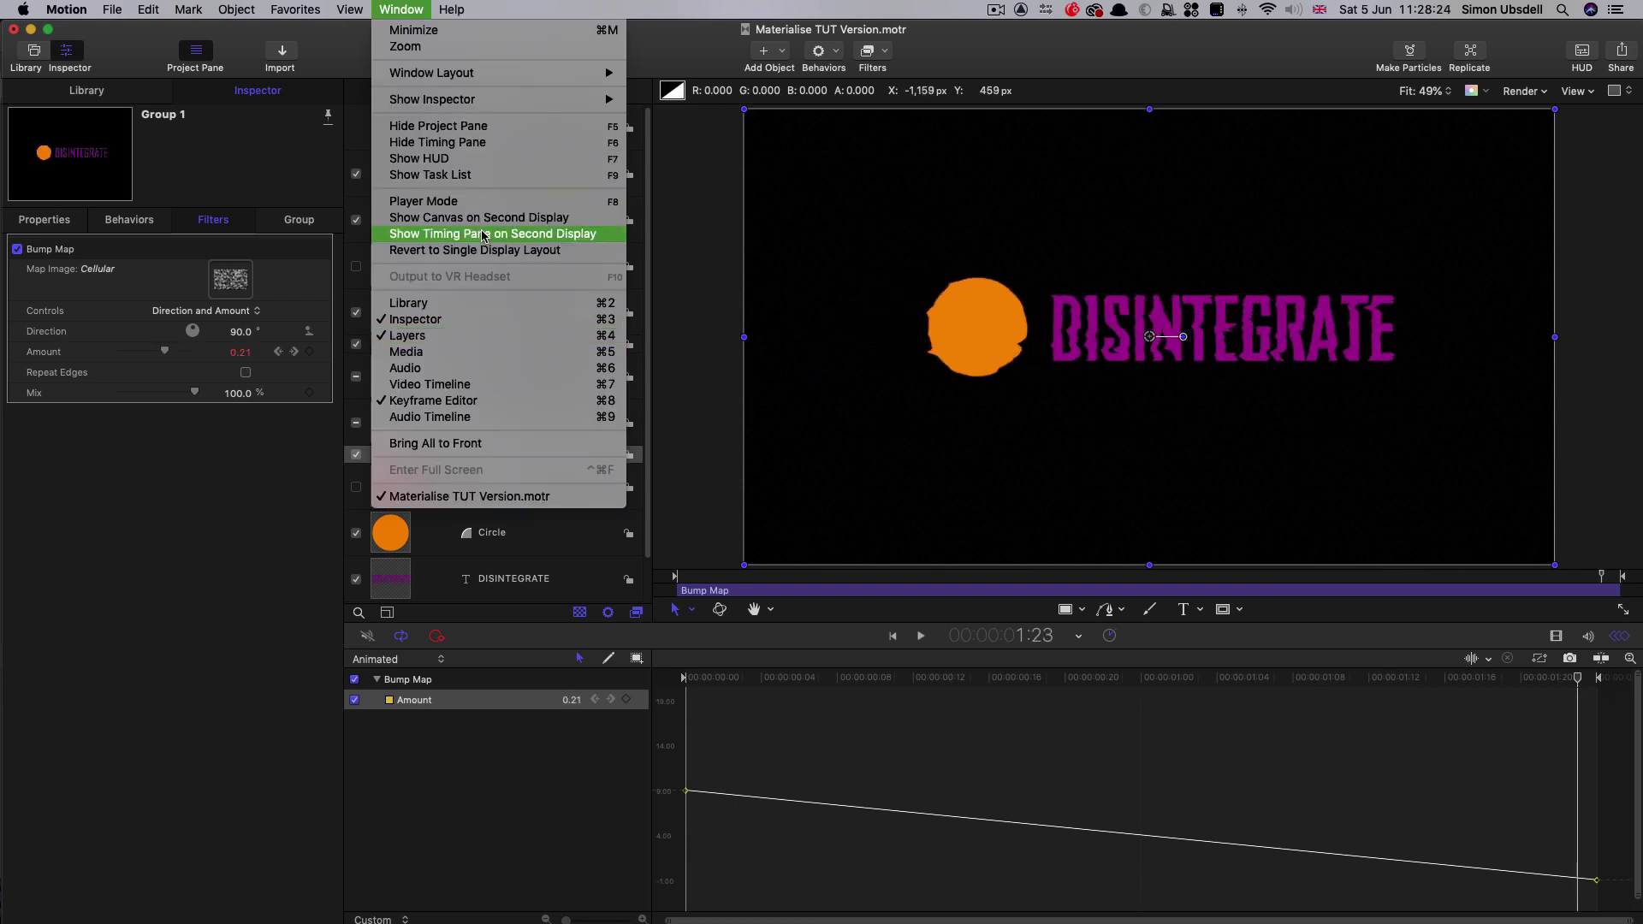
{"action": "left_click", "coordinate": [430, 385]}
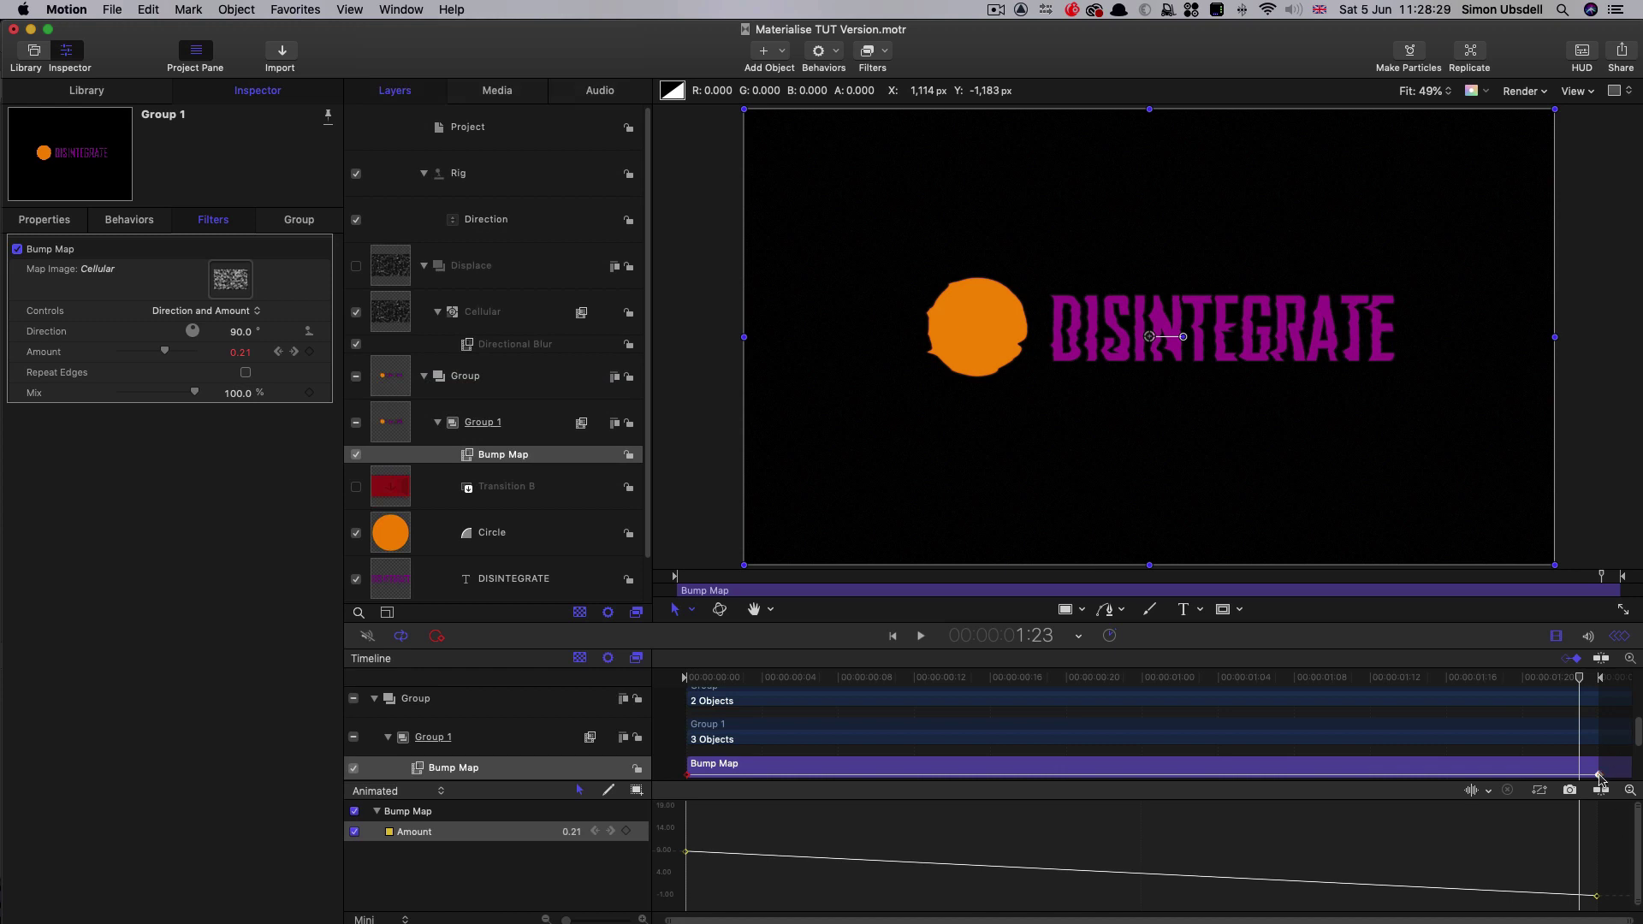
{"action": "left_click_drag", "start_coordinate": [1599, 779], "coordinate": [1580, 776]}
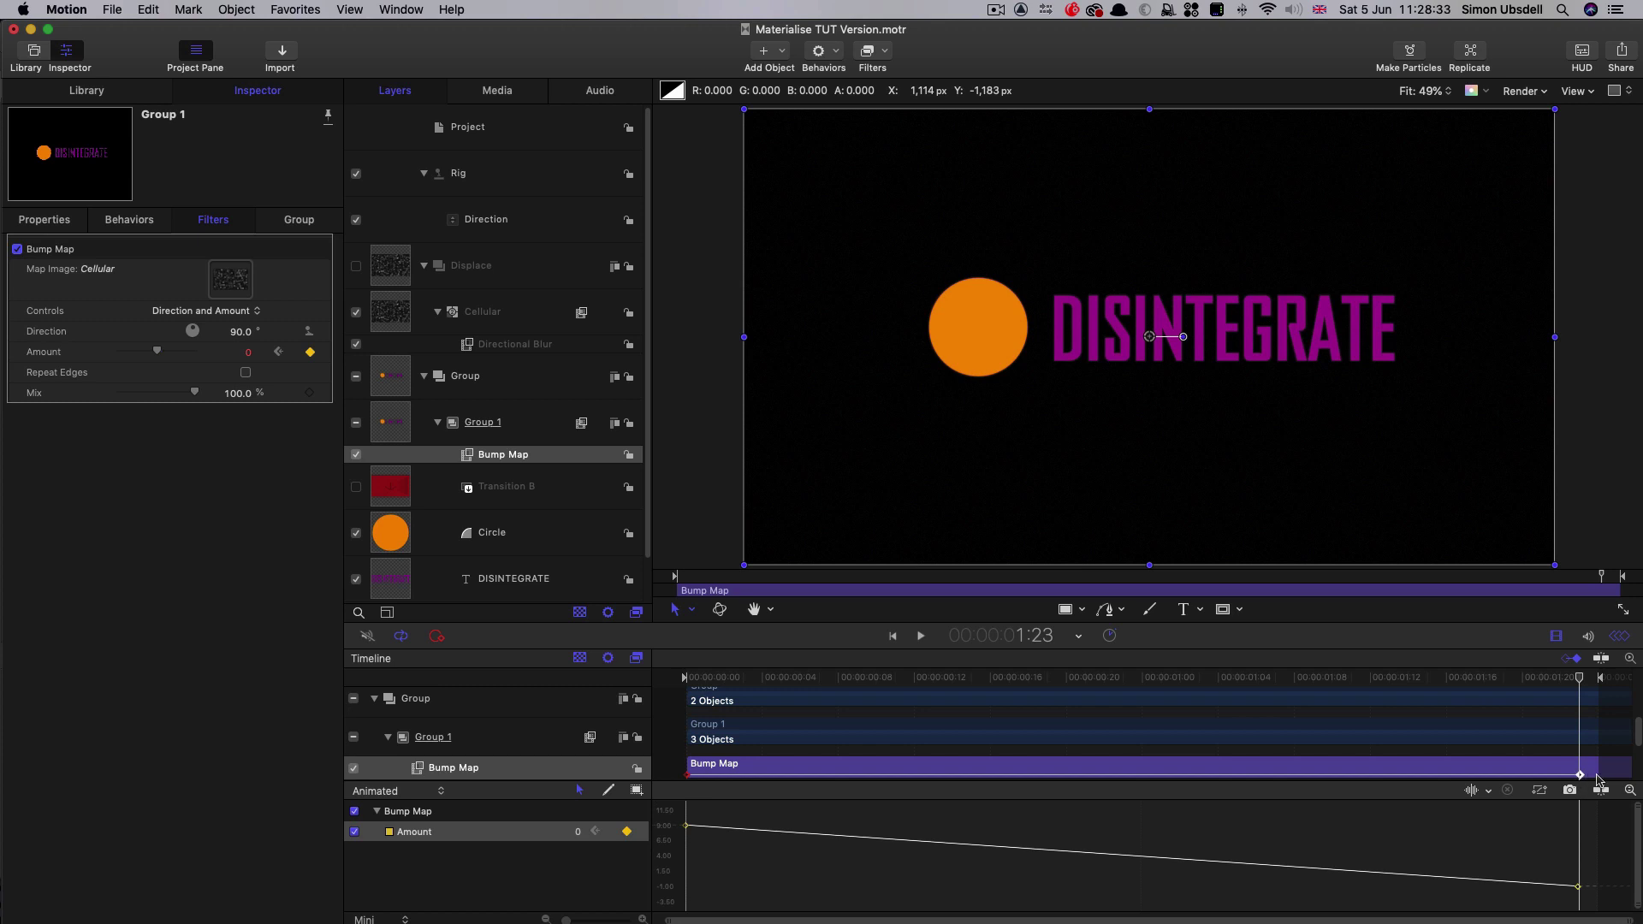
{"action": "left_click_drag", "start_coordinate": [1605, 776], "coordinate": [1582, 776]}
{"action": "mouse_move", "coordinate": [1578, 677]}
{"action": "left_mouse_down"}
{"action": "mouse_move", "coordinate": [1309, 677]}
{"action": "mouse_move", "coordinate": [1576, 677]}
{"action": "left_mouse_up"}
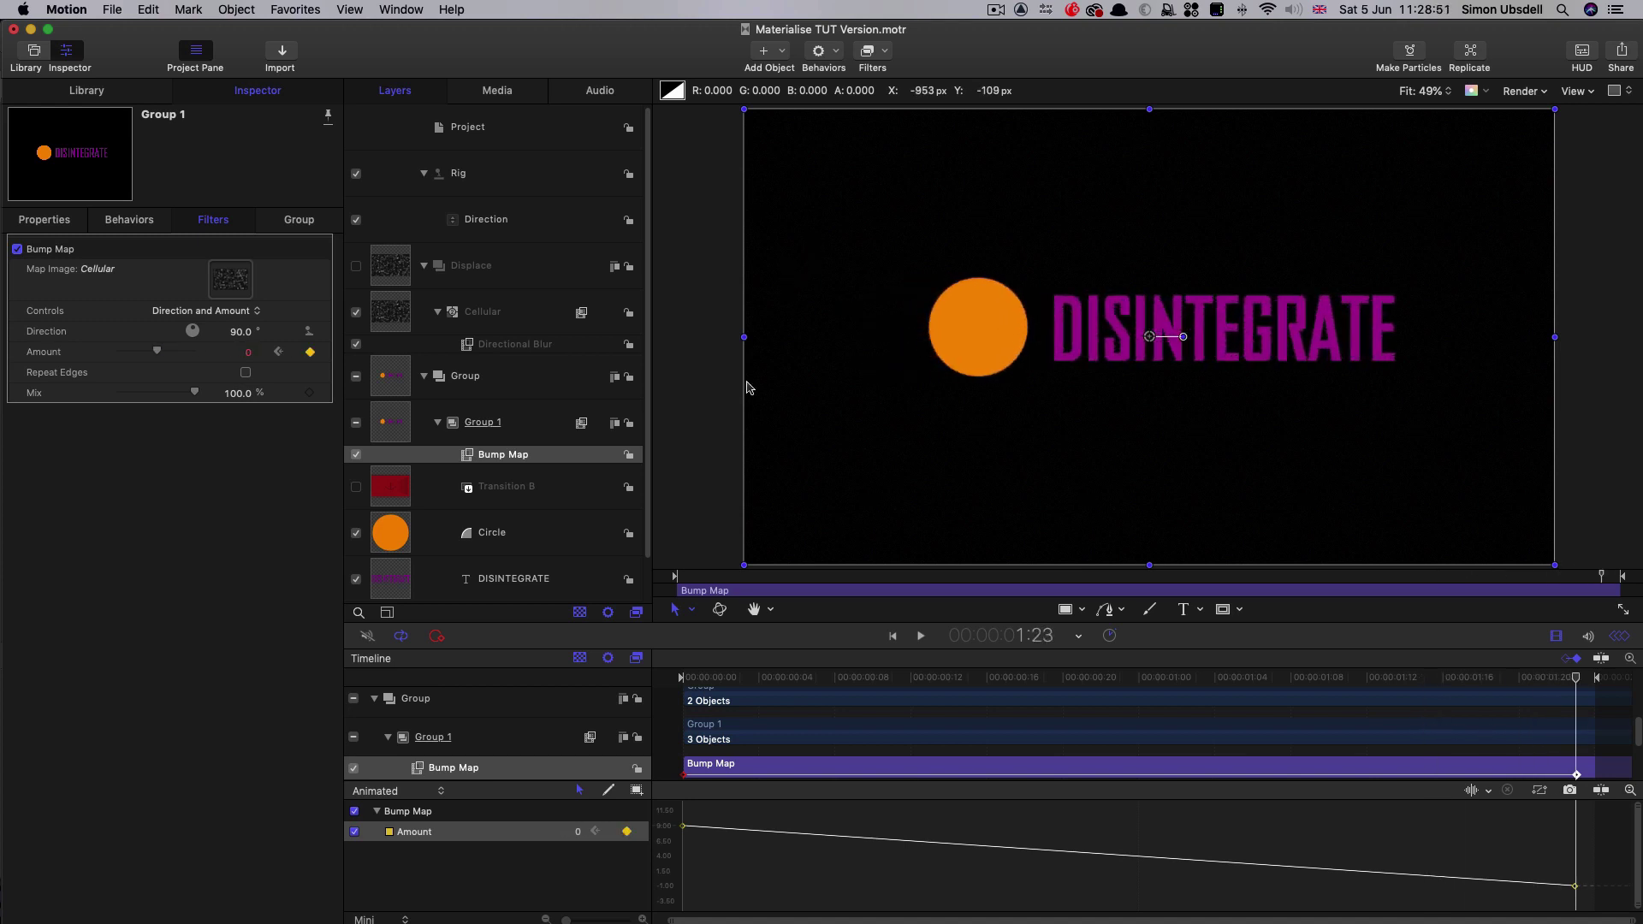
- Close the timing pane and hide the DISINTEGRATE text and Circle layers
{"action": "key", "text": "F6"}
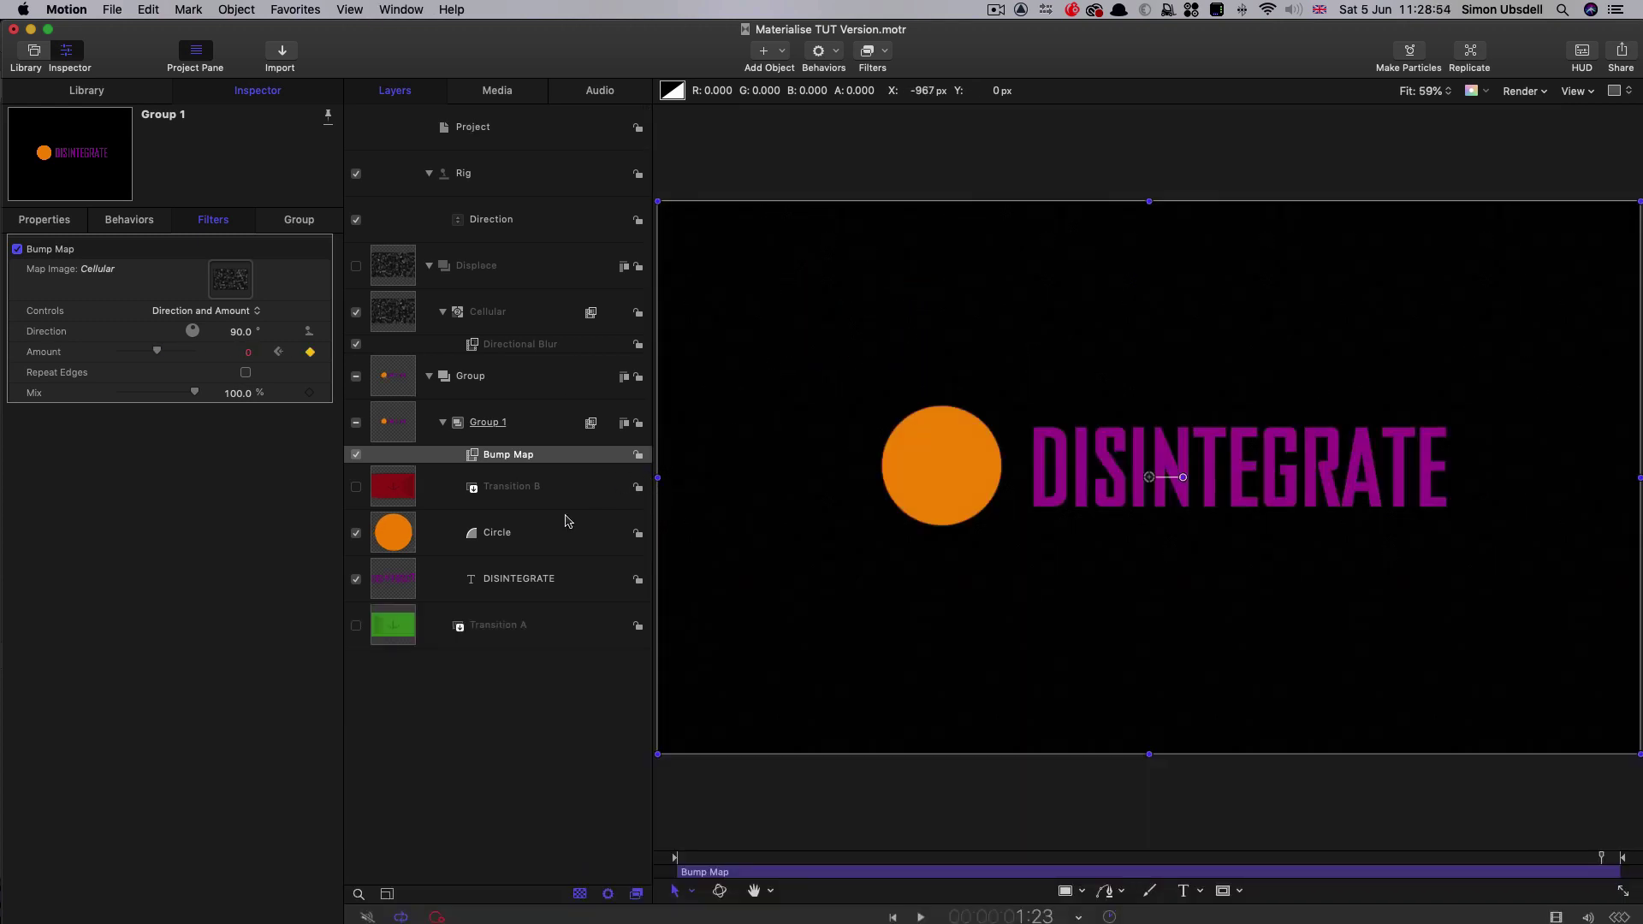
{"action": "left_click", "coordinate": [356, 580]}
{"action": "left_click", "coordinate": [357, 534]}
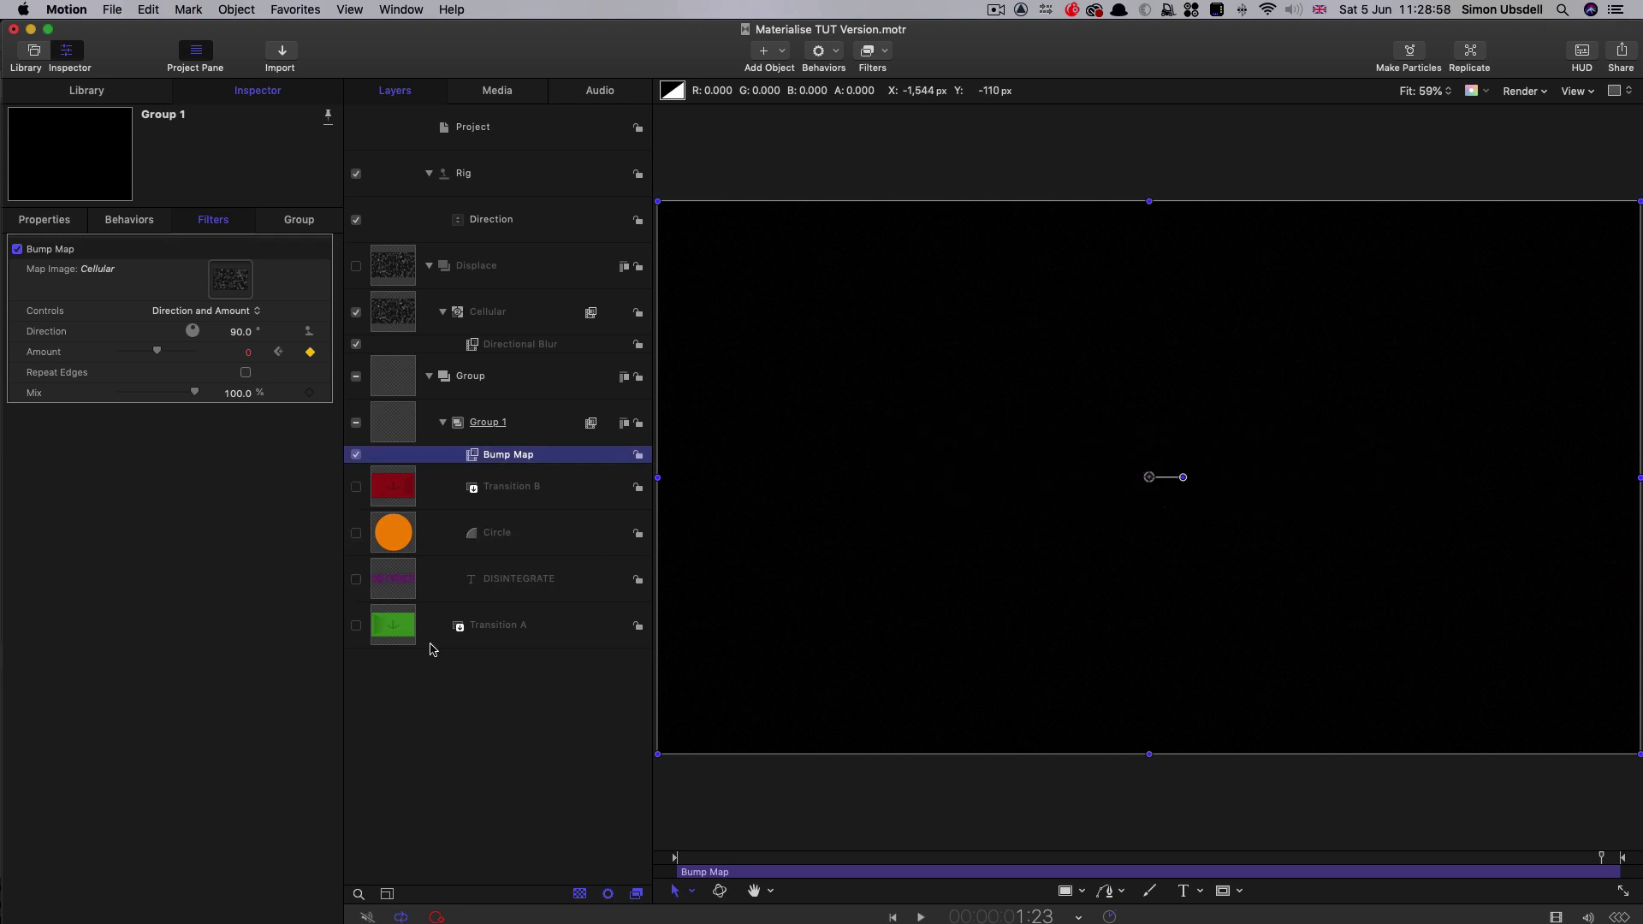
- Make the Transition B and Transition A layers visible again
{"action": "left_click", "coordinate": [356, 487]}
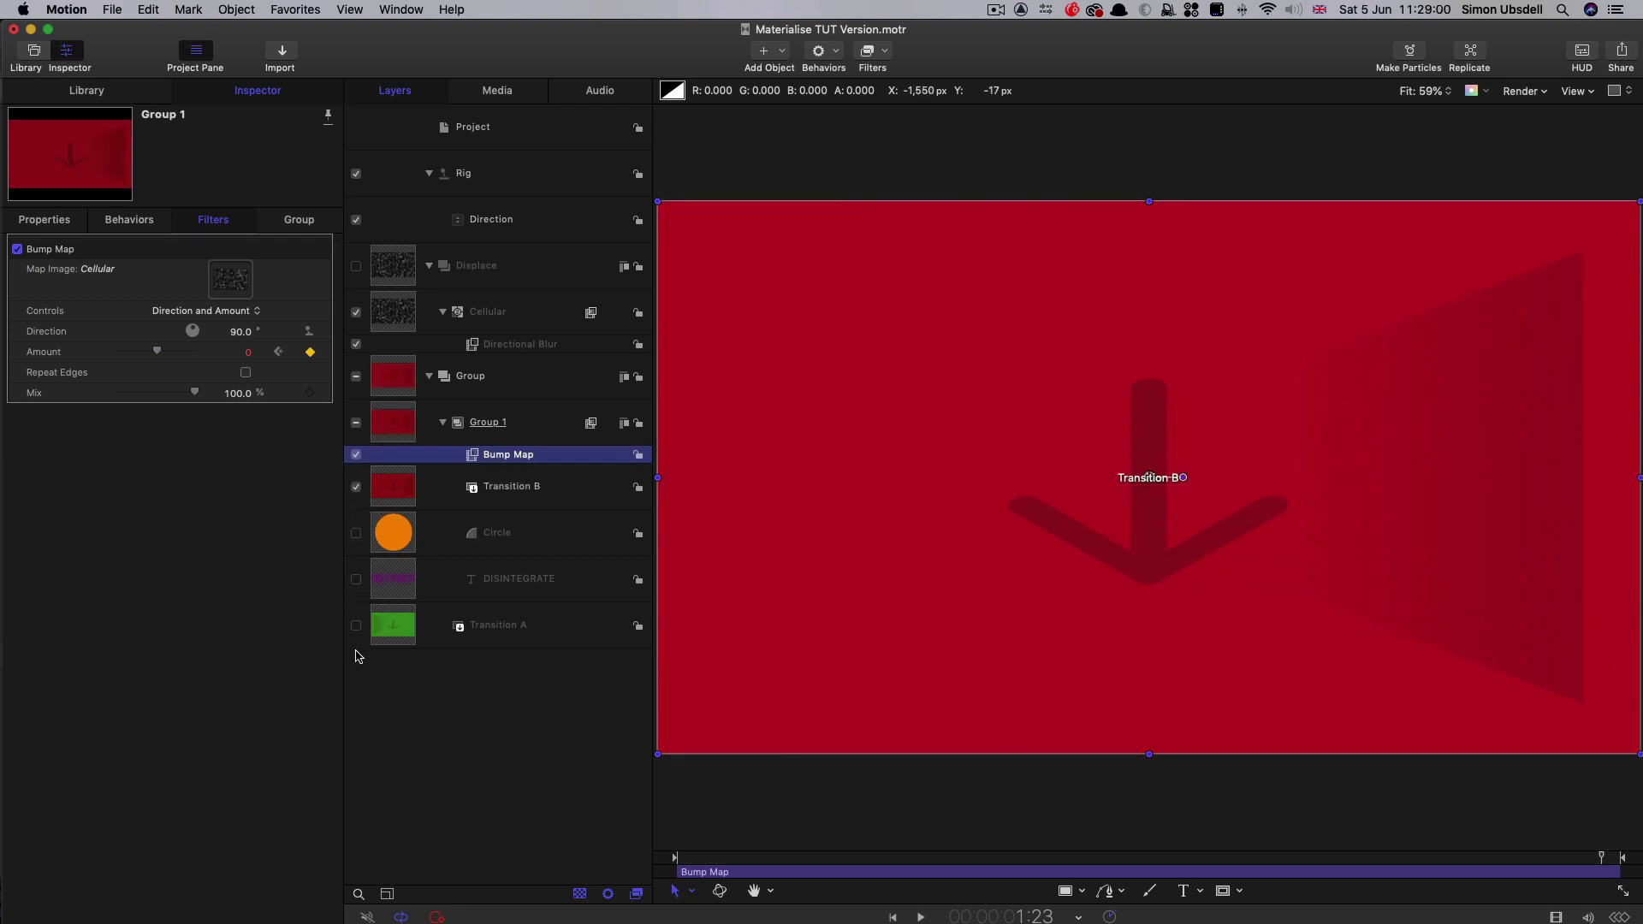
{"action": "left_click", "coordinate": [356, 626]}
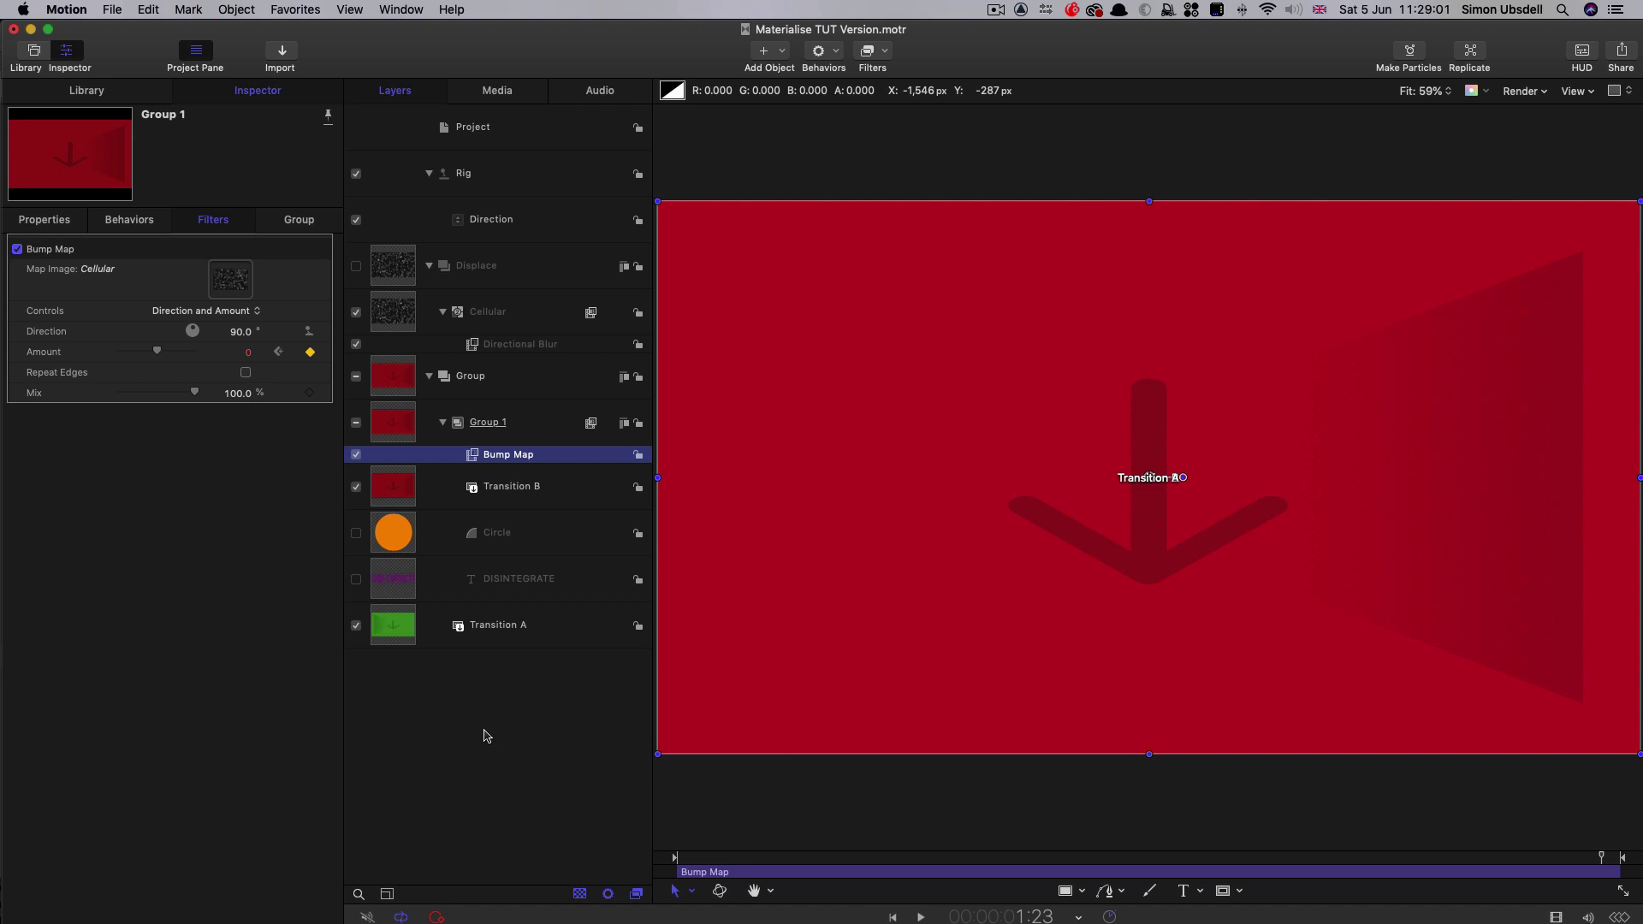
{"action": "left_click", "coordinate": [839, 869]}
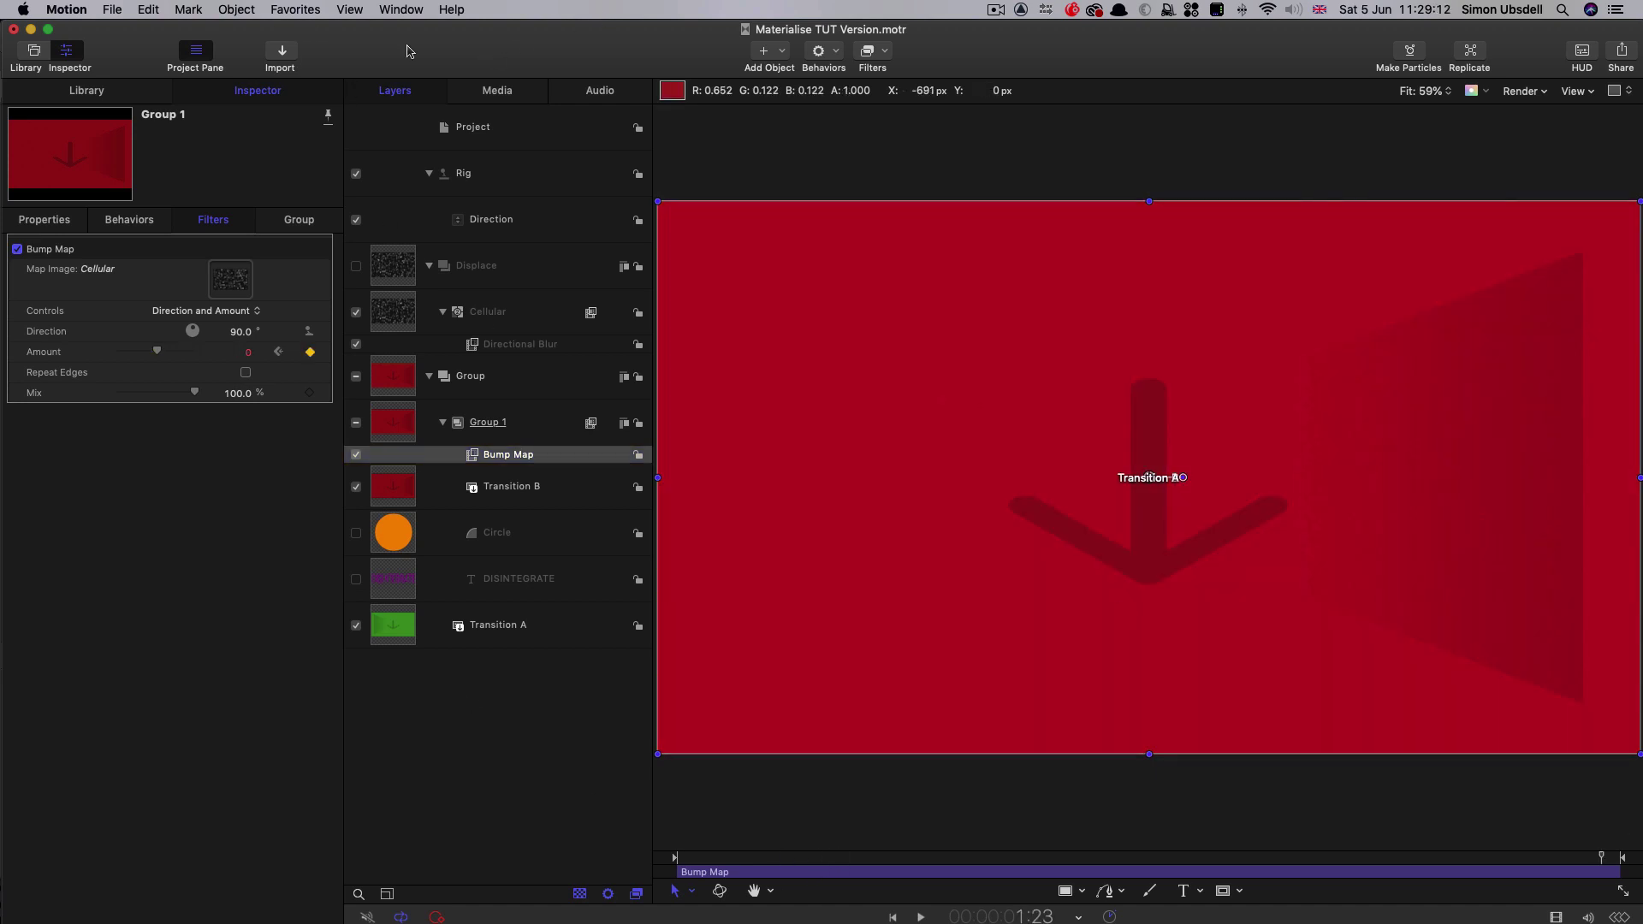
- Save the project as a new transition template named Materialise in the TKY category and publish it
{"action": "left_click", "coordinate": [113, 10]}
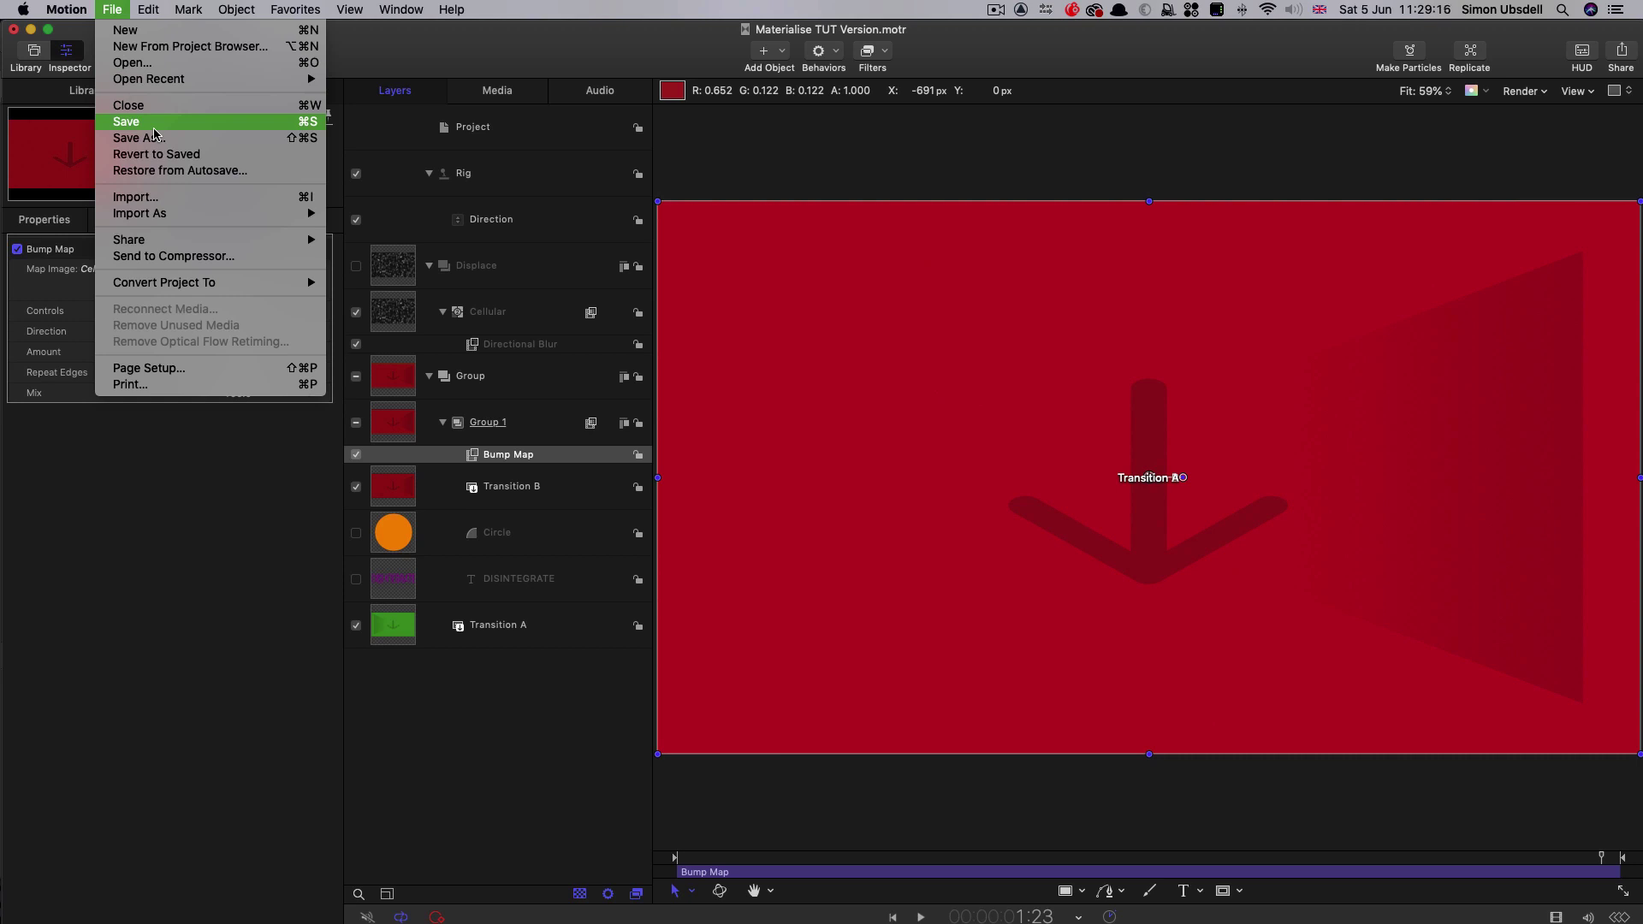
{"action": "left_click", "coordinate": [152, 138]}
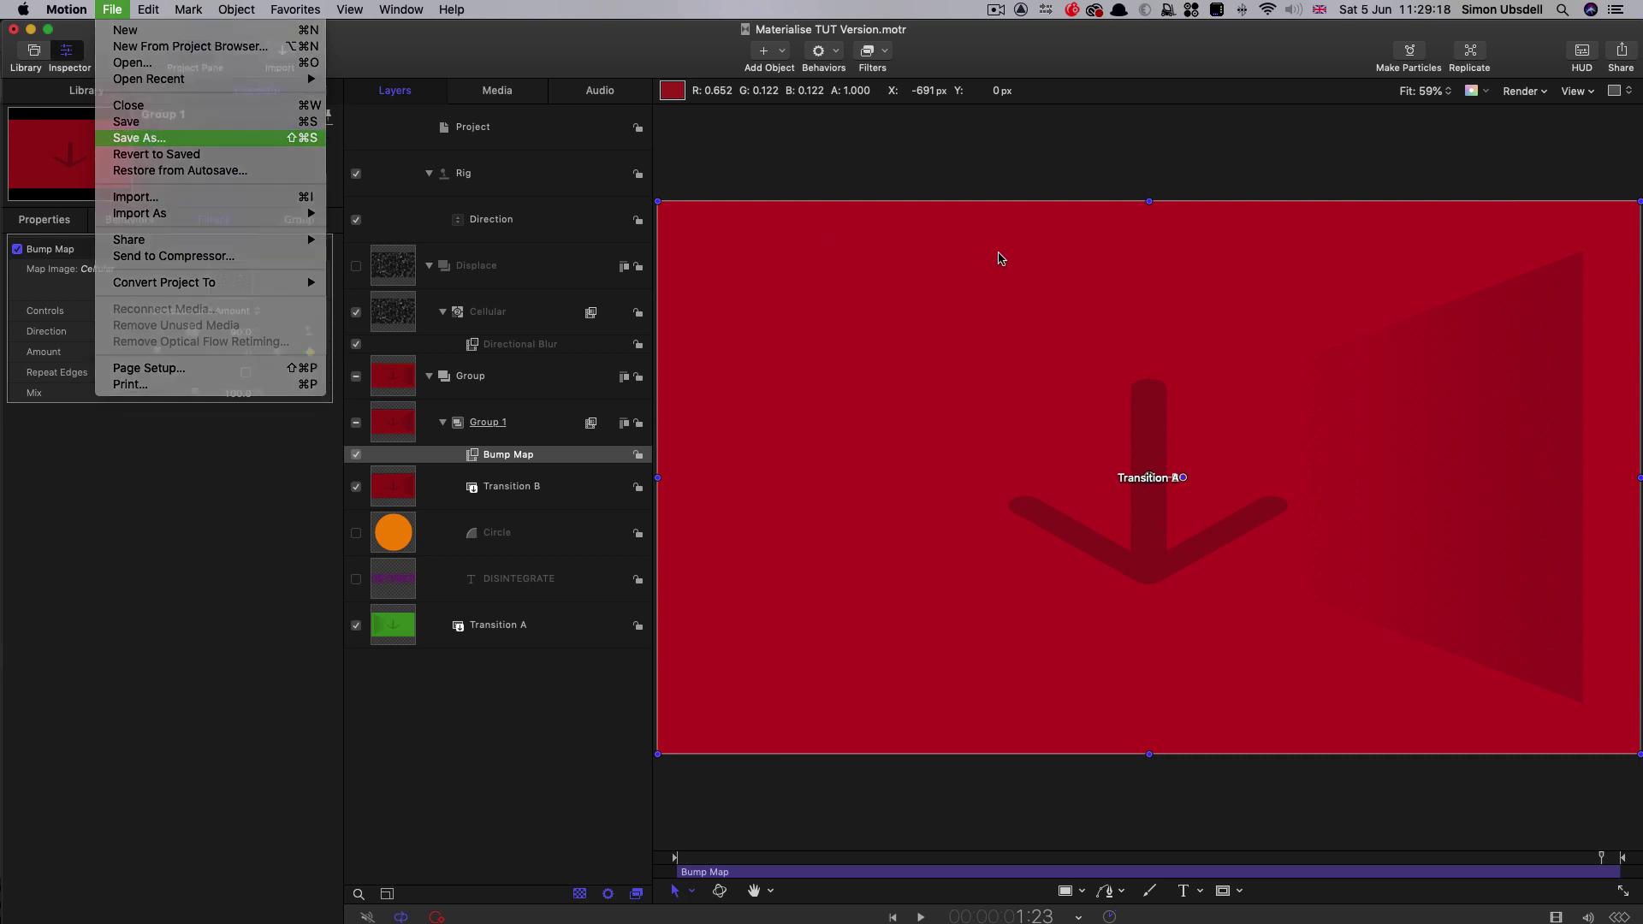
{"action": "left_click", "coordinate": [764, 175]}
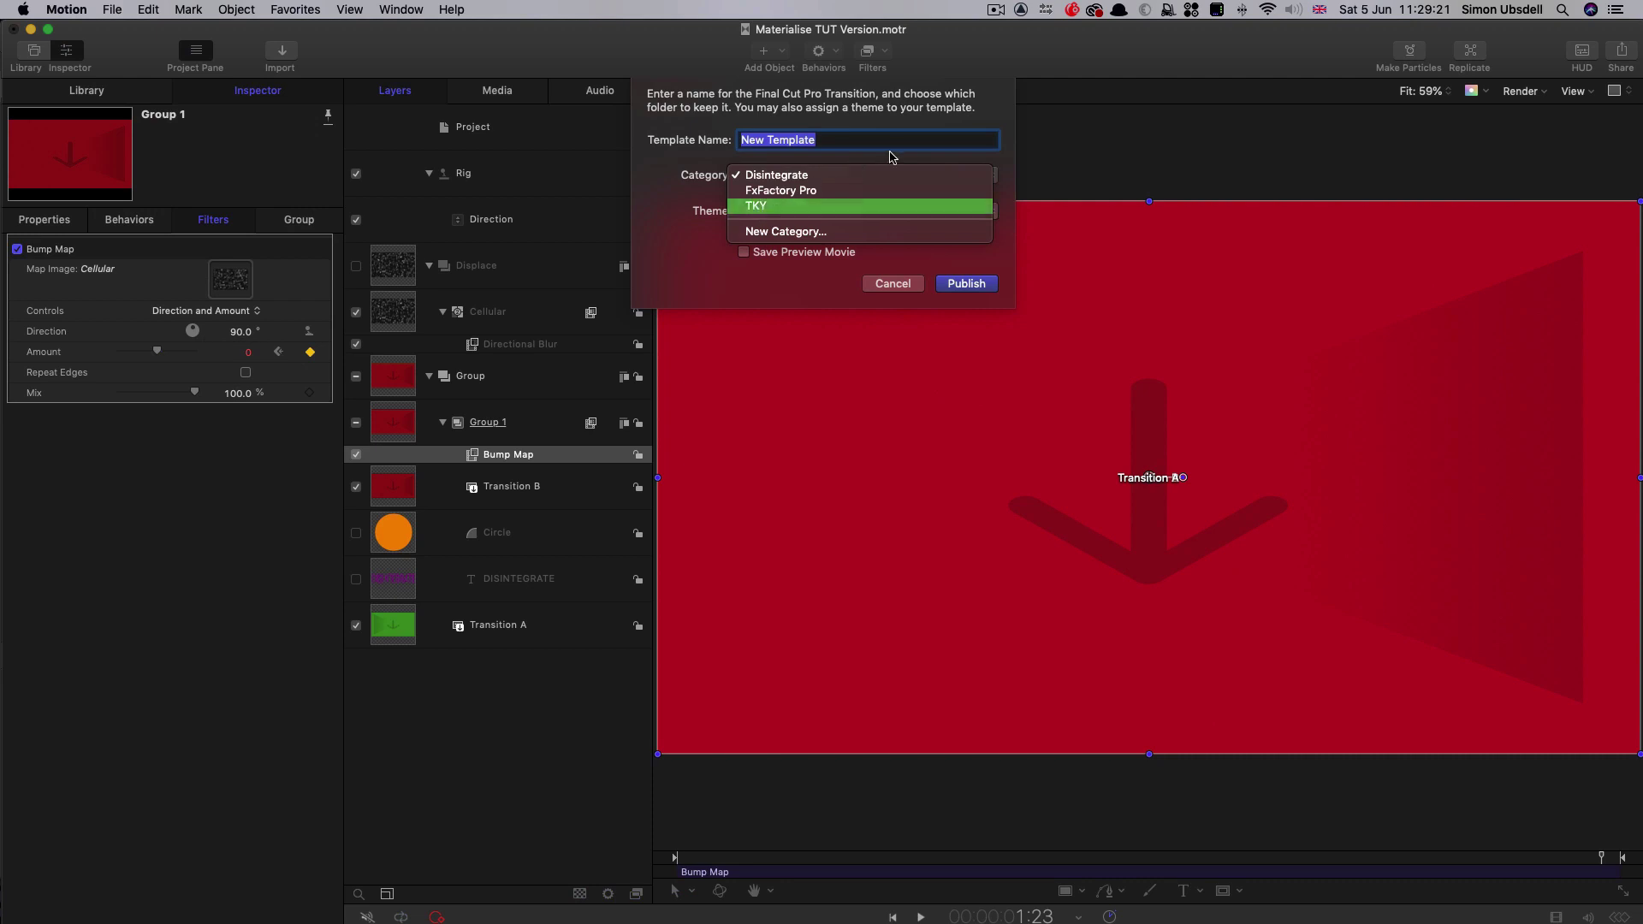
{"action": "left_click", "coordinate": [813, 206]}
{"action": "triple_click", "coordinate": [861, 141]}
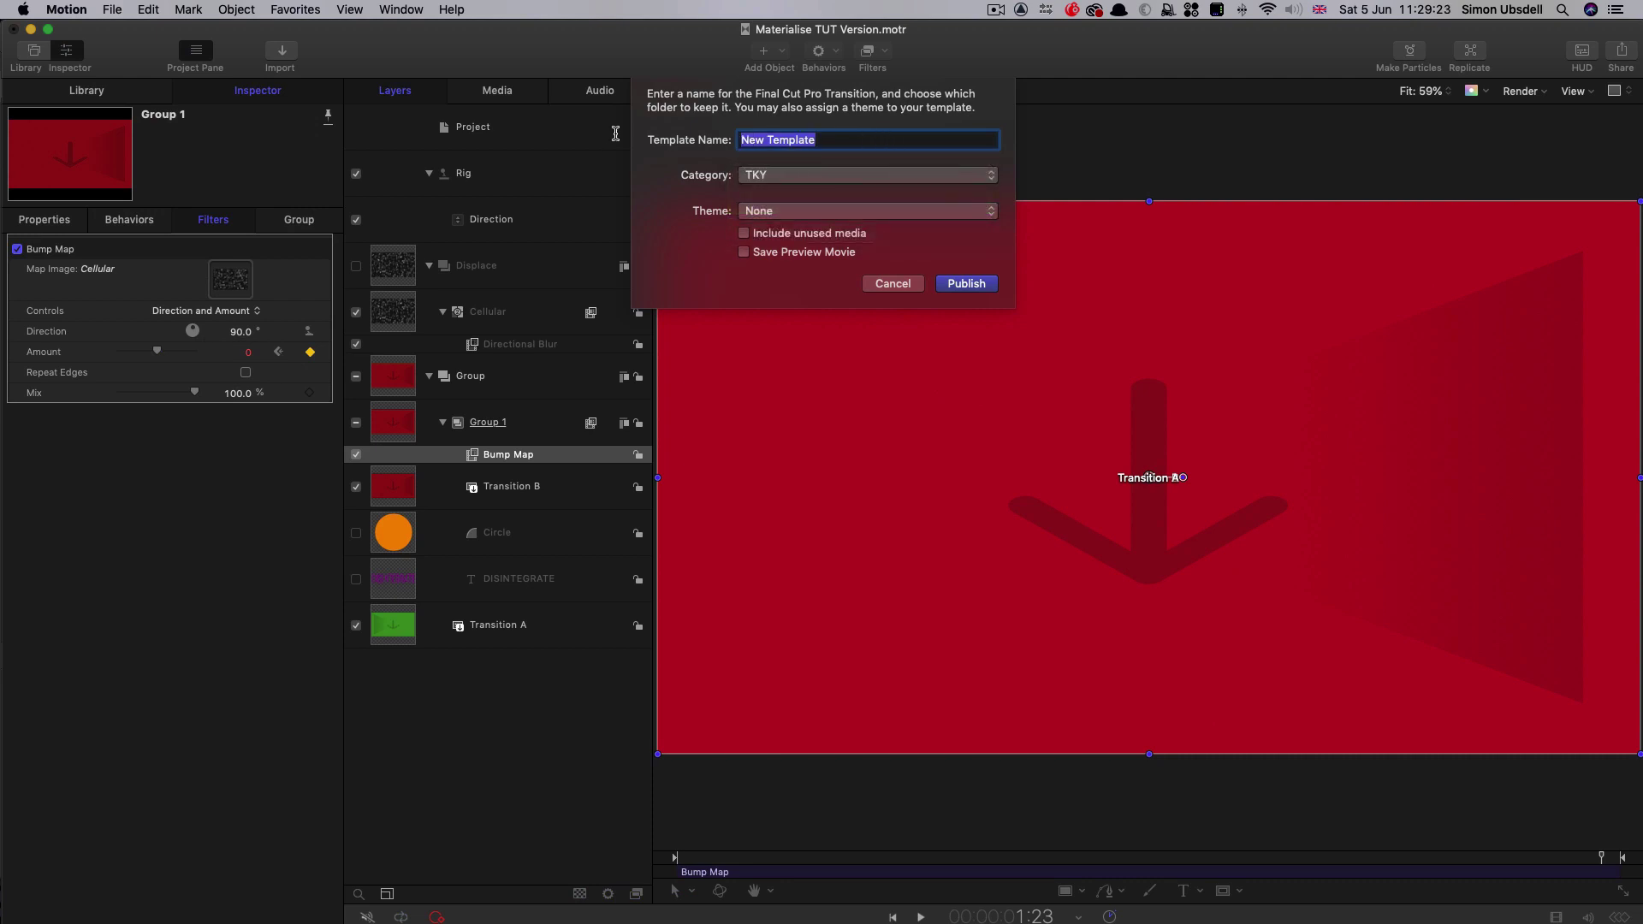
{"action": "type", "text": "MAteriali"}
{"action": "type", "text": "se"}
{"action": "left_click_drag", "start_coordinate": [758, 140], "coordinate": [616, 133]}
{"action": "type", "text": "Ma"}
{"action": "left_click", "coordinate": [979, 284]}
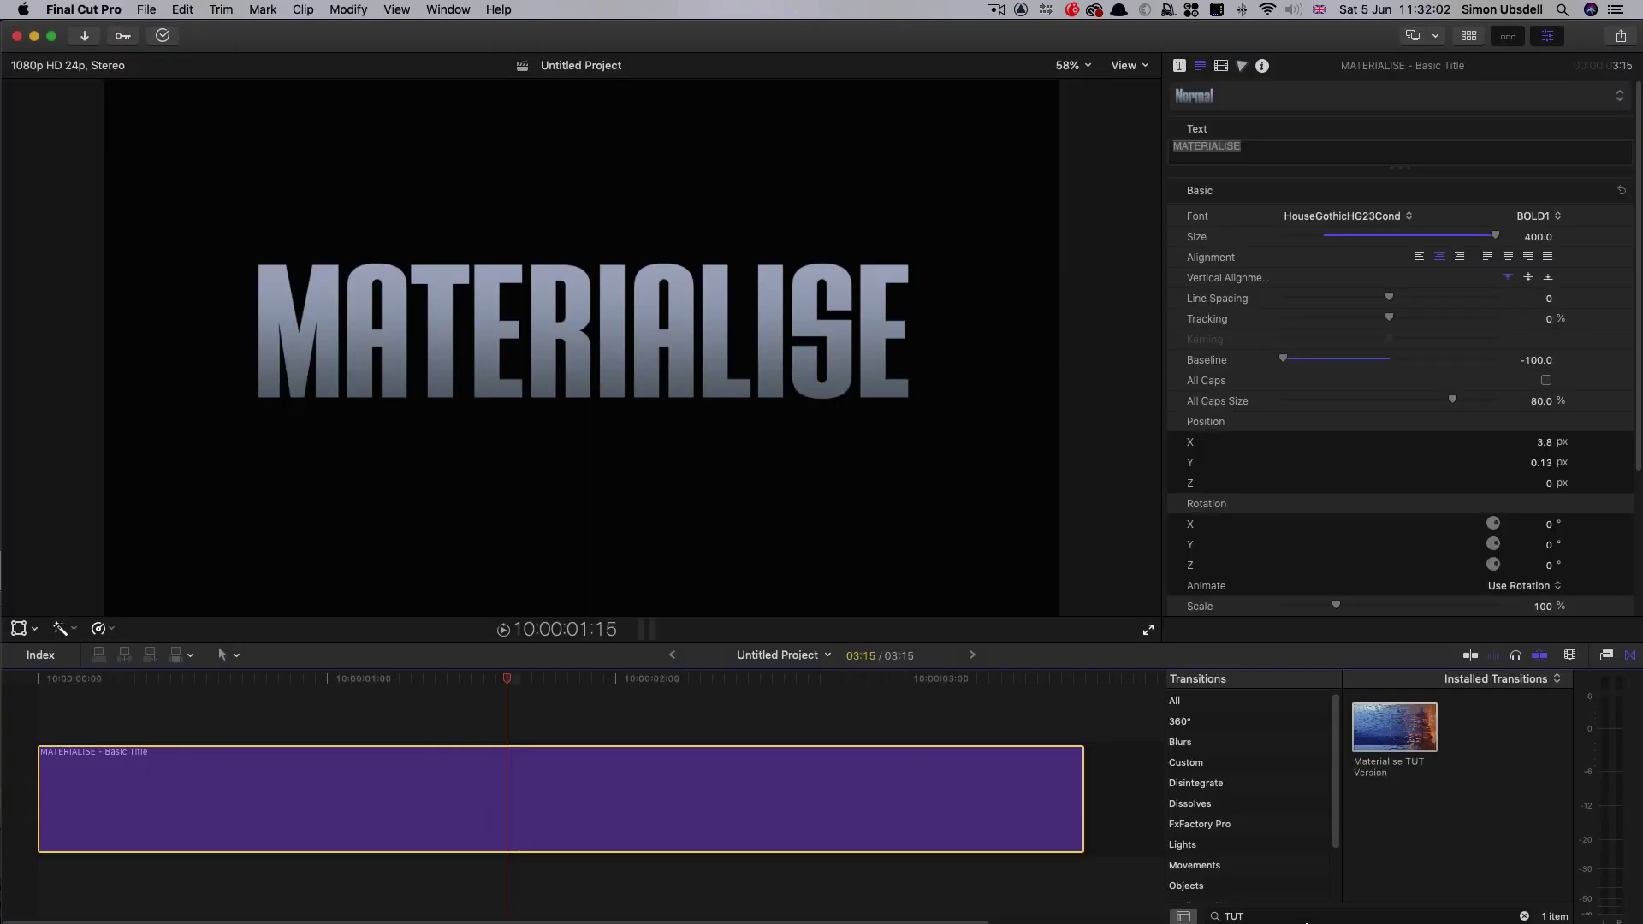
- Switch to Final Cut Pro and apply the Materialise TUT Version transition to the MATERIALISE title clip
{"action": "left_click", "coordinate": [1288, 913]}
{"action": "left_click", "coordinate": [1393, 734]}
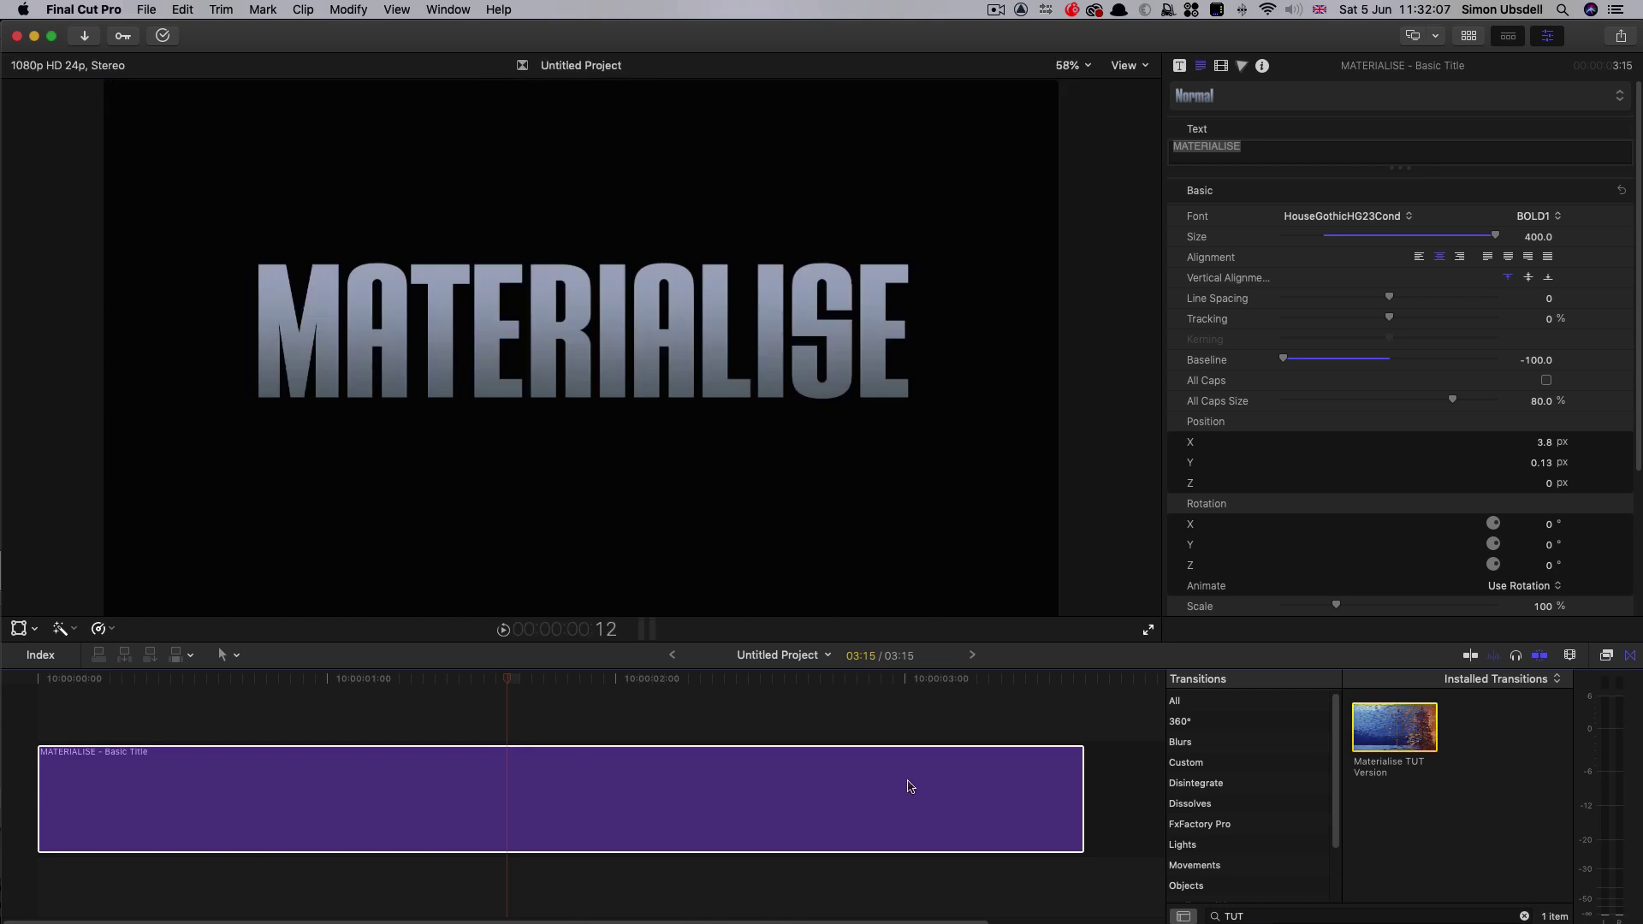
{"action": "left_click", "coordinate": [920, 784]}
{"action": "key", "text": "super+t"}
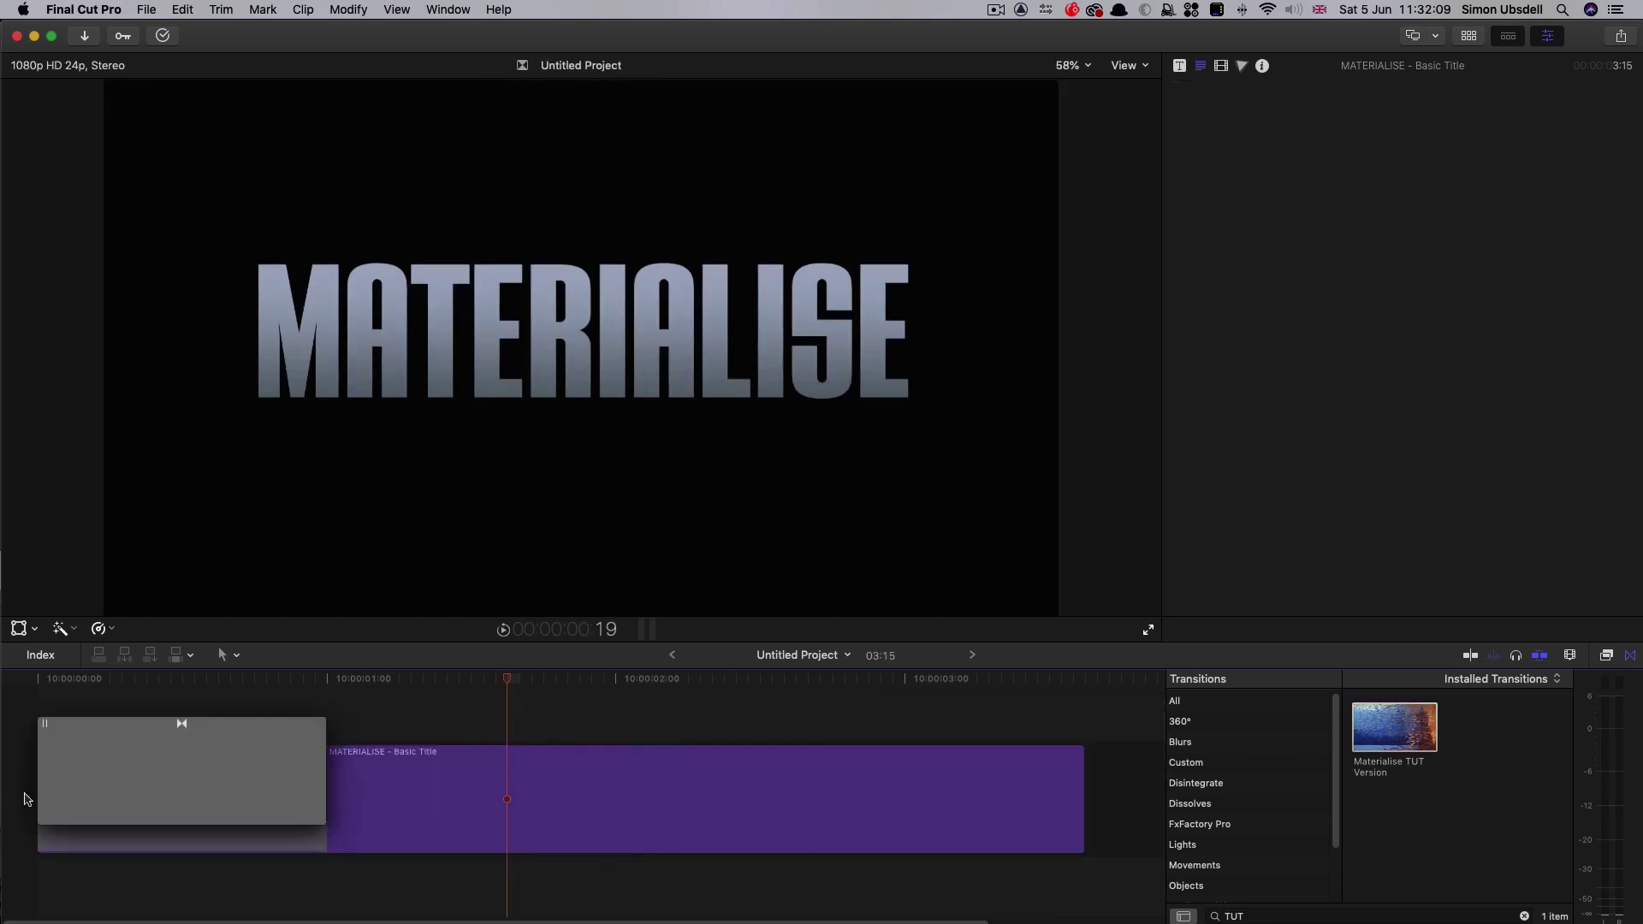
- Play the timeline from the start to preview the transition, and park the playhead inside it at frame 17
{"action": "left_click_drag", "start_coordinate": [381, 685], "coordinate": [9, 697]}
{"action": "key", "text": "space"}
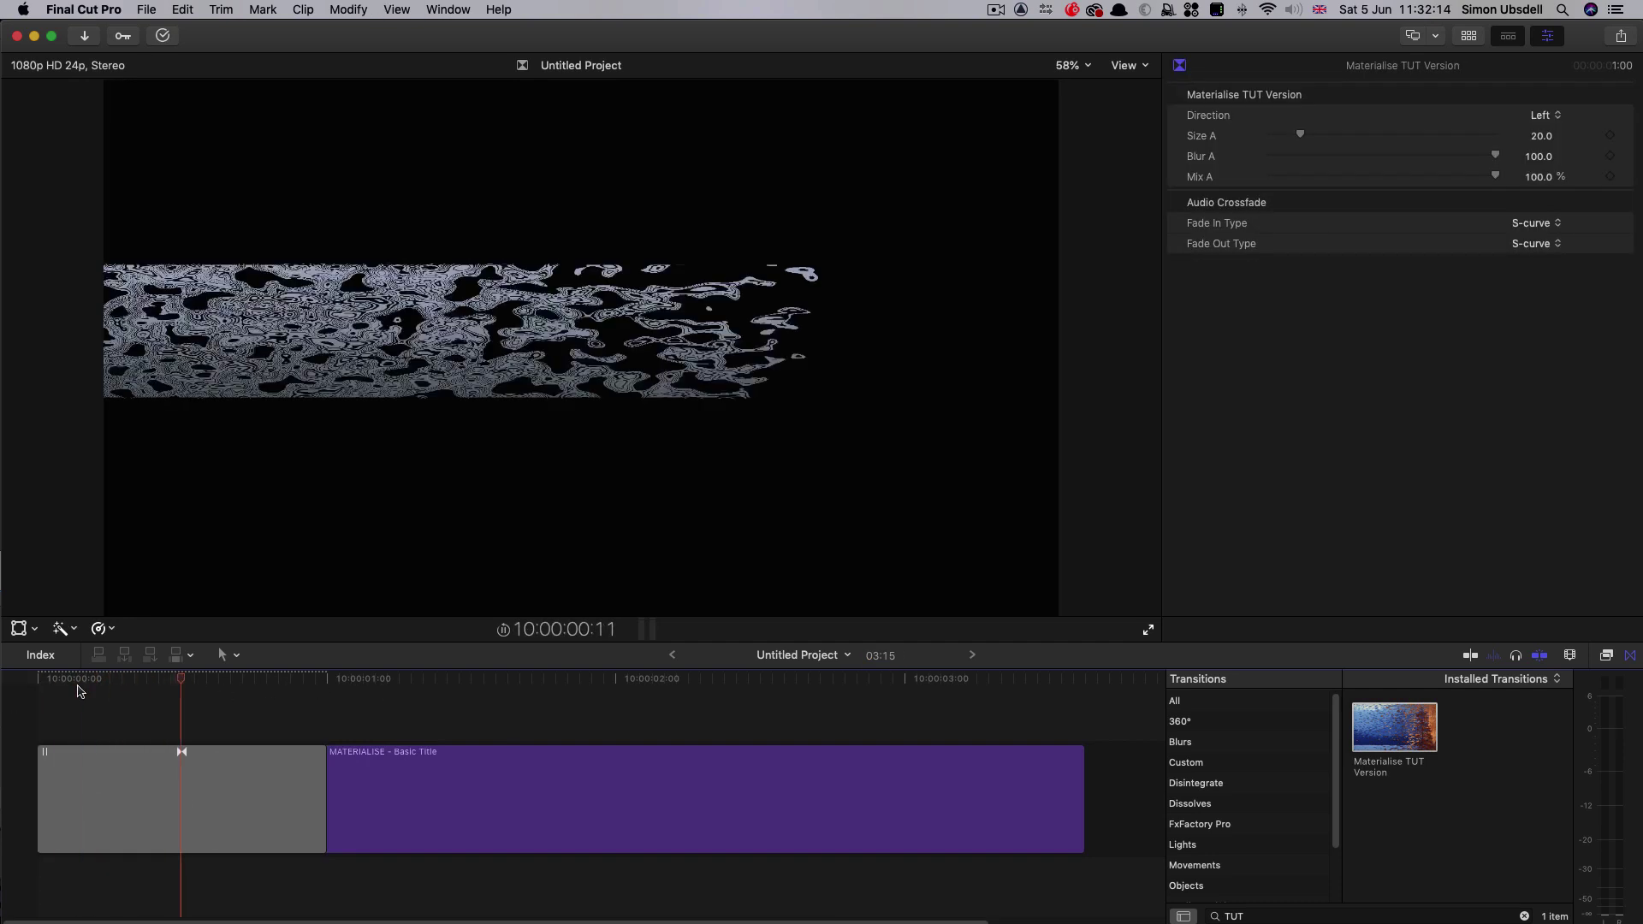
{"action": "key", "text": "space"}
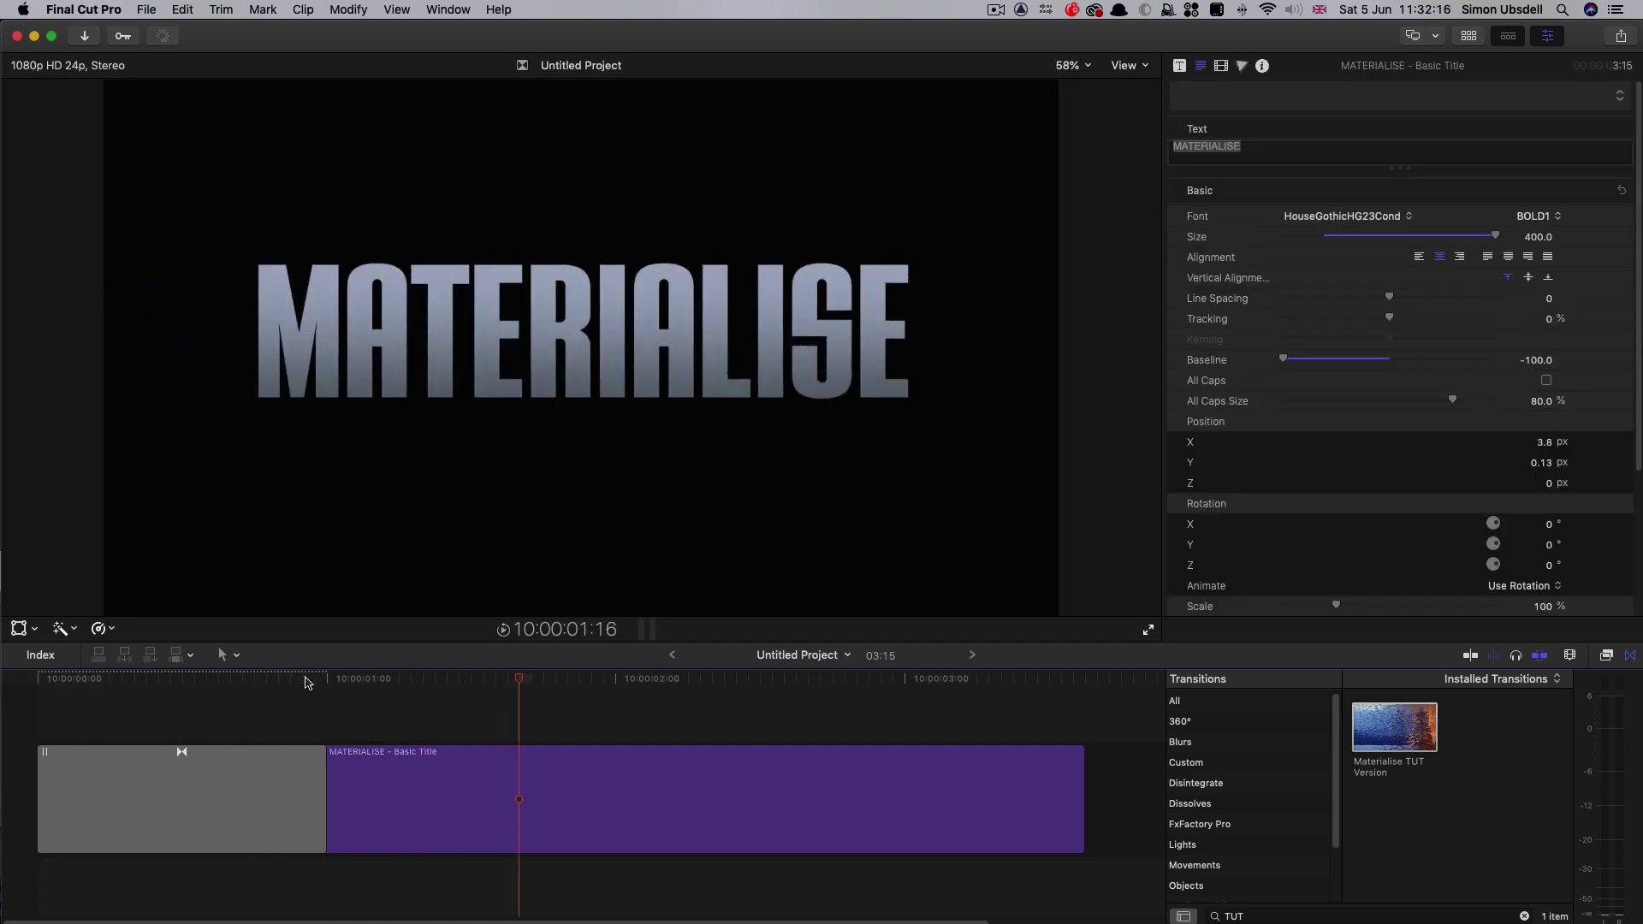
{"action": "left_click_drag", "start_coordinate": [261, 677], "coordinate": [248, 677]}
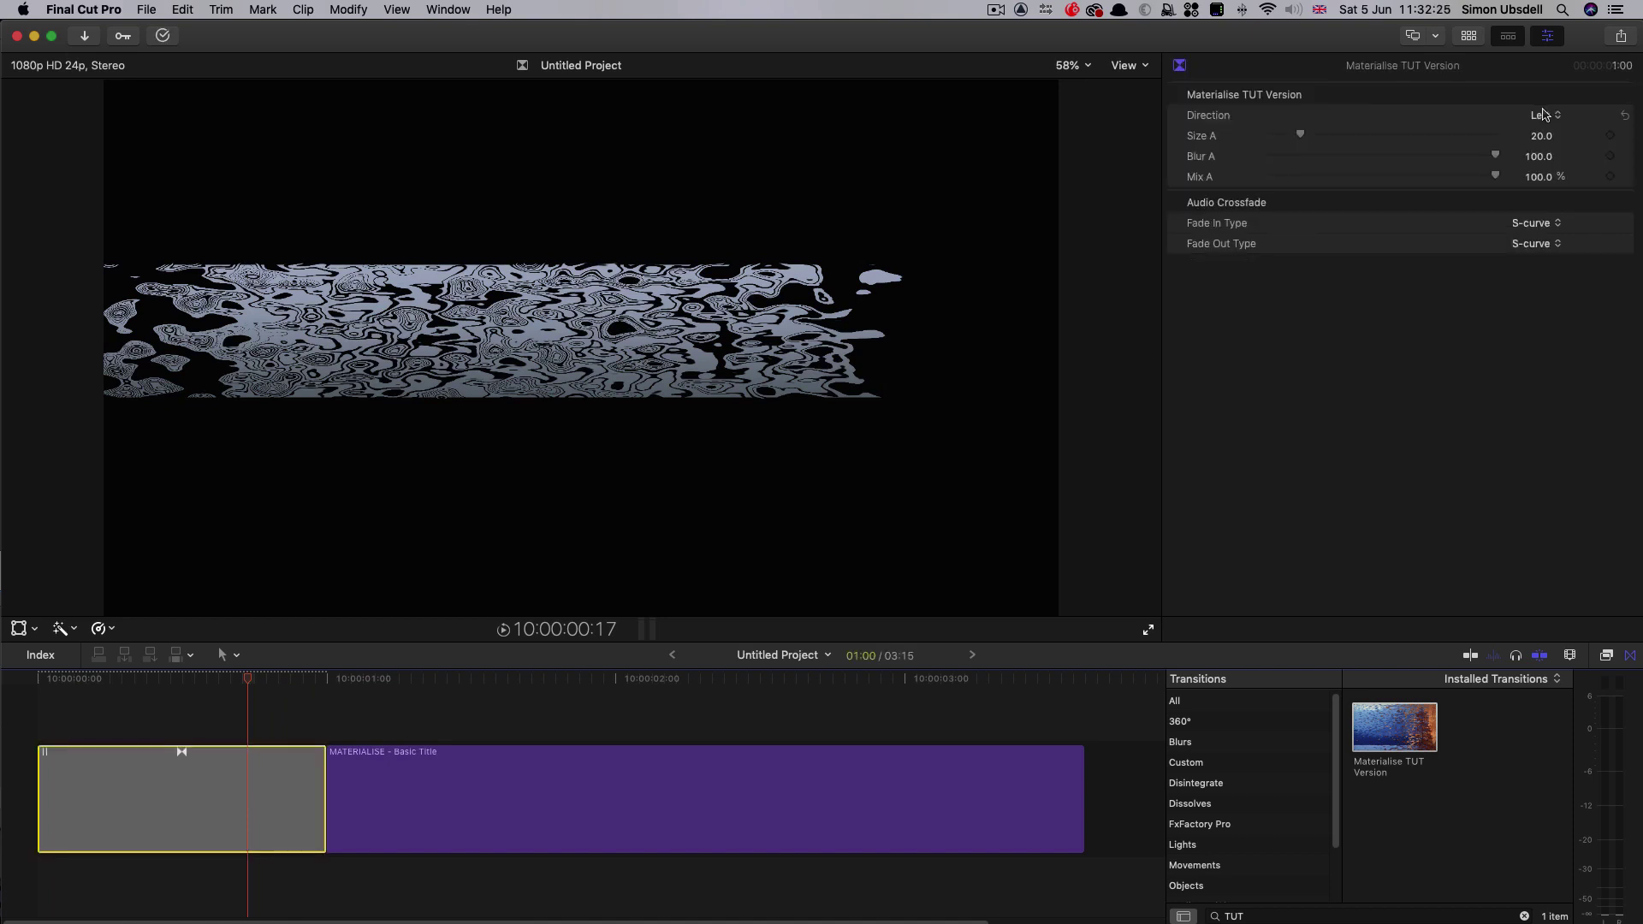
- Set the transition's Direction to Right and check the frame under the playhead
{"action": "left_click", "coordinate": [1542, 115]}
{"action": "left_click", "coordinate": [1545, 133]}
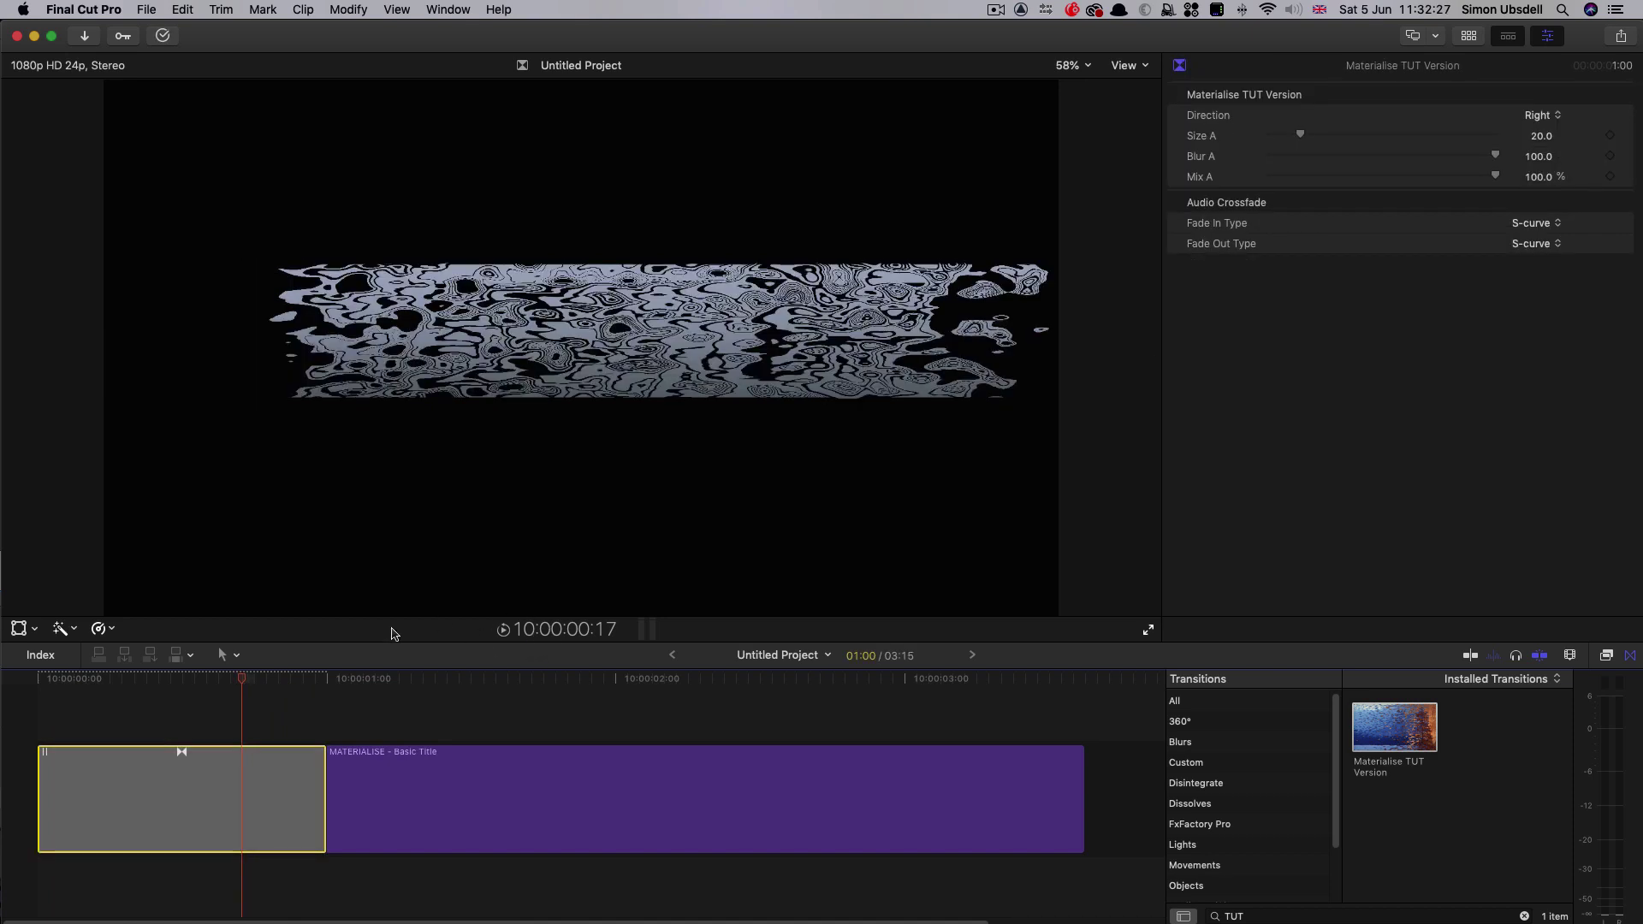
{"action": "left_click", "coordinate": [242, 680]}
{"action": "mouse_move", "coordinate": [243, 680]}
{"action": "left_mouse_down"}
{"action": "mouse_move", "coordinate": [133, 680]}
{"action": "mouse_move", "coordinate": [240, 681]}
{"action": "left_mouse_up"}
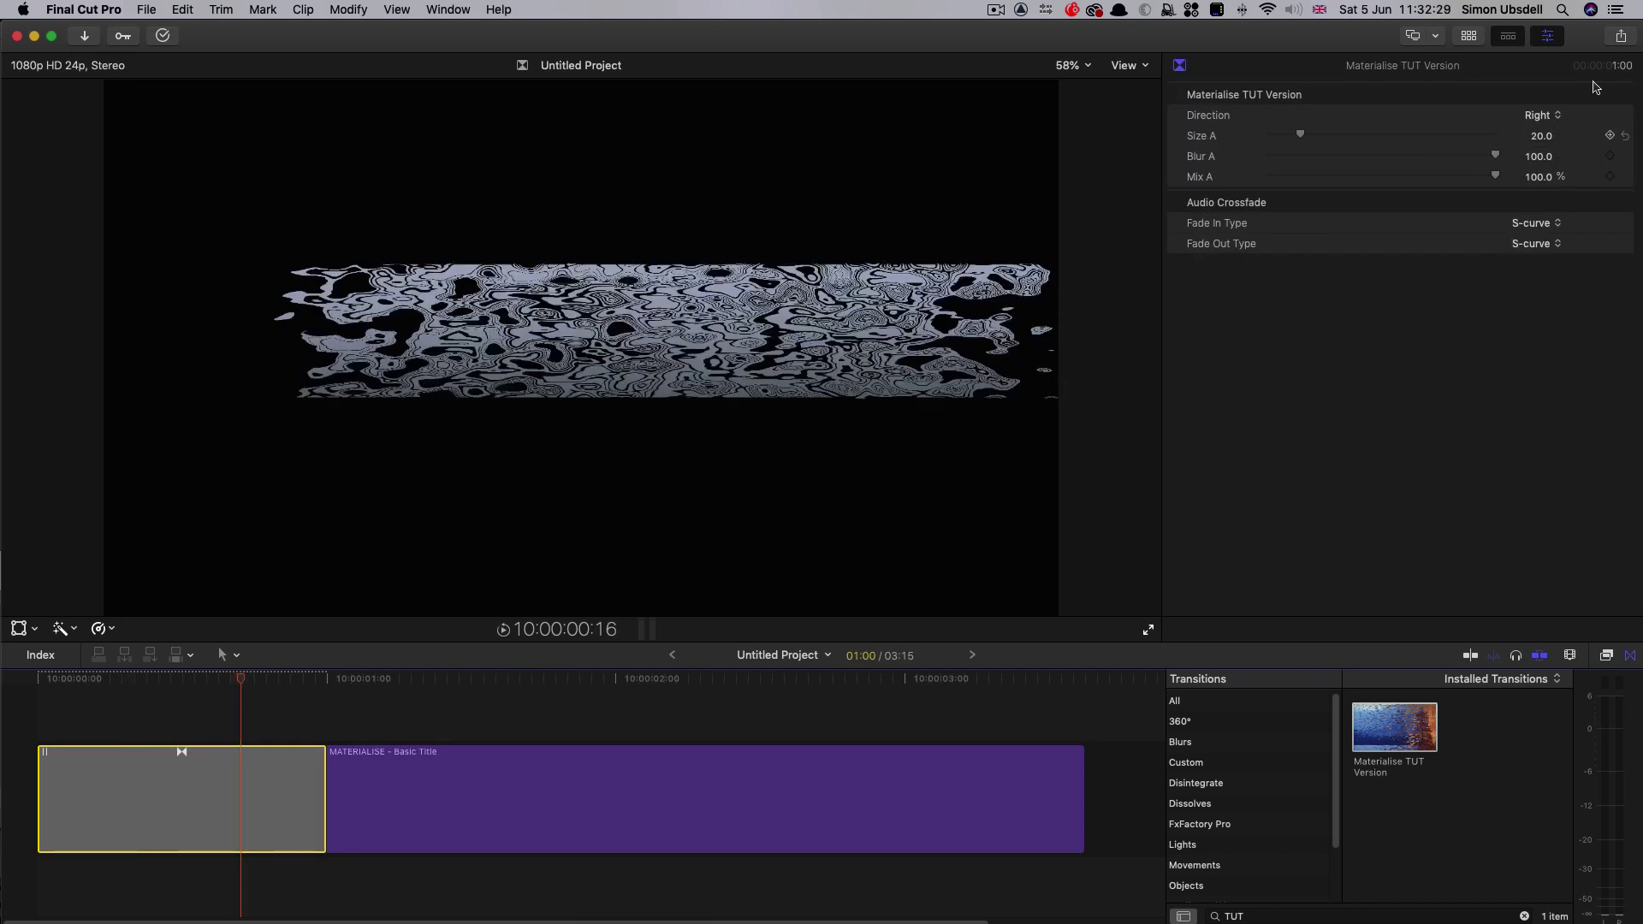
- Set the transition's Direction to Up and preview the title's movement
{"action": "left_click", "coordinate": [1540, 115]}
{"action": "left_click", "coordinate": [1540, 132]}
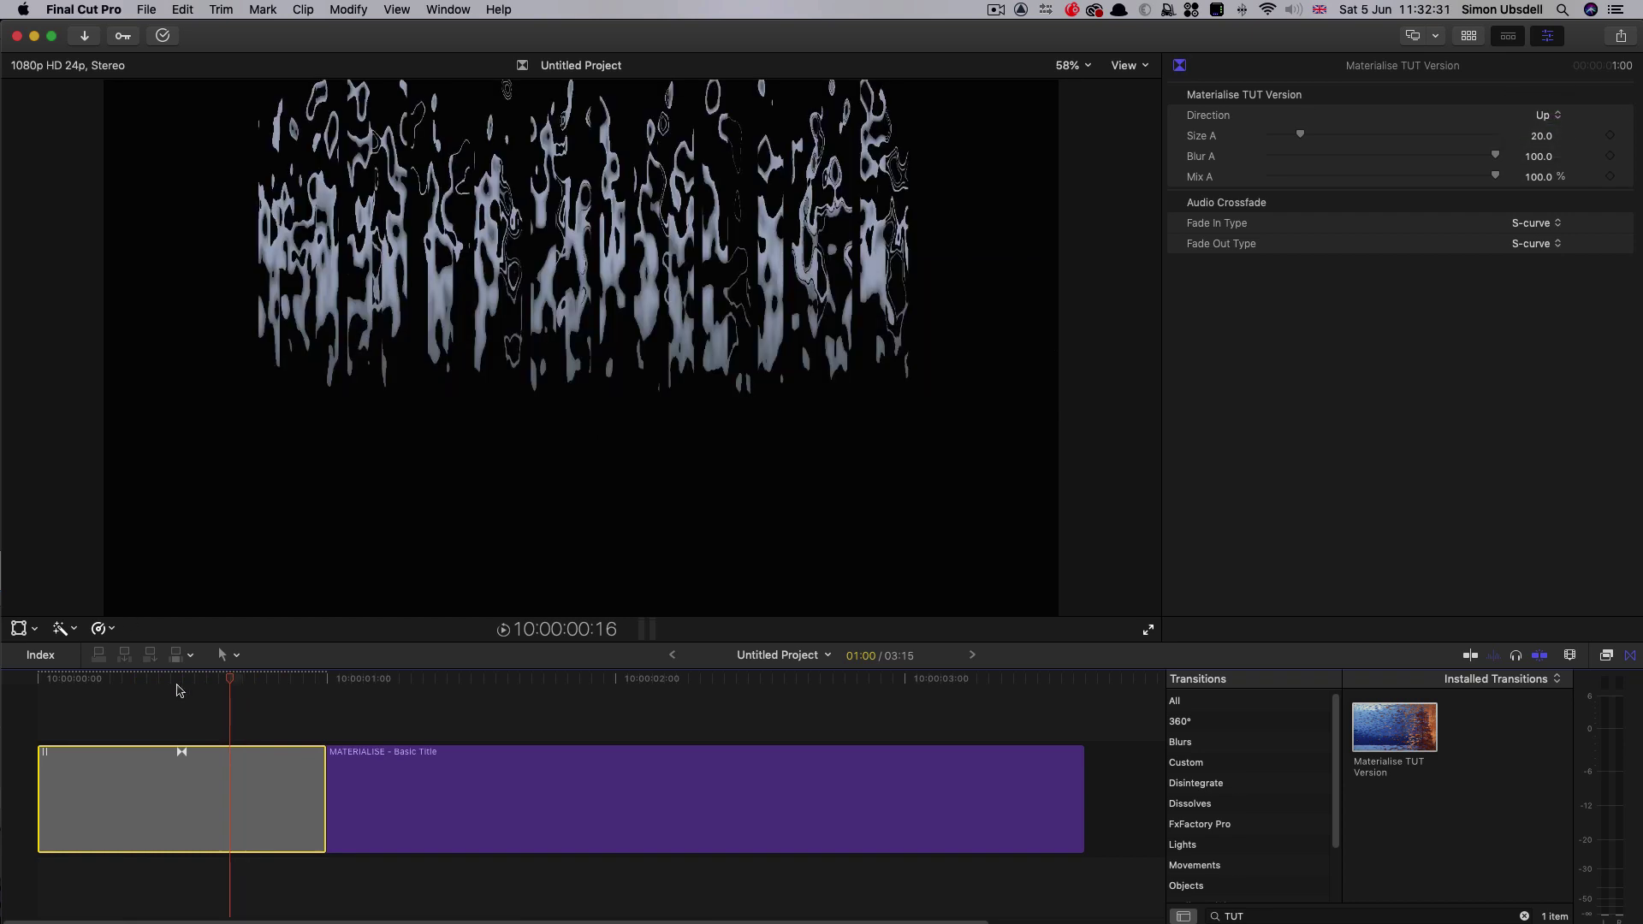
{"action": "left_click_drag", "start_coordinate": [238, 681], "coordinate": [89, 680]}
{"action": "key", "text": "space"}
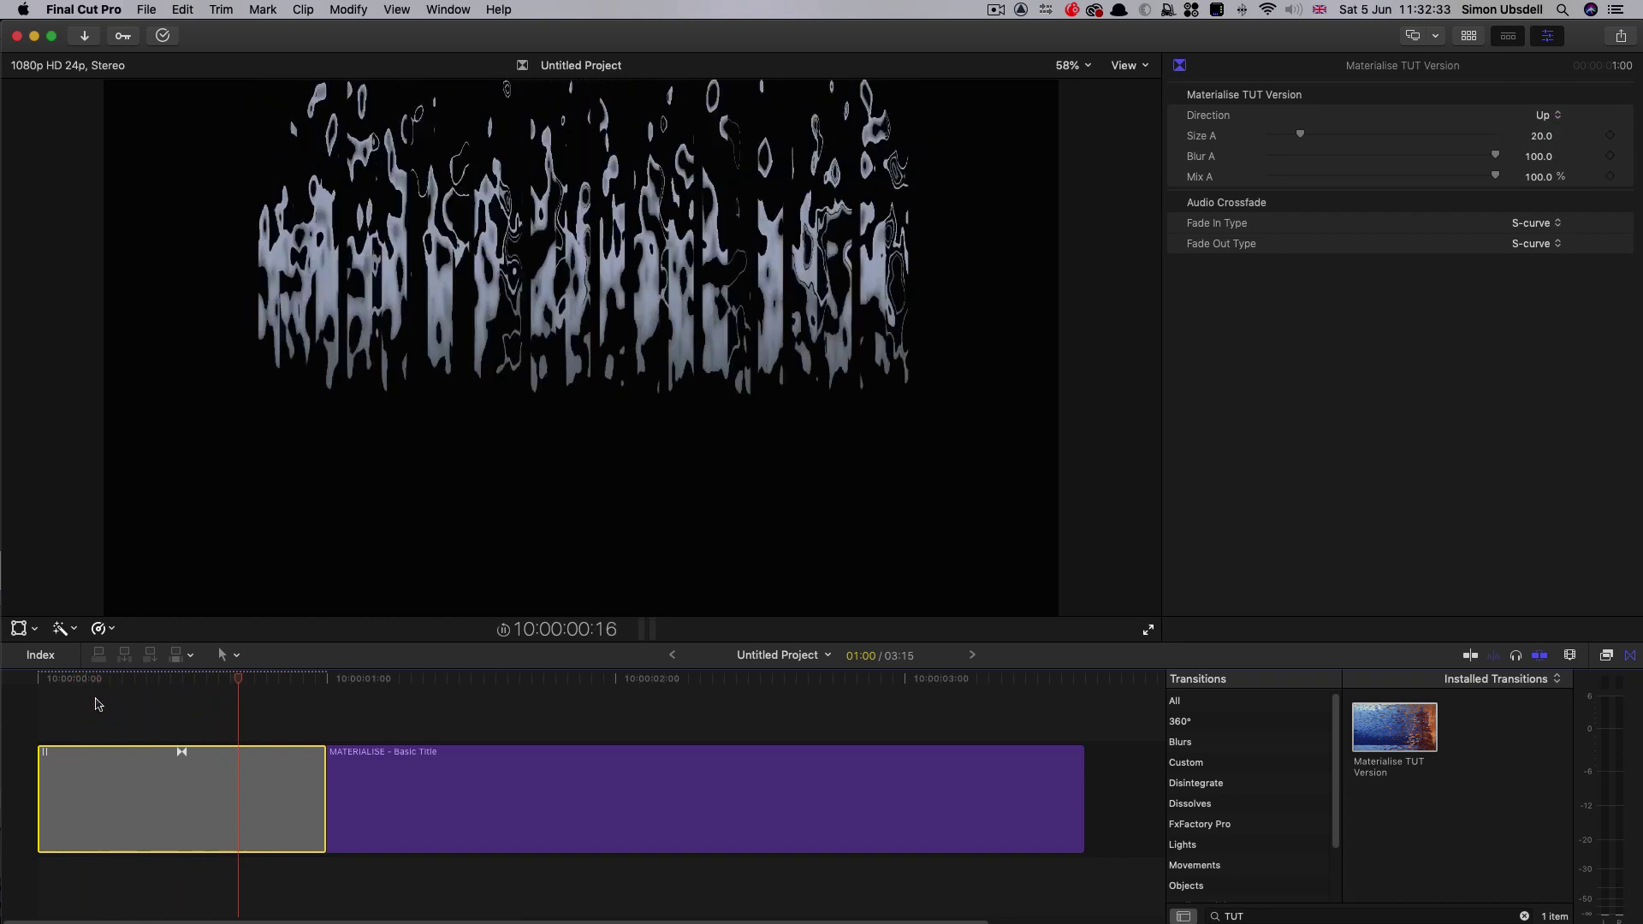
{"action": "left_click_drag", "start_coordinate": [279, 703], "coordinate": [389, 716]}
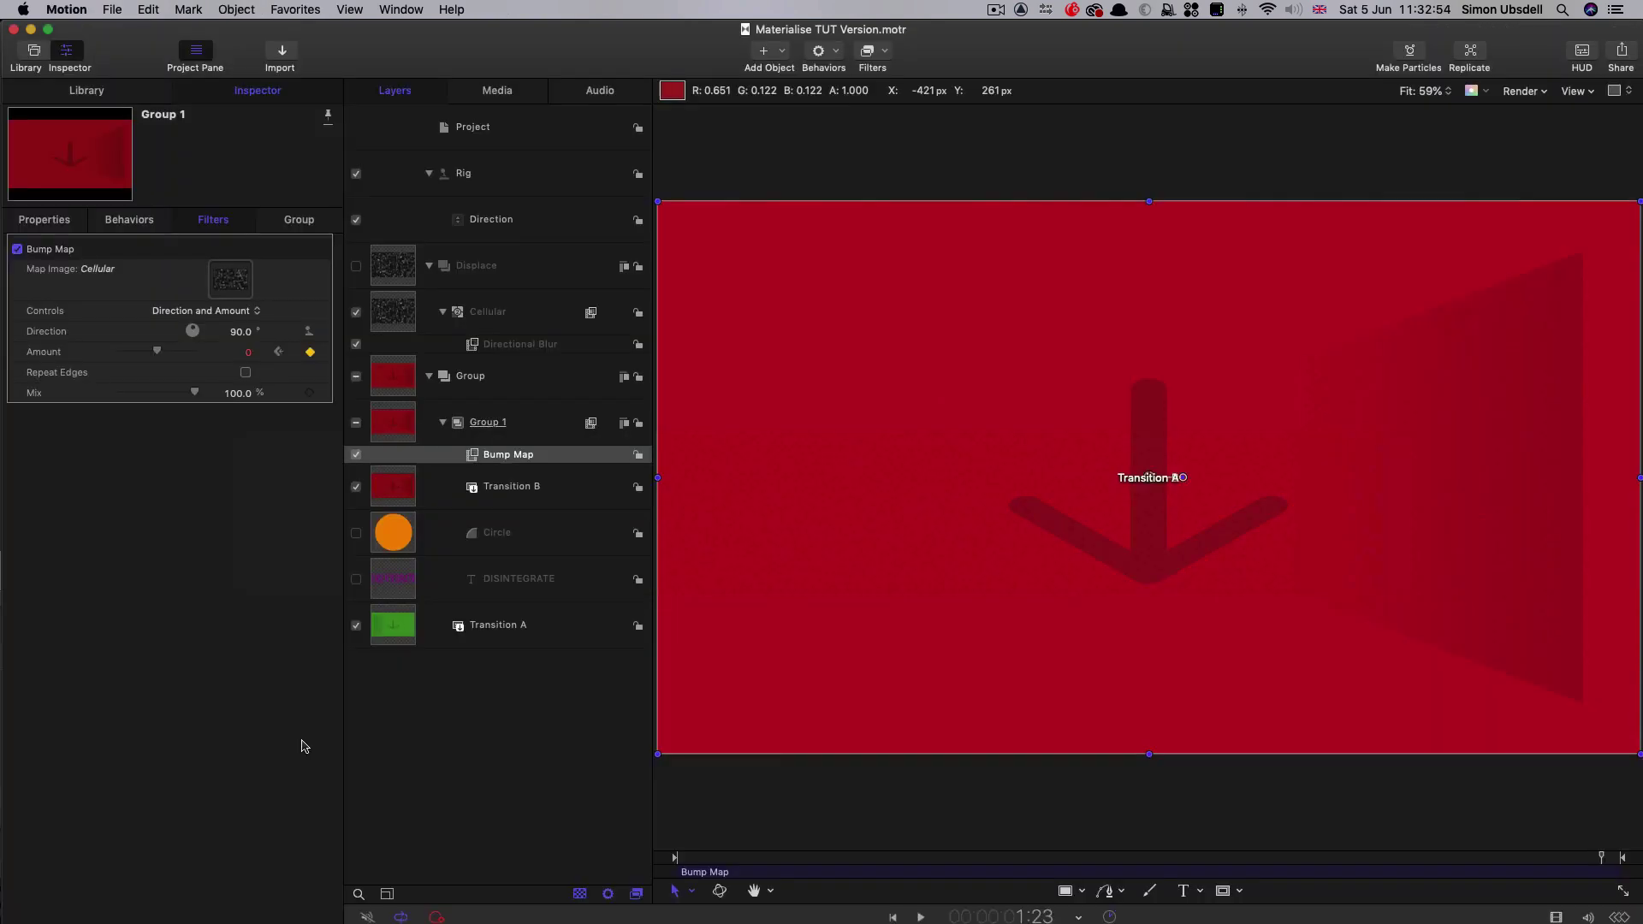
- Switch to Motion and rename the Direction widget's Up option to Down
{"action": "left_click", "coordinate": [522, 222]}
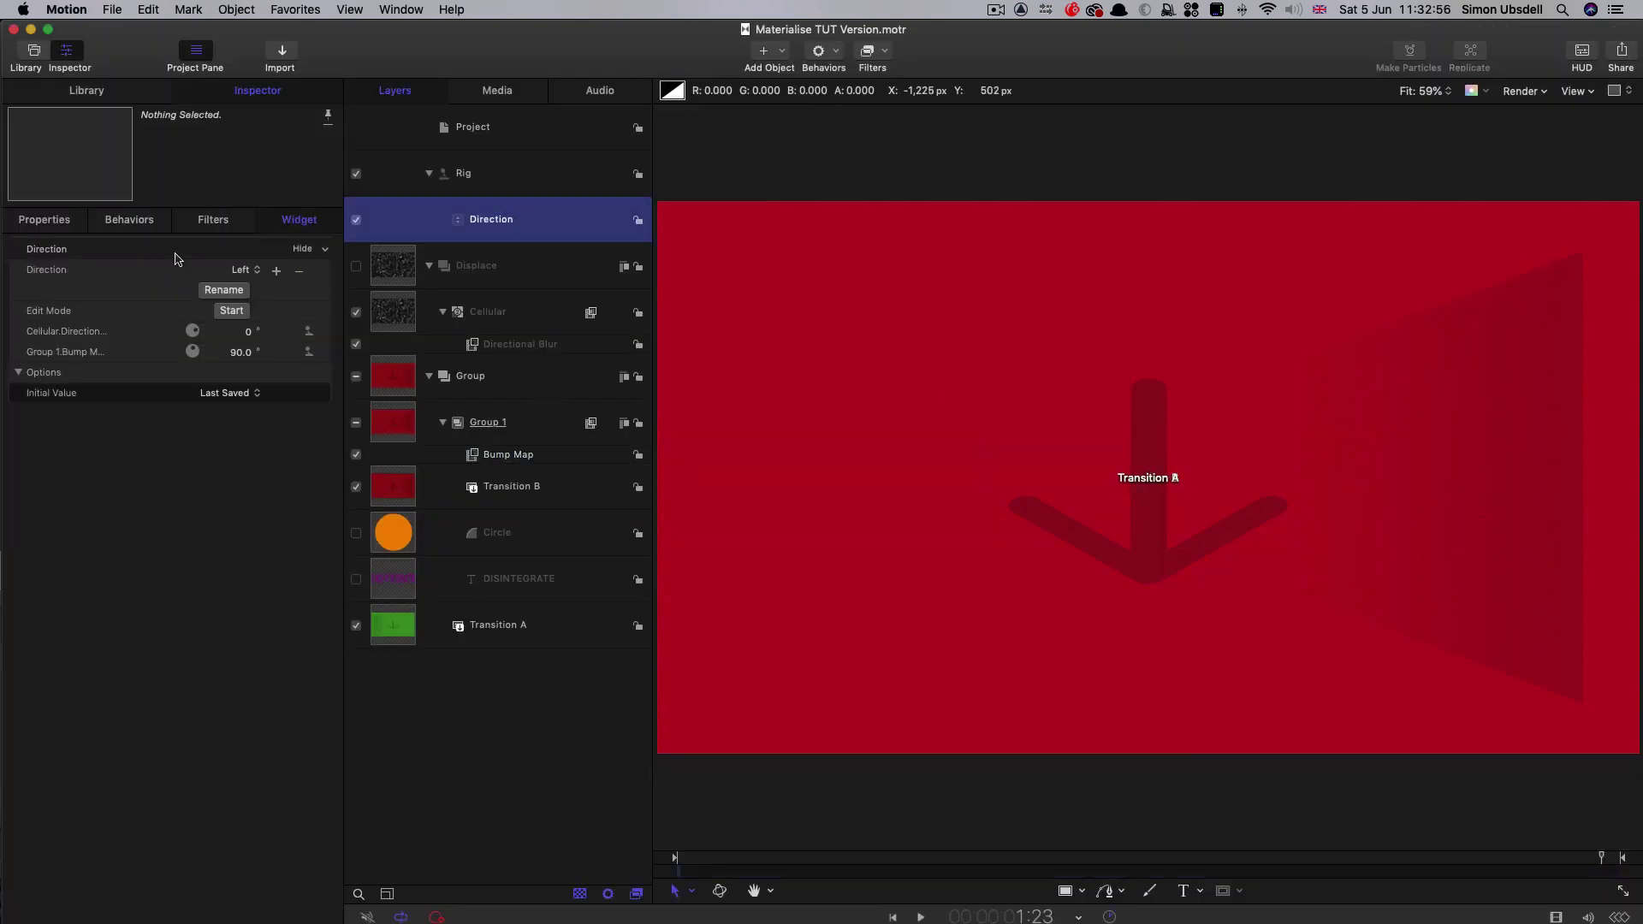
{"action": "left_click", "coordinate": [244, 270]}
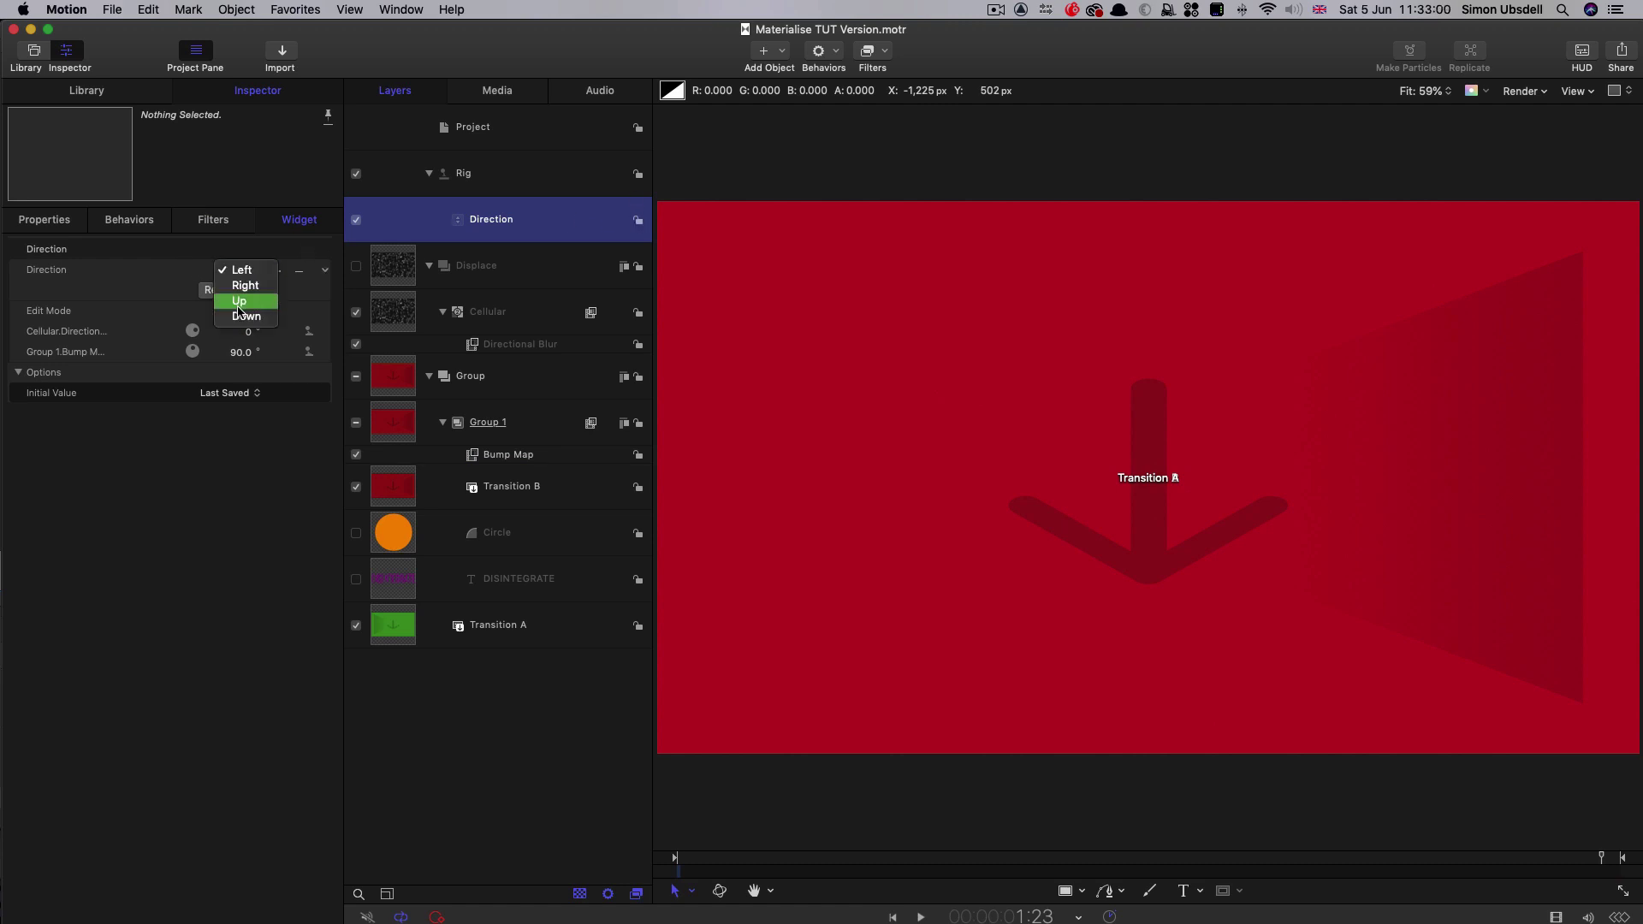
{"action": "left_click", "coordinate": [247, 315]}
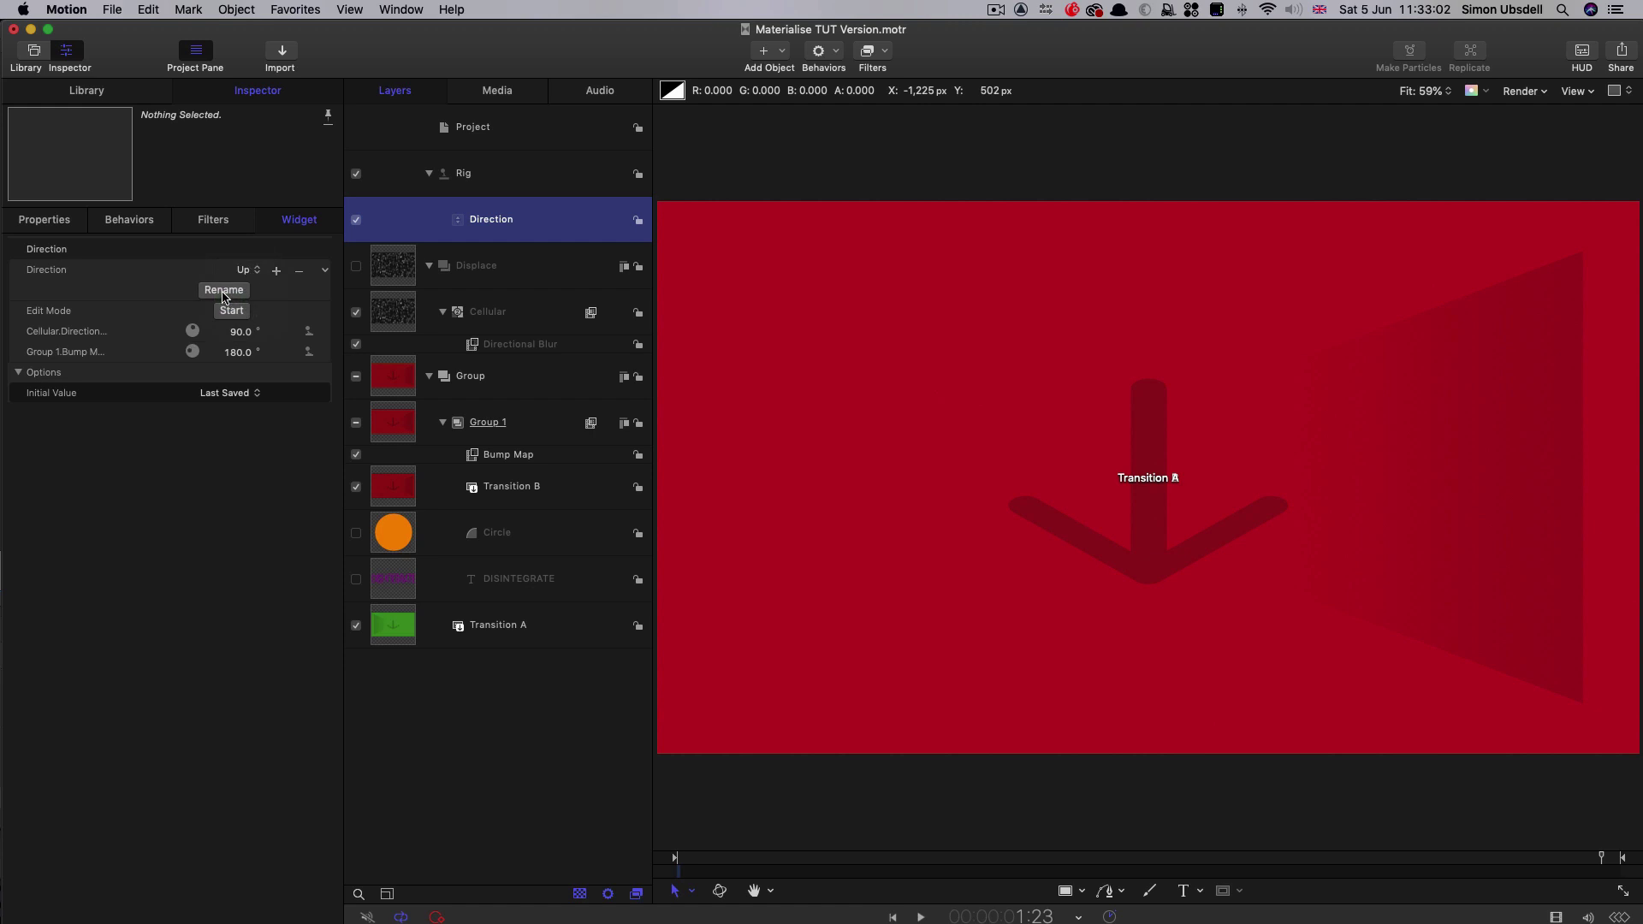
{"action": "left_click", "coordinate": [223, 290]}
{"action": "key", "text": "Return"}
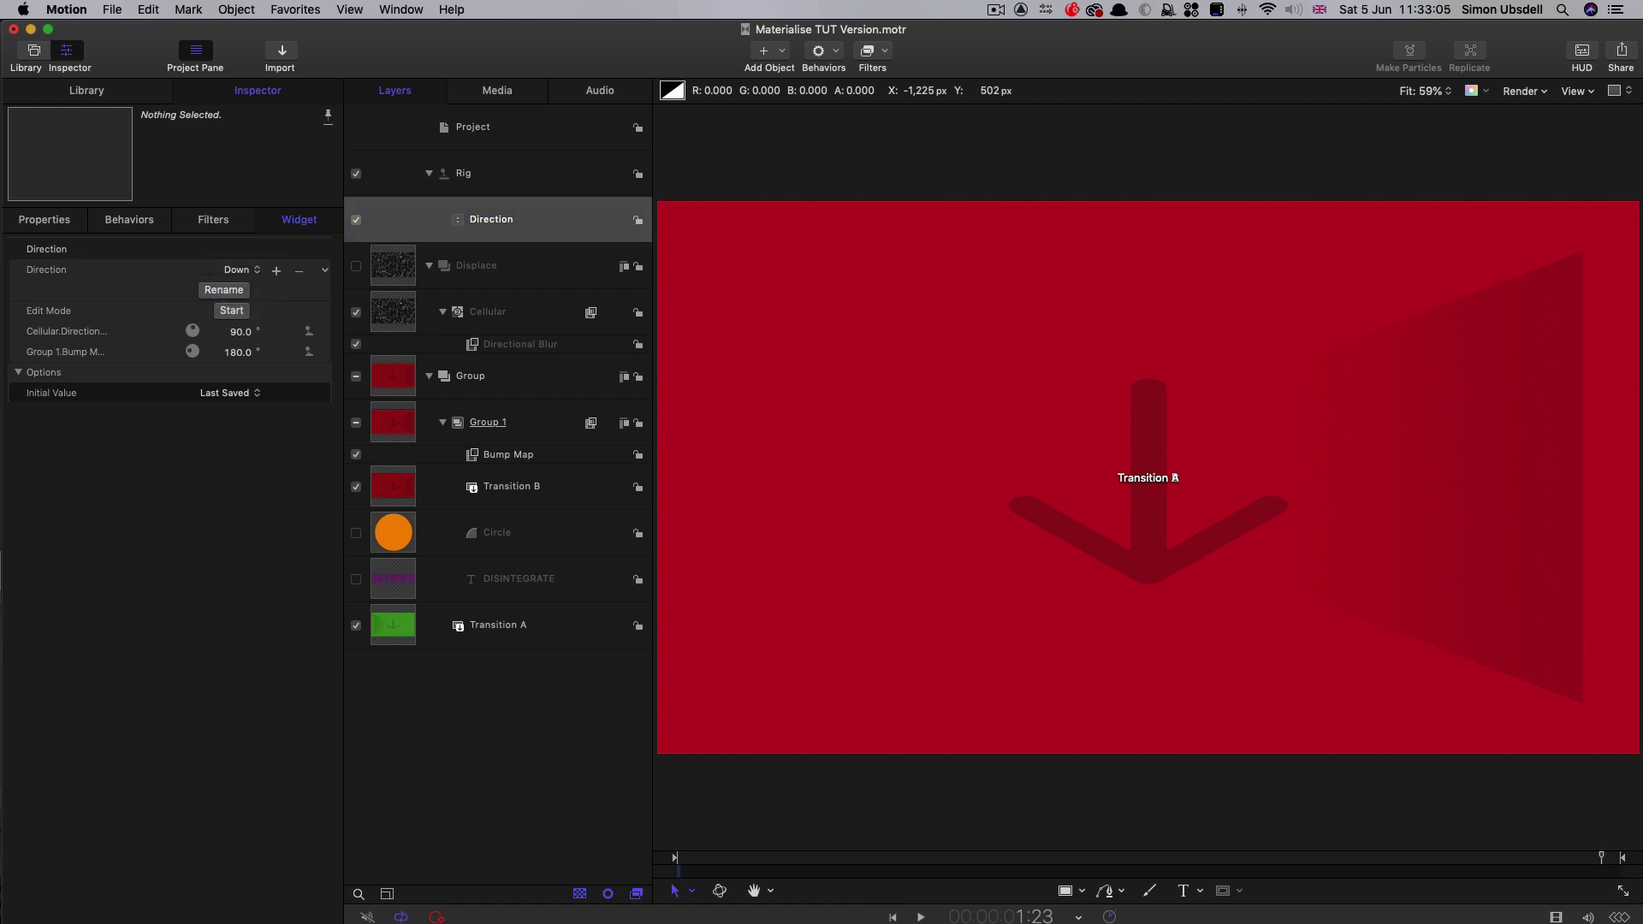
- Rename the Direction widget's original Down option, with the 0° Bump Map direction, to Up
{"action": "left_click", "coordinate": [234, 267]}
{"action": "left_click", "coordinate": [229, 288]}
{"action": "left_click", "coordinate": [225, 291]}
{"action": "type", "text": "Up"}
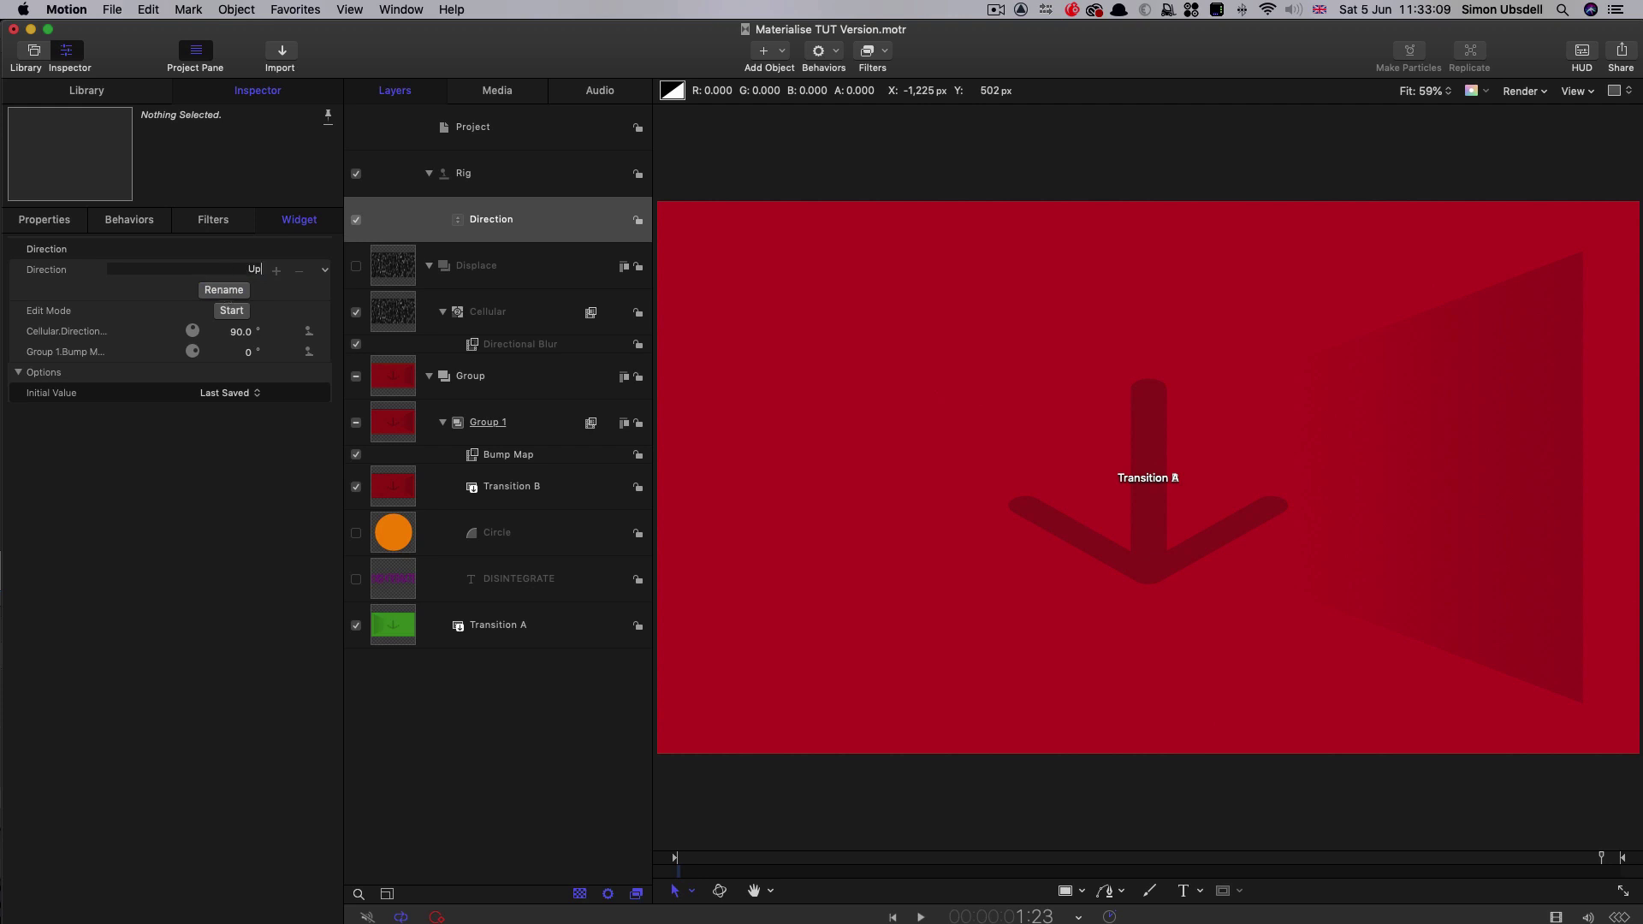
{"action": "key", "text": "Return"}
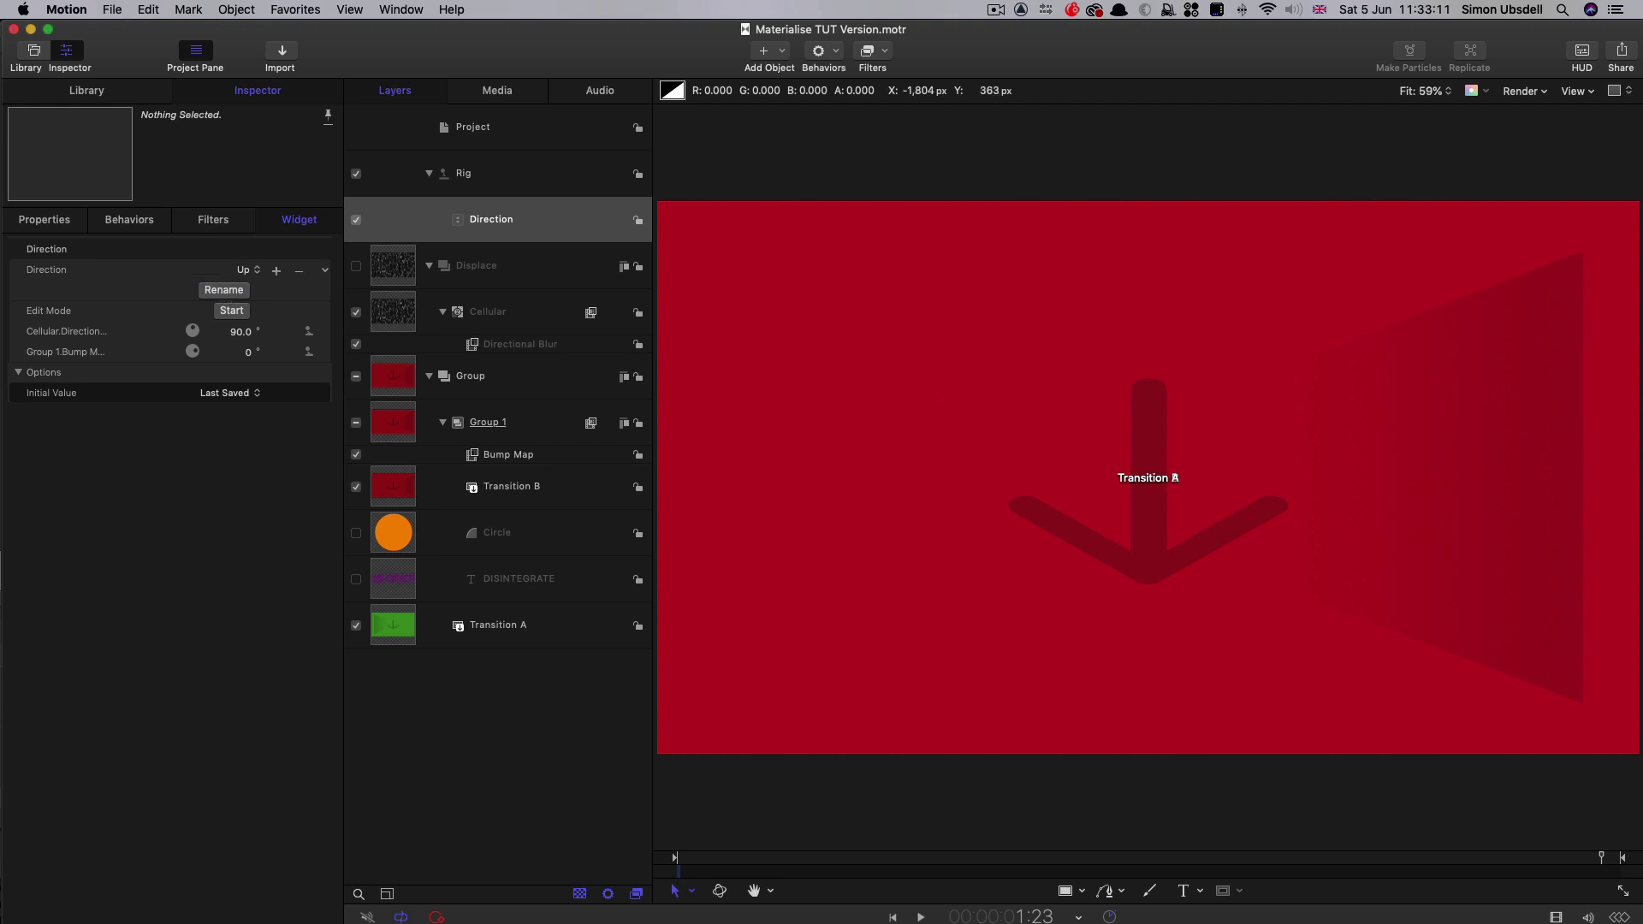
- Show the Bump Map's Amount curve in the Keyframe Editor and apply Ease In to its last keyframe
{"action": "left_click", "coordinate": [473, 457]}
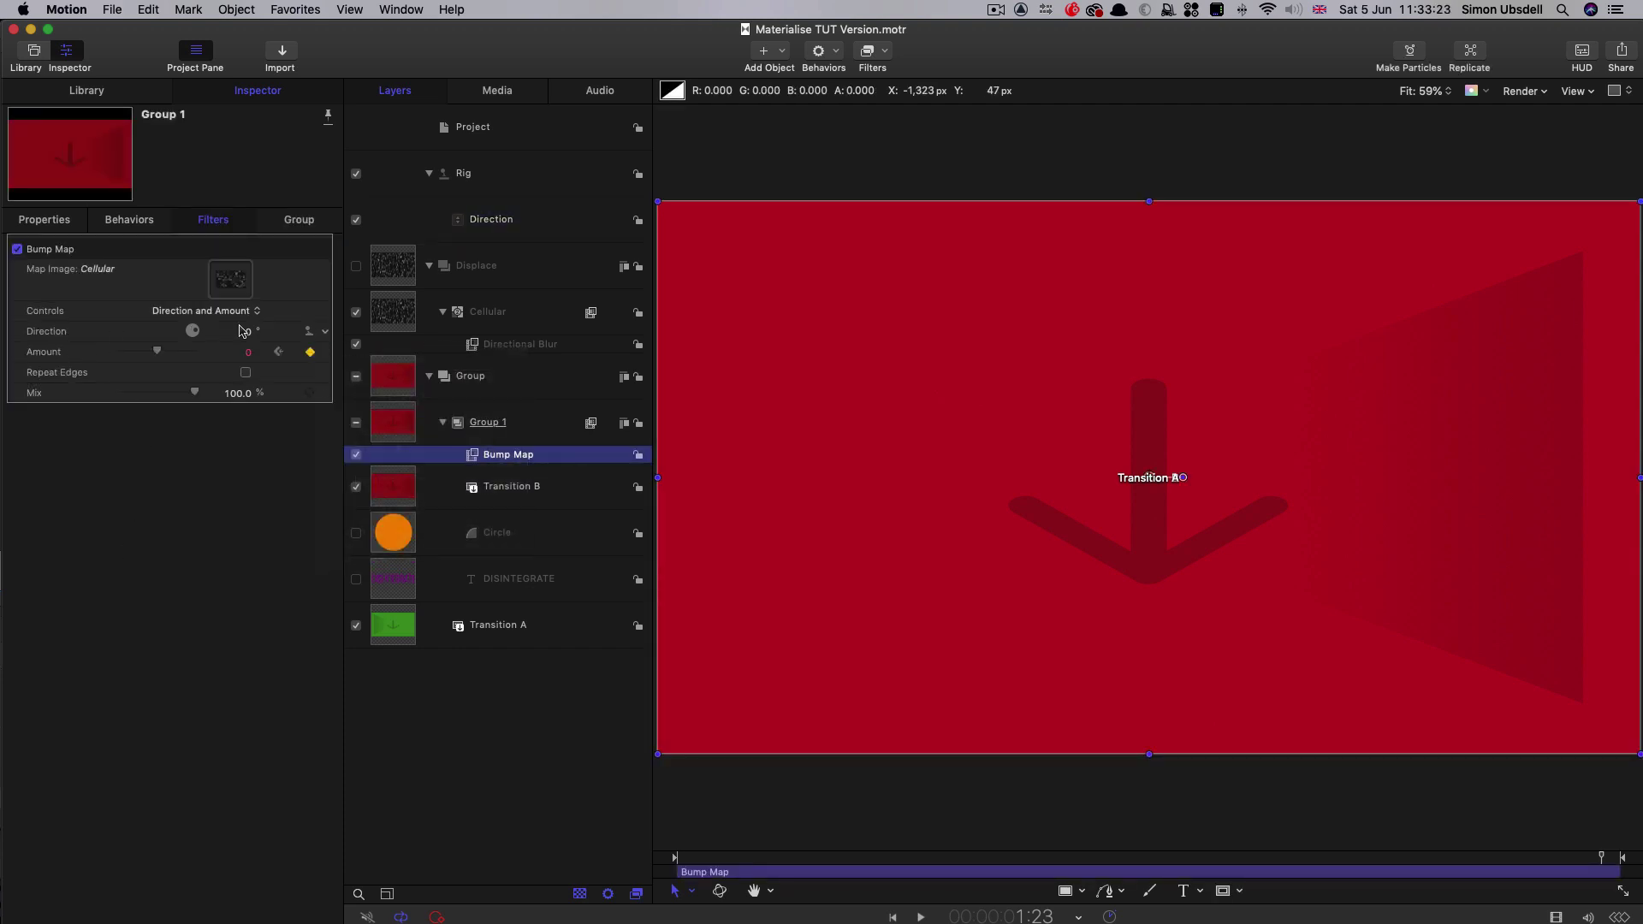
{"action": "left_click", "coordinate": [328, 352]}
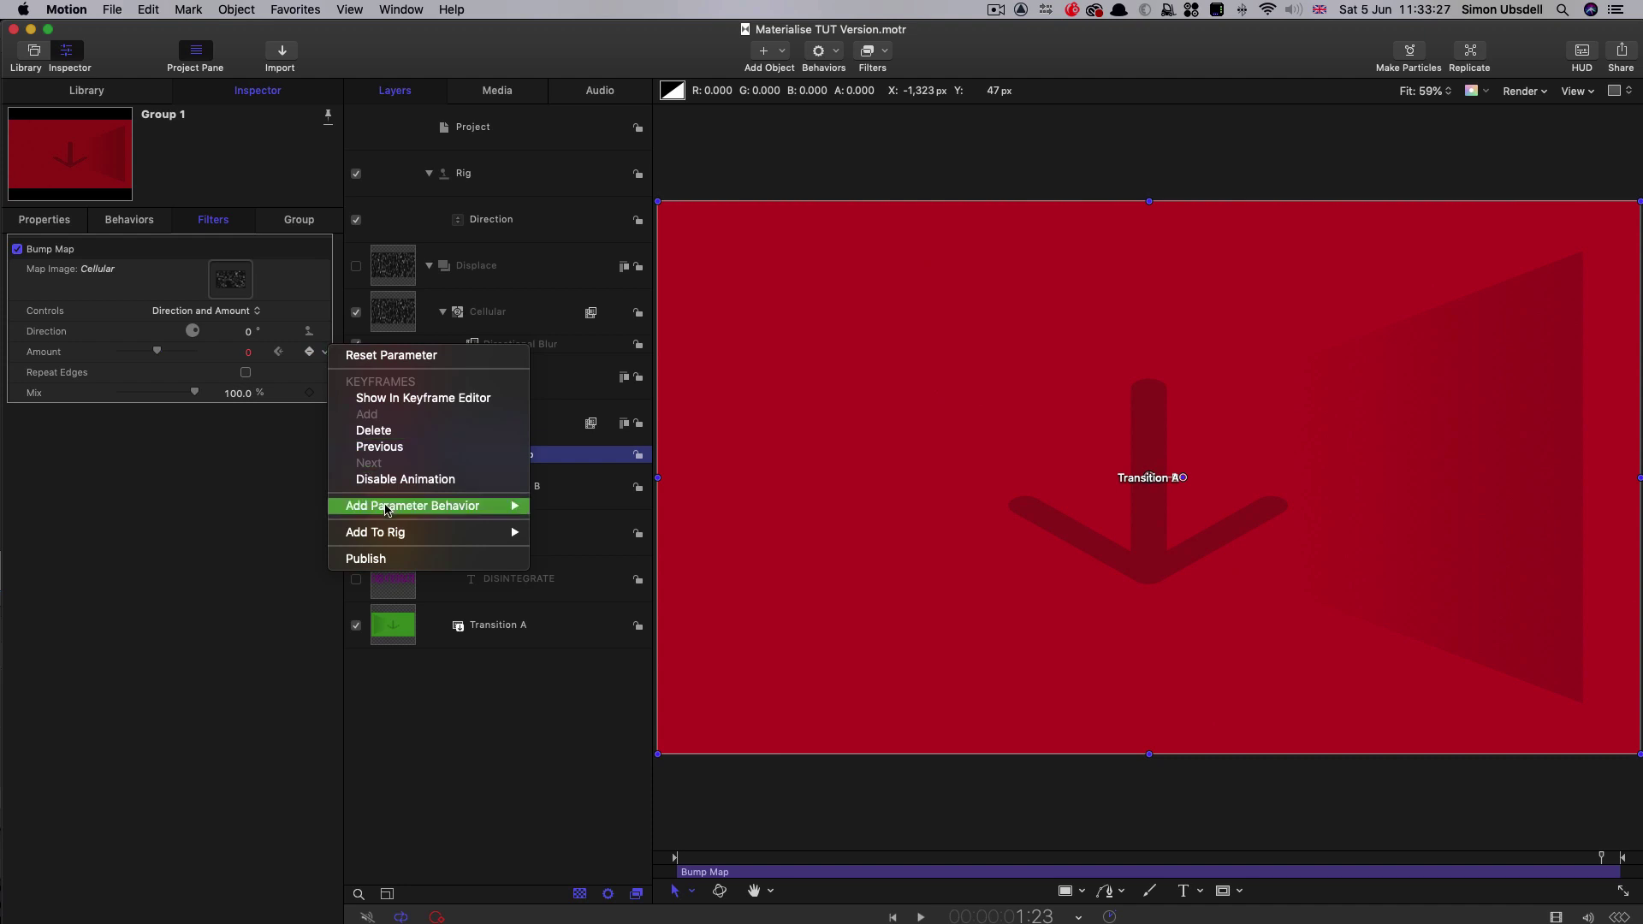
{"action": "left_click", "coordinate": [405, 399]}
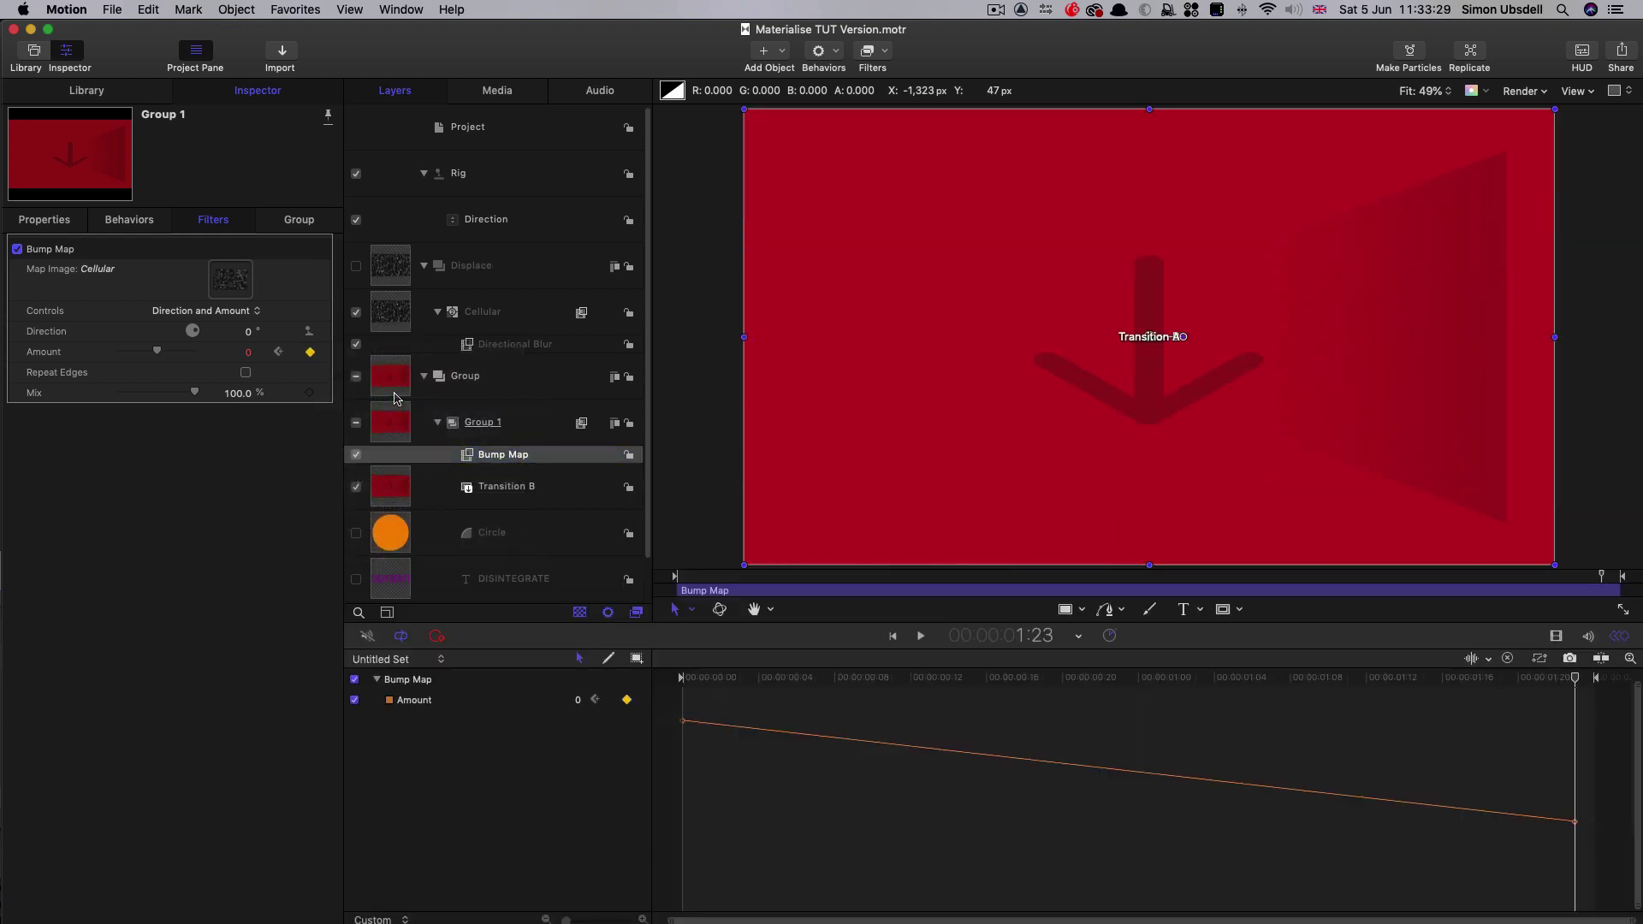
{"action": "left_click_drag", "start_coordinate": [1527, 761], "coordinate": [1589, 857]}
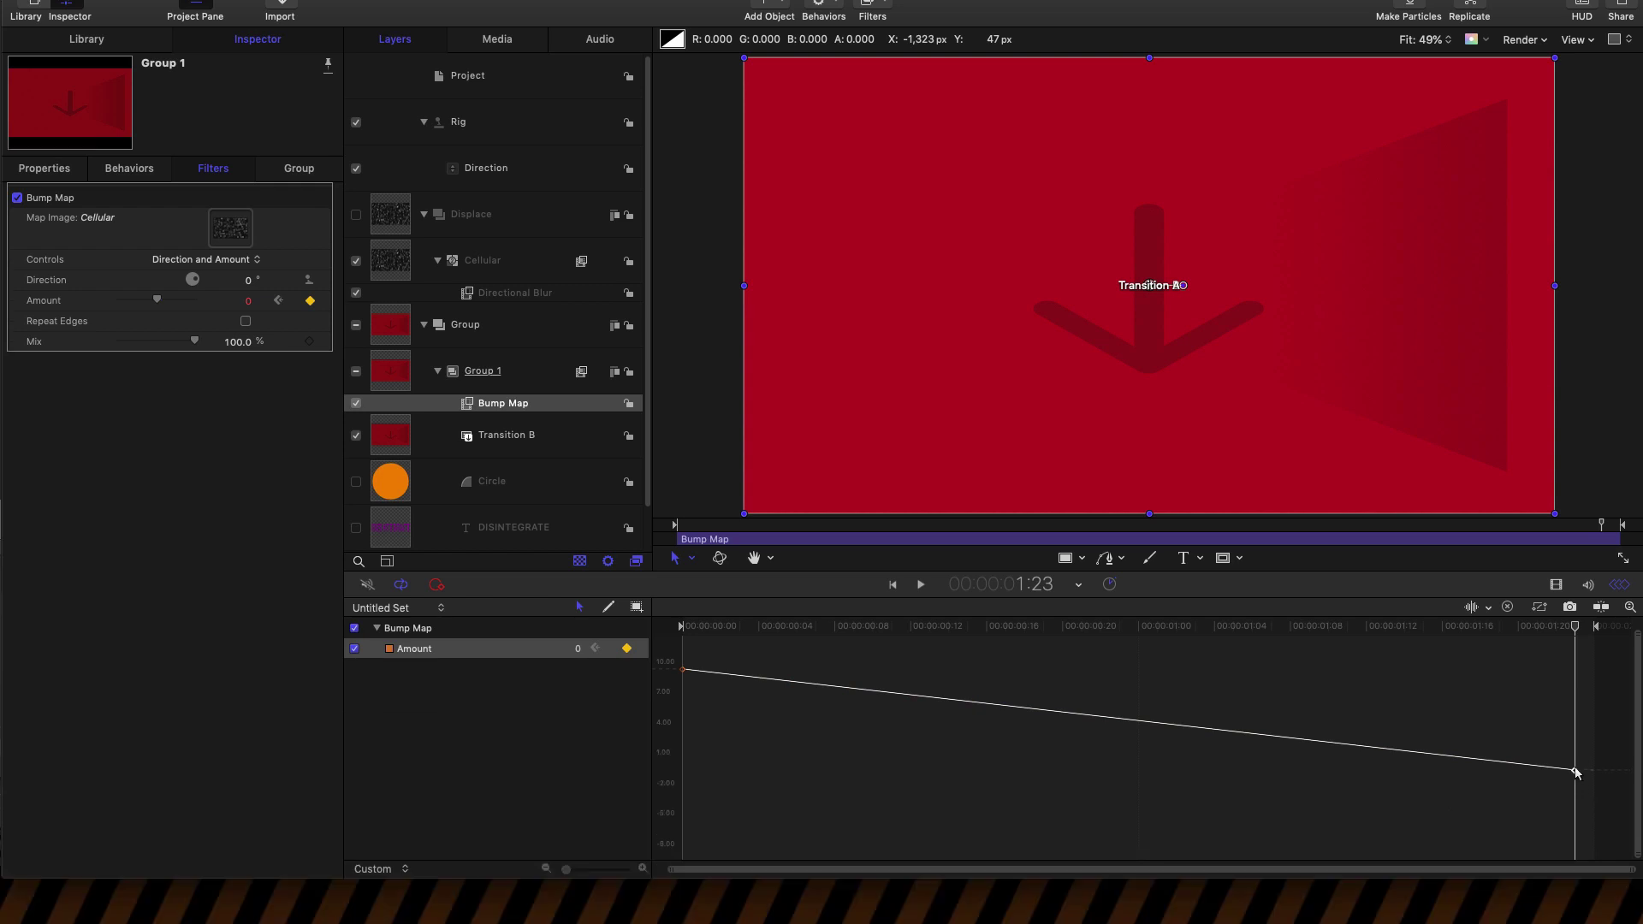
{"action": "right_click", "coordinate": [1576, 773]}
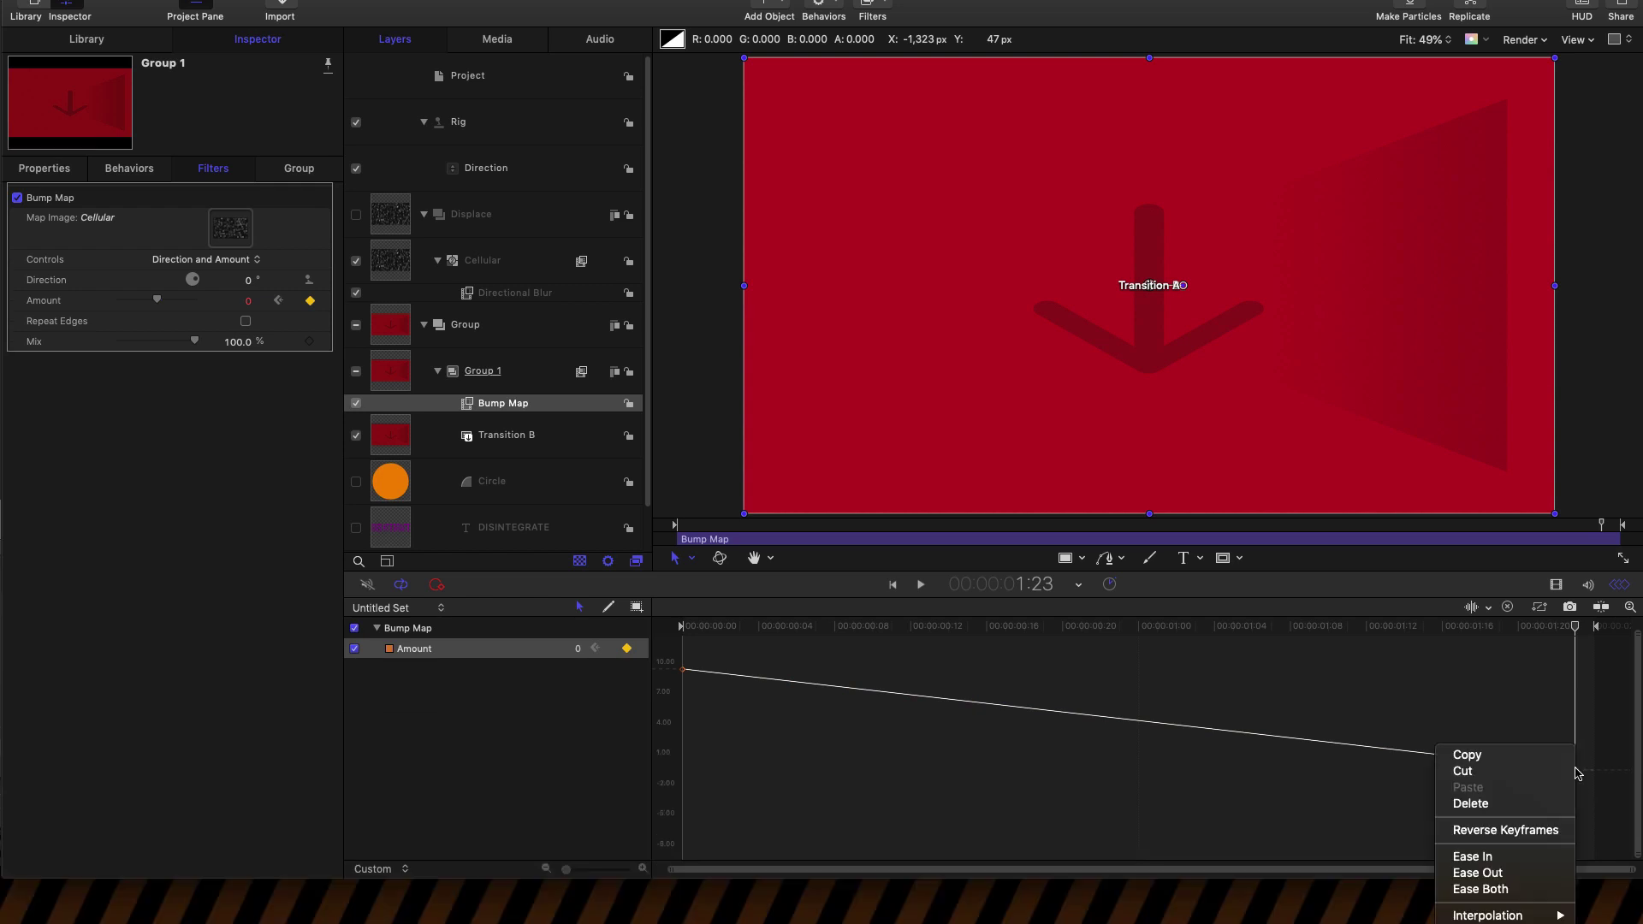
{"action": "left_click", "coordinate": [1519, 858]}
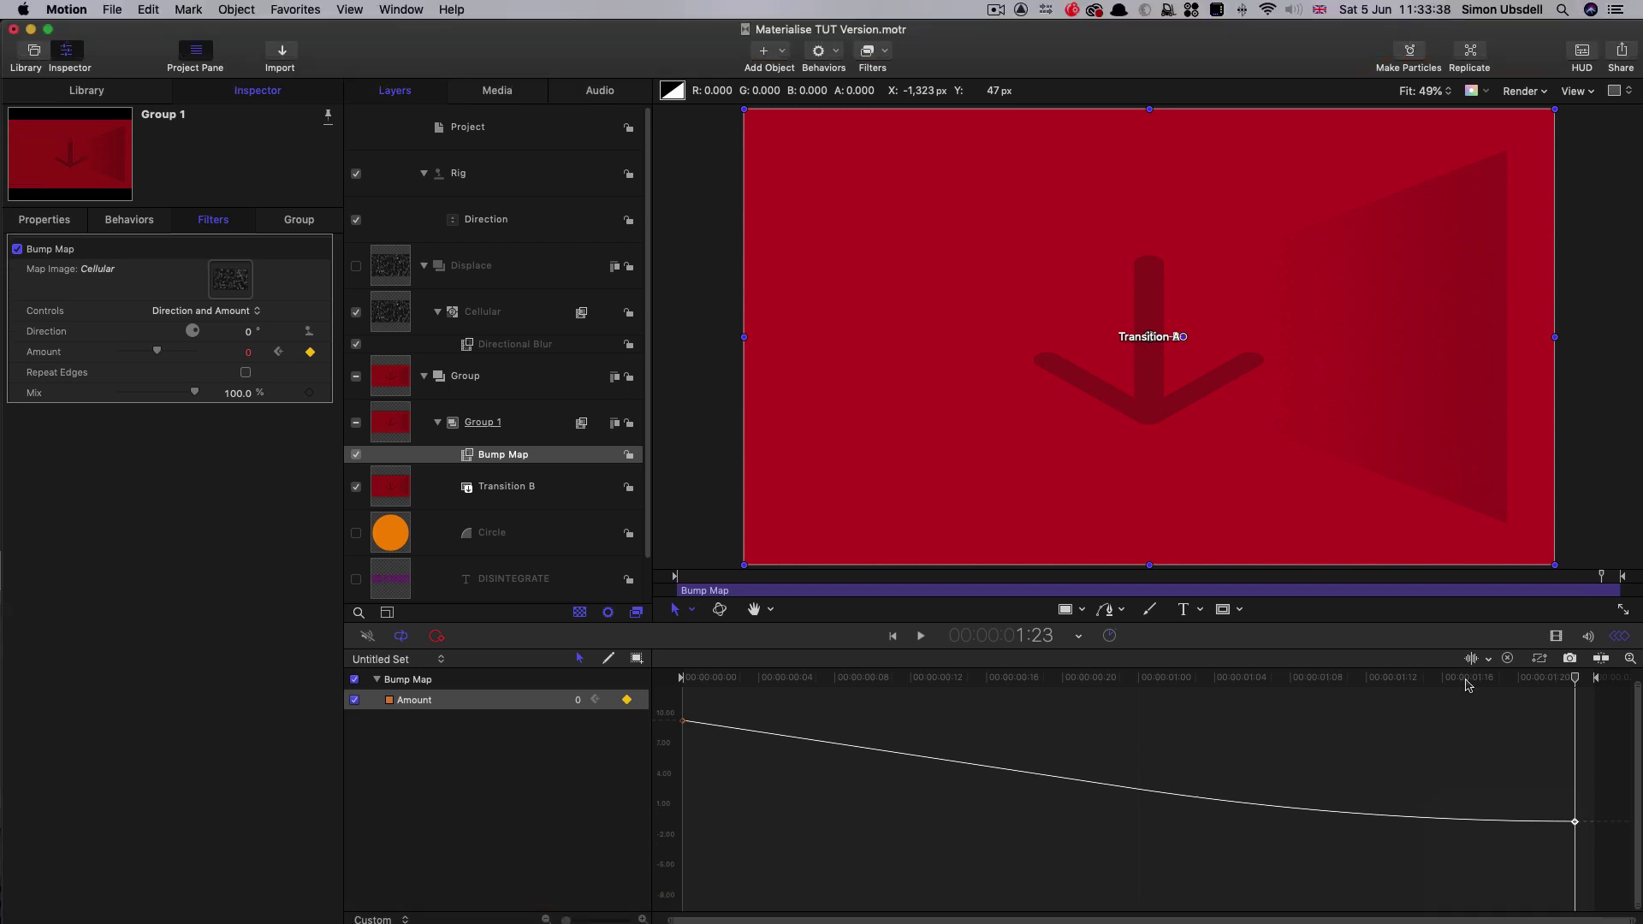
- Scrub through the animation to examine the eased transition, stopping at frame 18
{"action": "left_click_drag", "start_coordinate": [1464, 624], "coordinate": [1359, 654]}
{"action": "left_click_drag", "start_coordinate": [1360, 711], "coordinate": [1138, 714]}
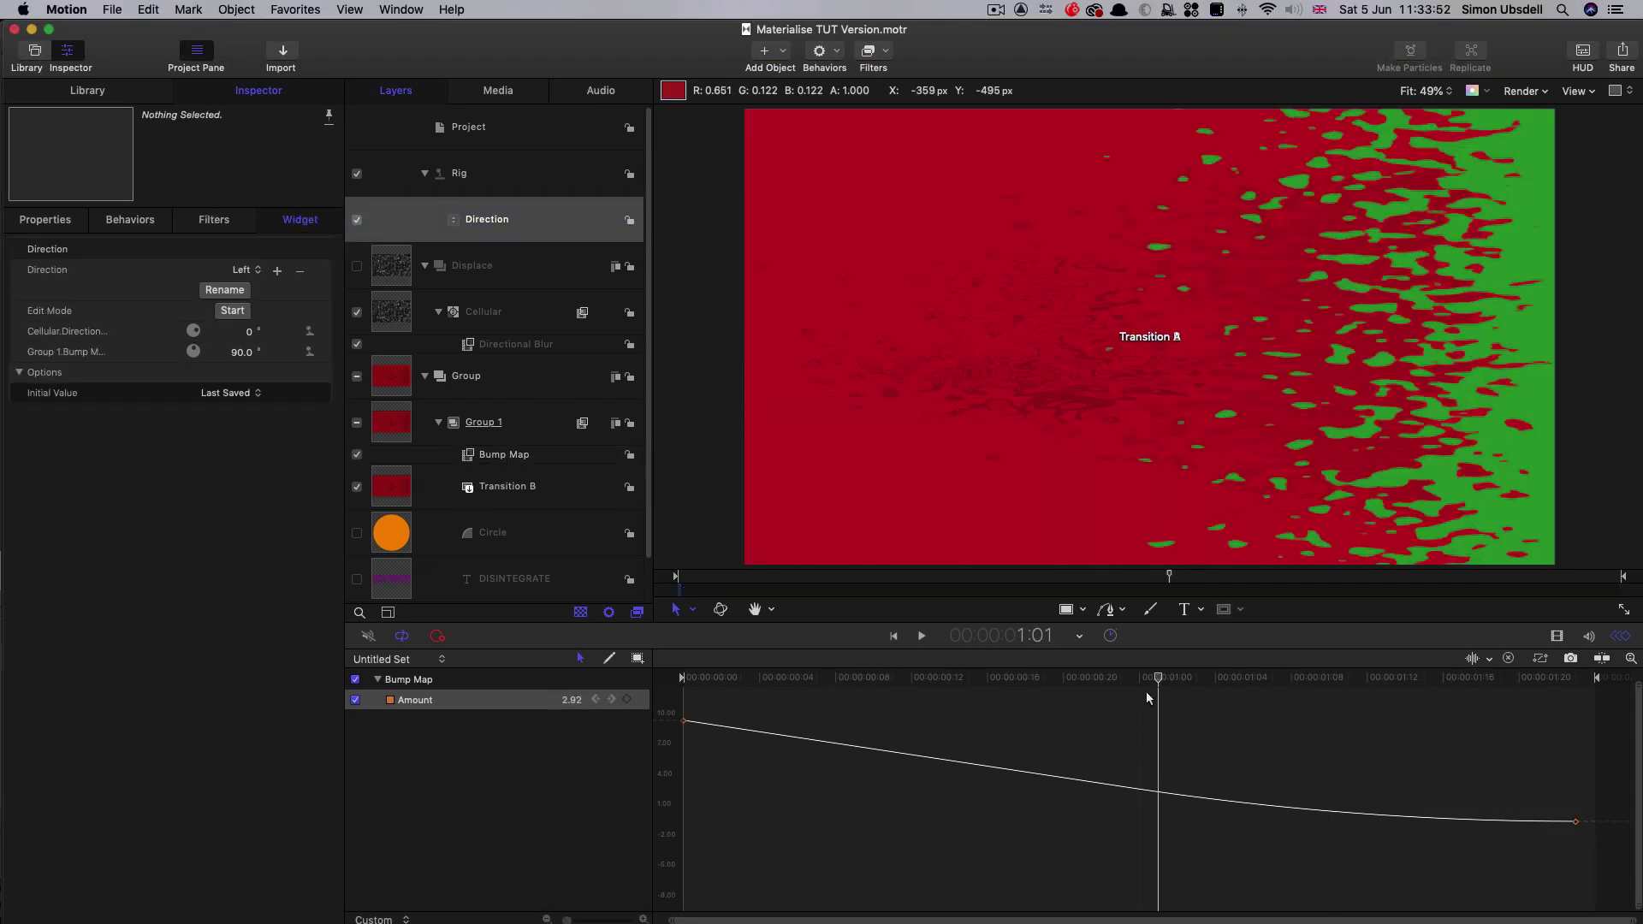
{"action": "left_click_drag", "start_coordinate": [1159, 708], "coordinate": [949, 715]}
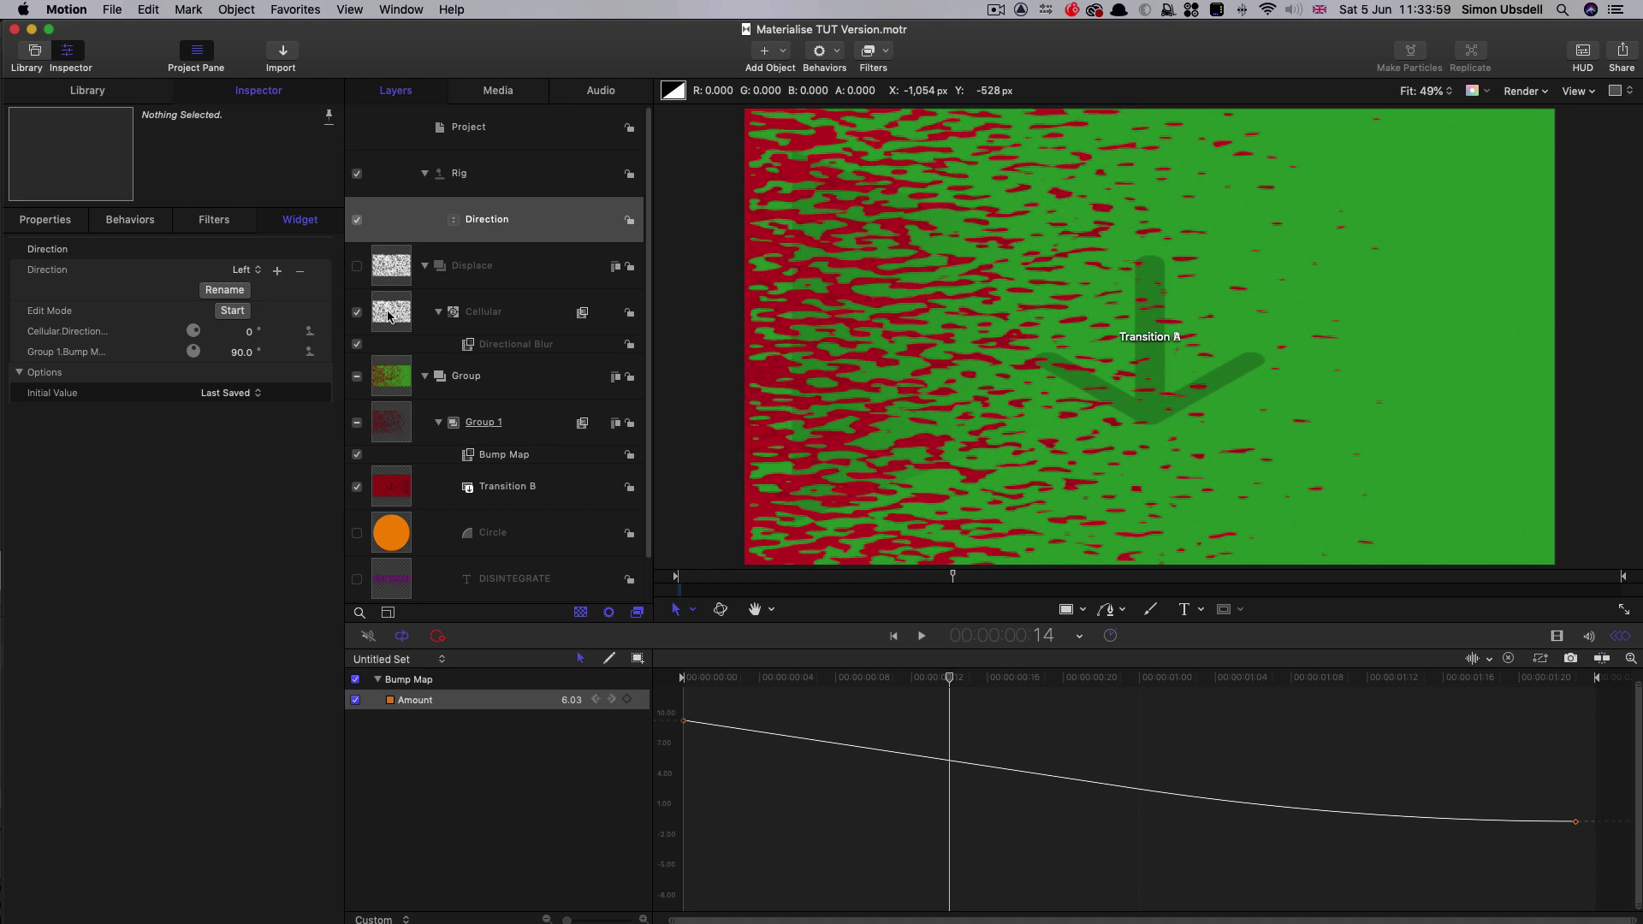
{"action": "left_click", "coordinate": [1005, 676]}
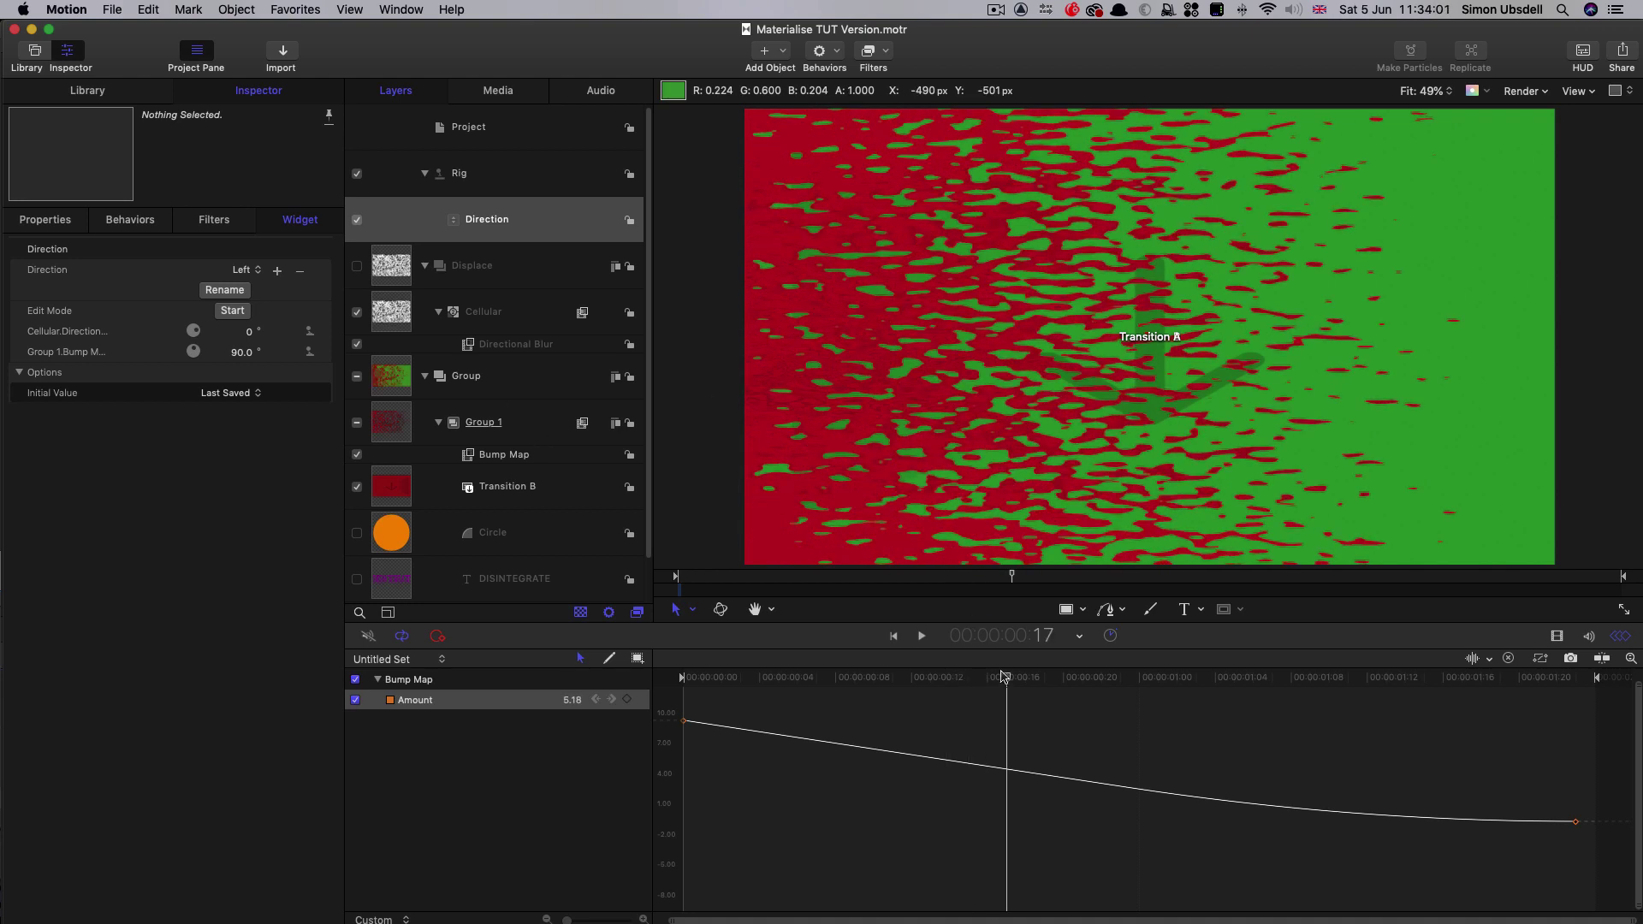
{"action": "left_click_drag", "start_coordinate": [1008, 680], "coordinate": [1030, 711]}
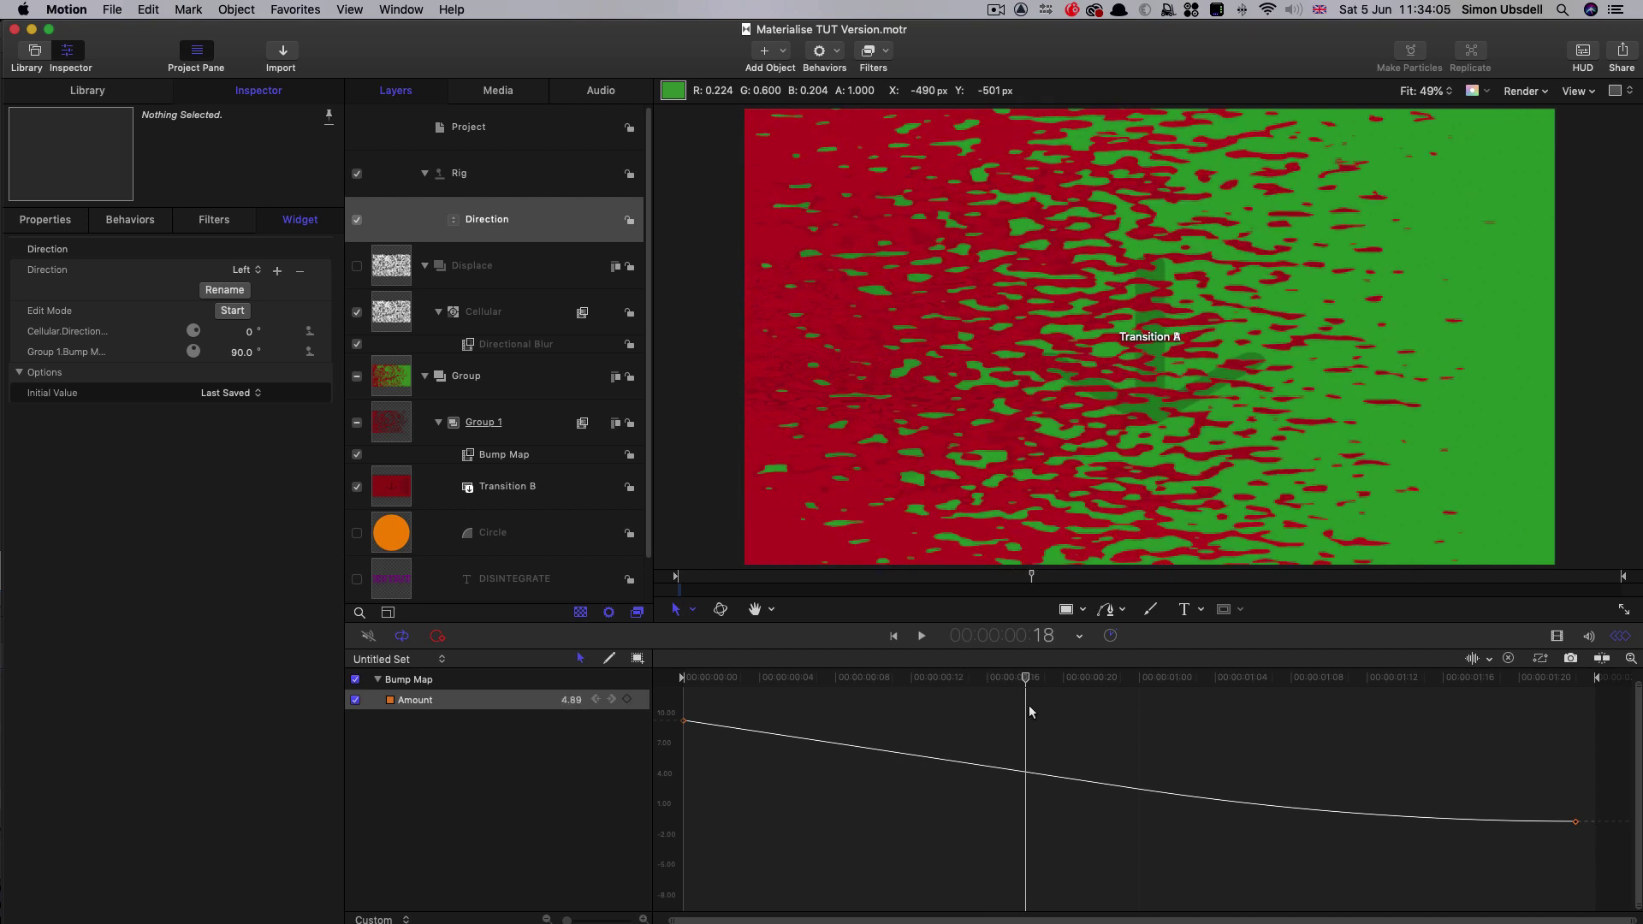
- Add a Pixellate filter to the Cellular generator and set its Scale to 15
{"action": "left_click", "coordinate": [398, 314]}
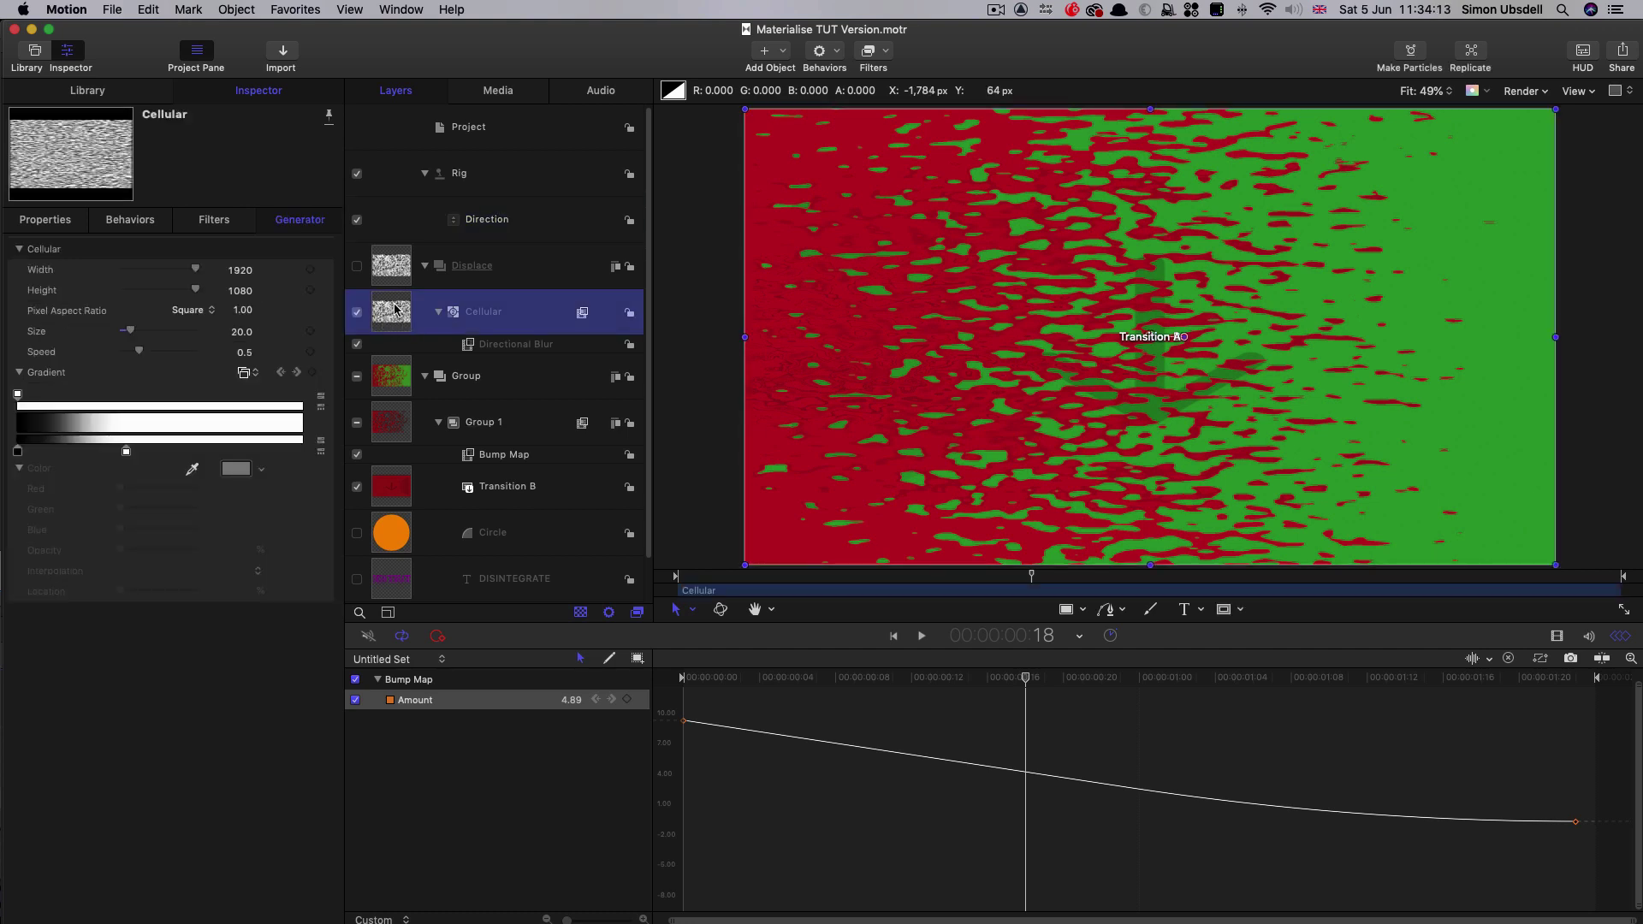
{"action": "left_click", "coordinate": [884, 51]}
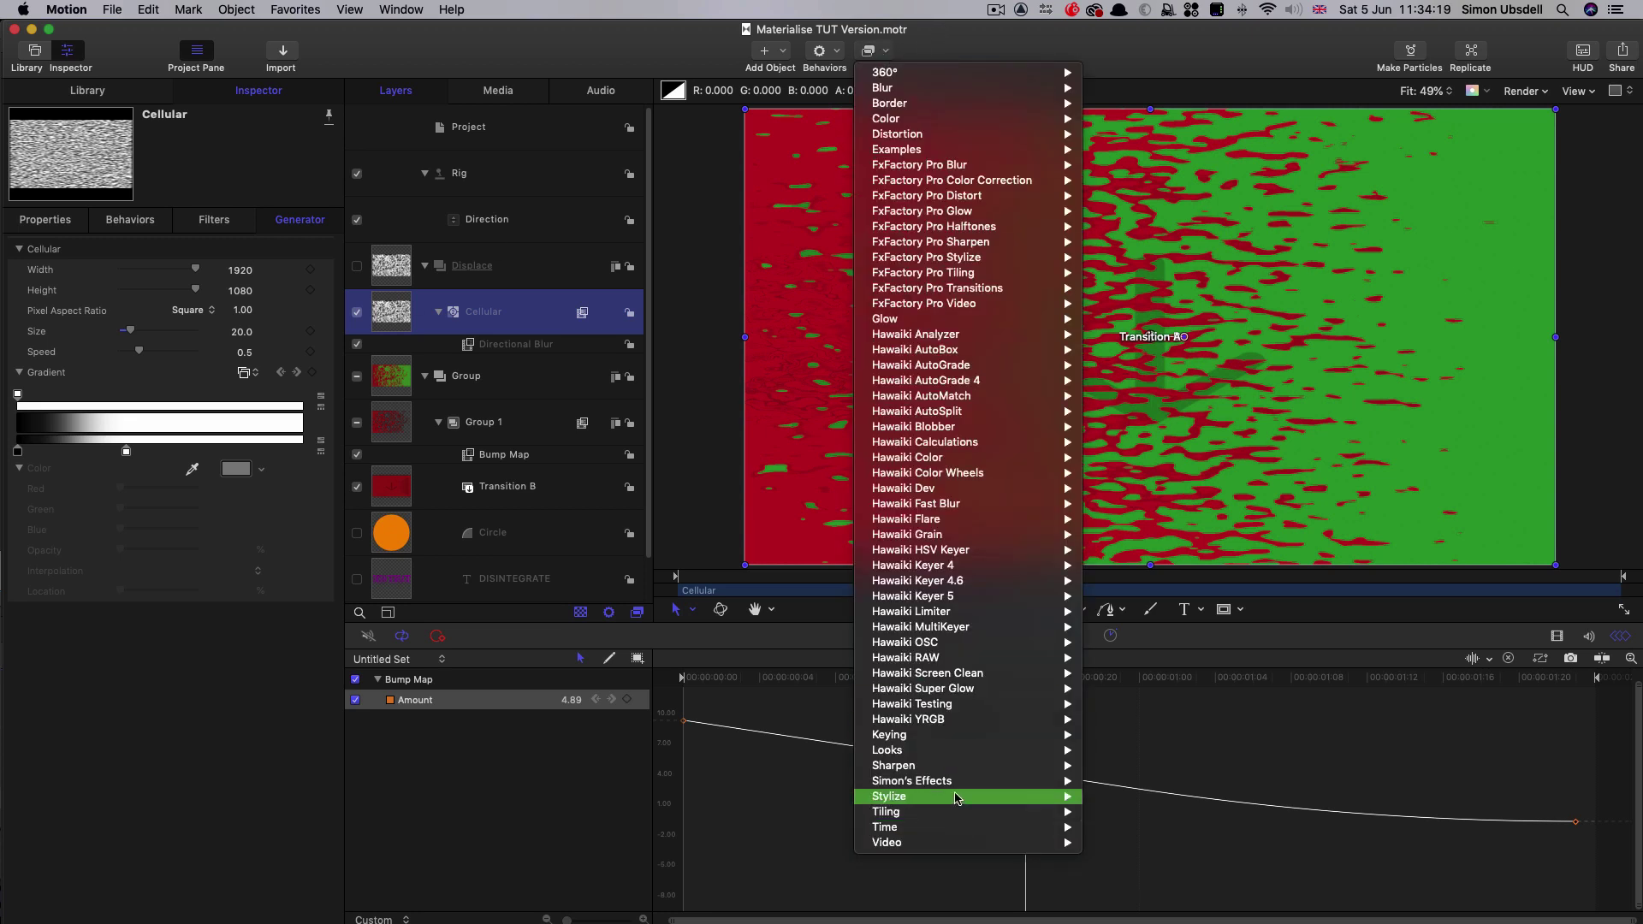
{"action": "mouse_move", "coordinate": [958, 796]}
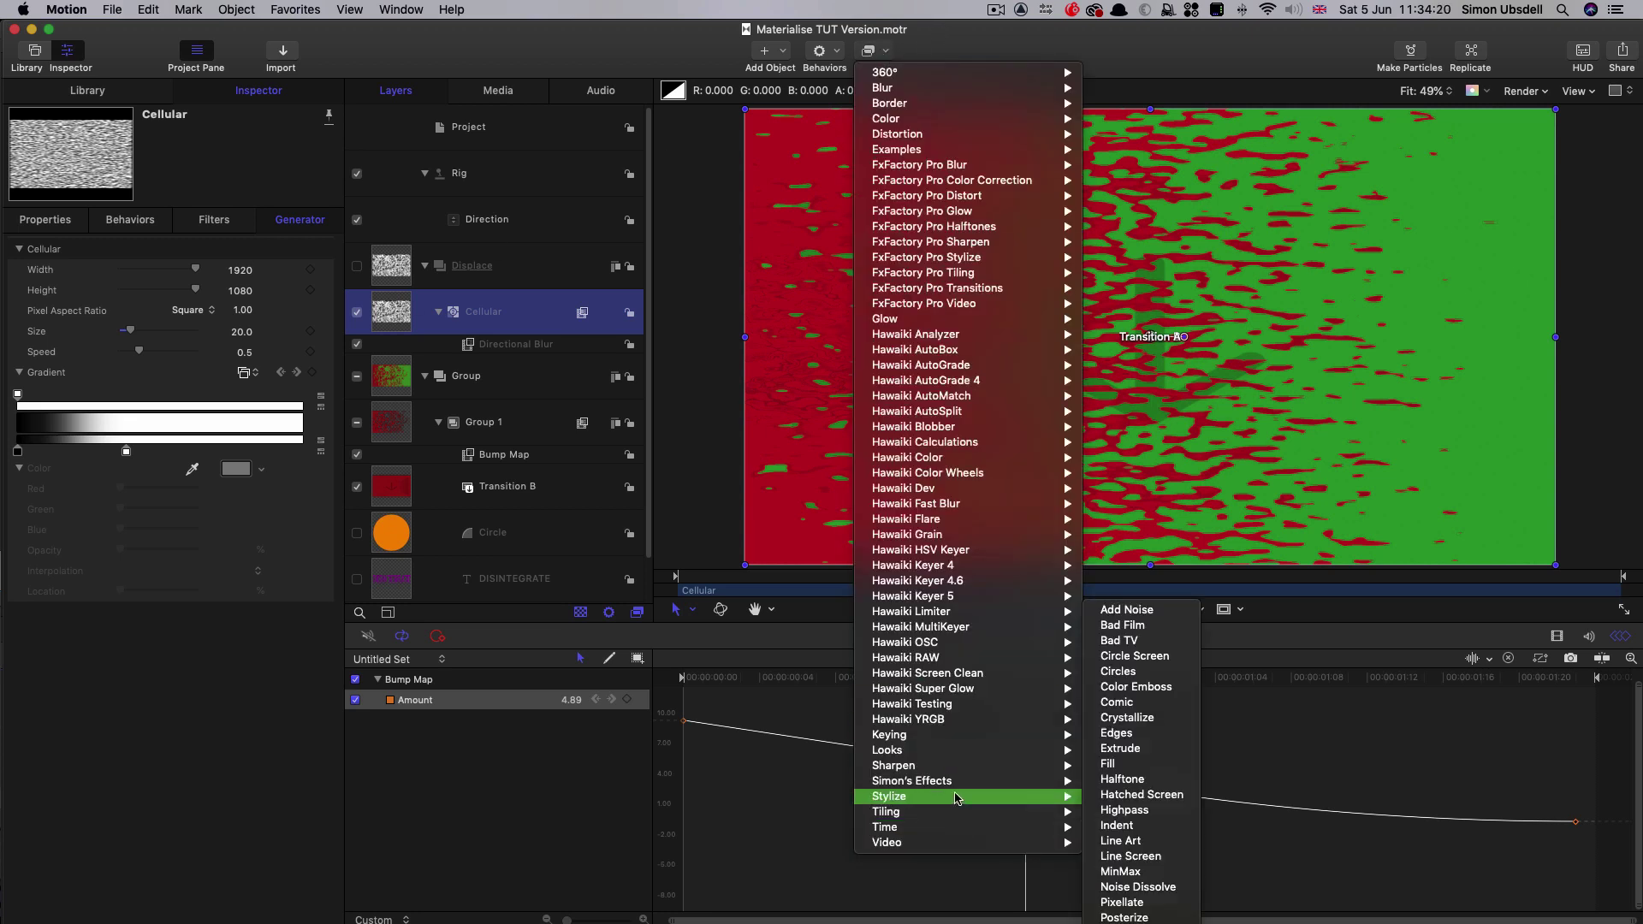
{"action": "left_click", "coordinate": [1128, 902]}
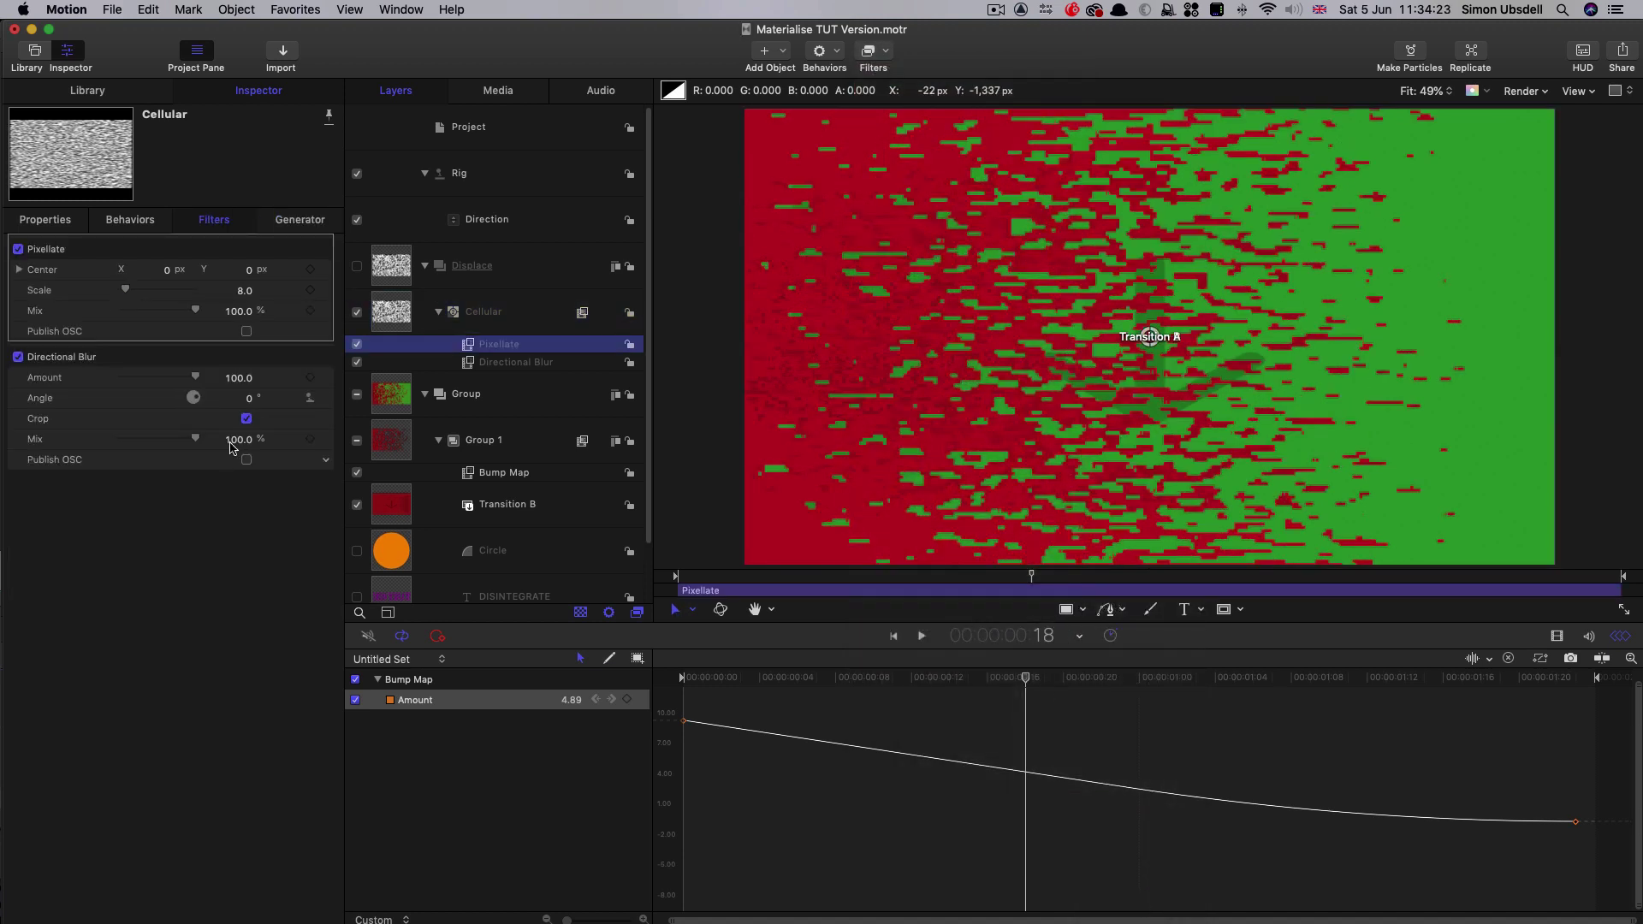
{"action": "left_click", "coordinate": [244, 291]}
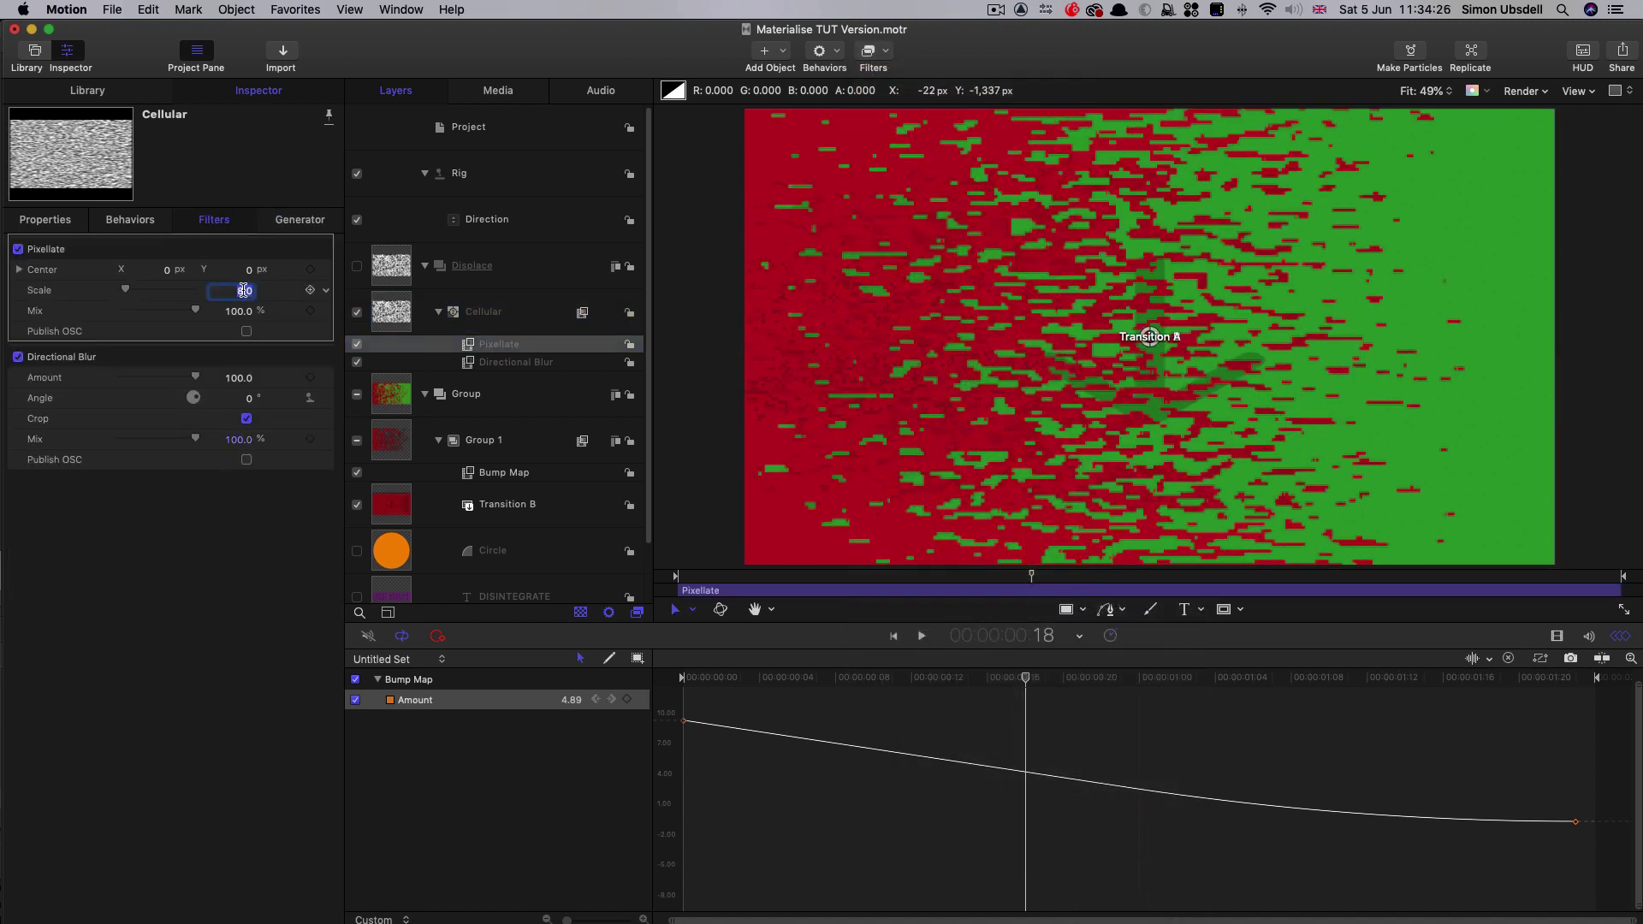
{"action": "type", "text": "15"}
{"action": "key", "text": "Return"}
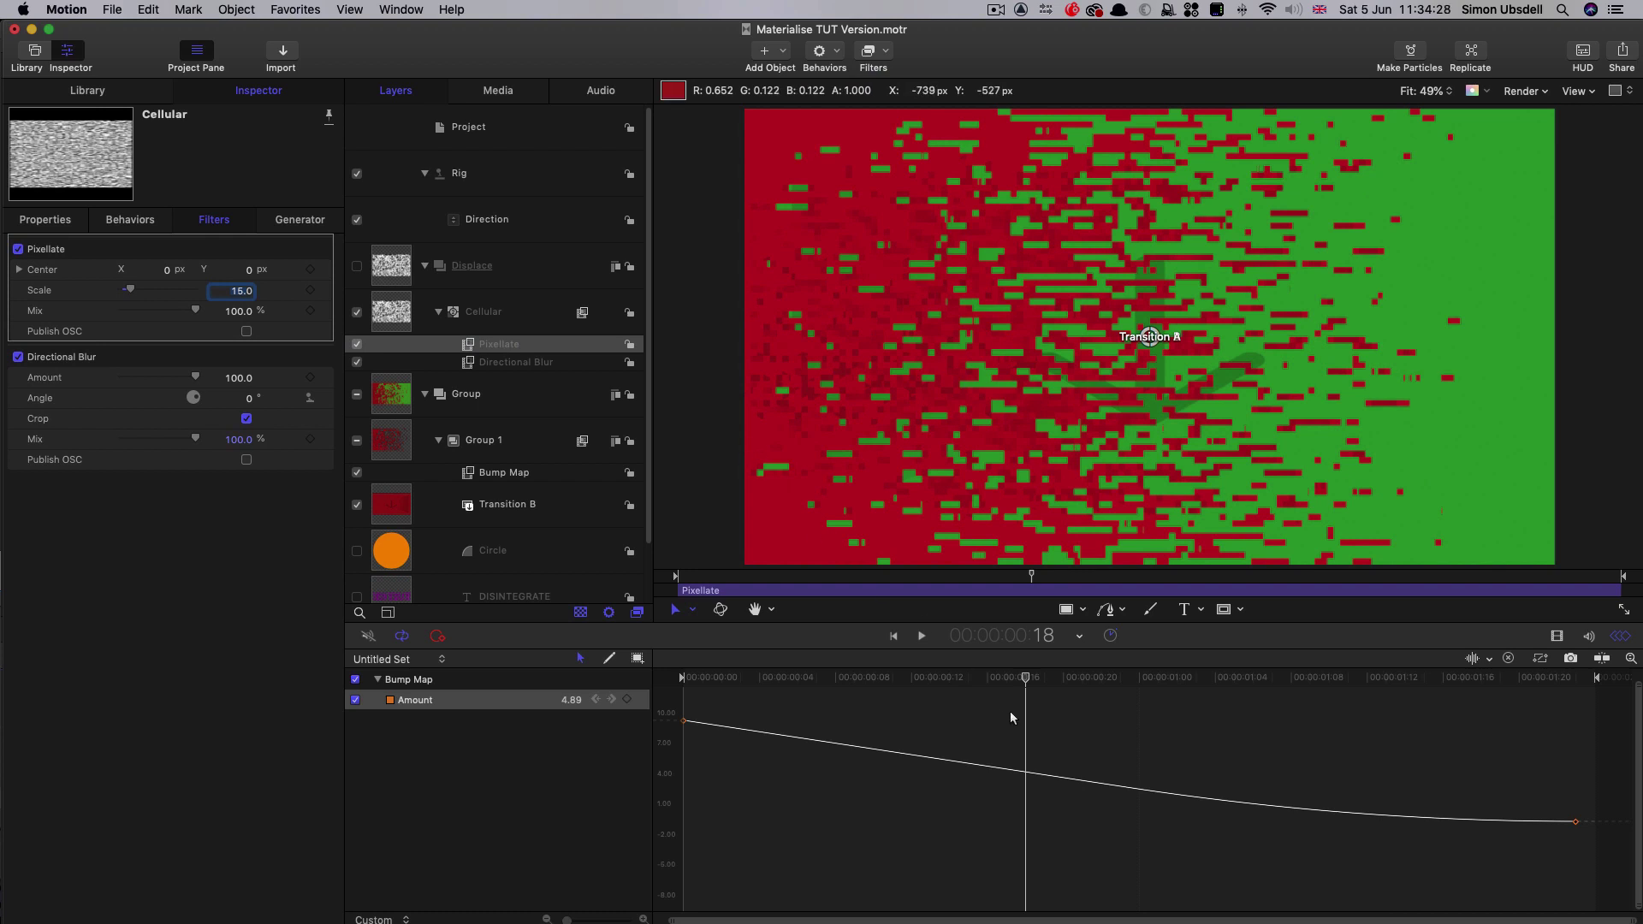
{"action": "mouse_move", "coordinate": [1027, 677]}
{"action": "left_mouse_down"}
{"action": "mouse_move", "coordinate": [854, 679]}
{"action": "mouse_move", "coordinate": [1005, 693]}
{"action": "left_mouse_up"}
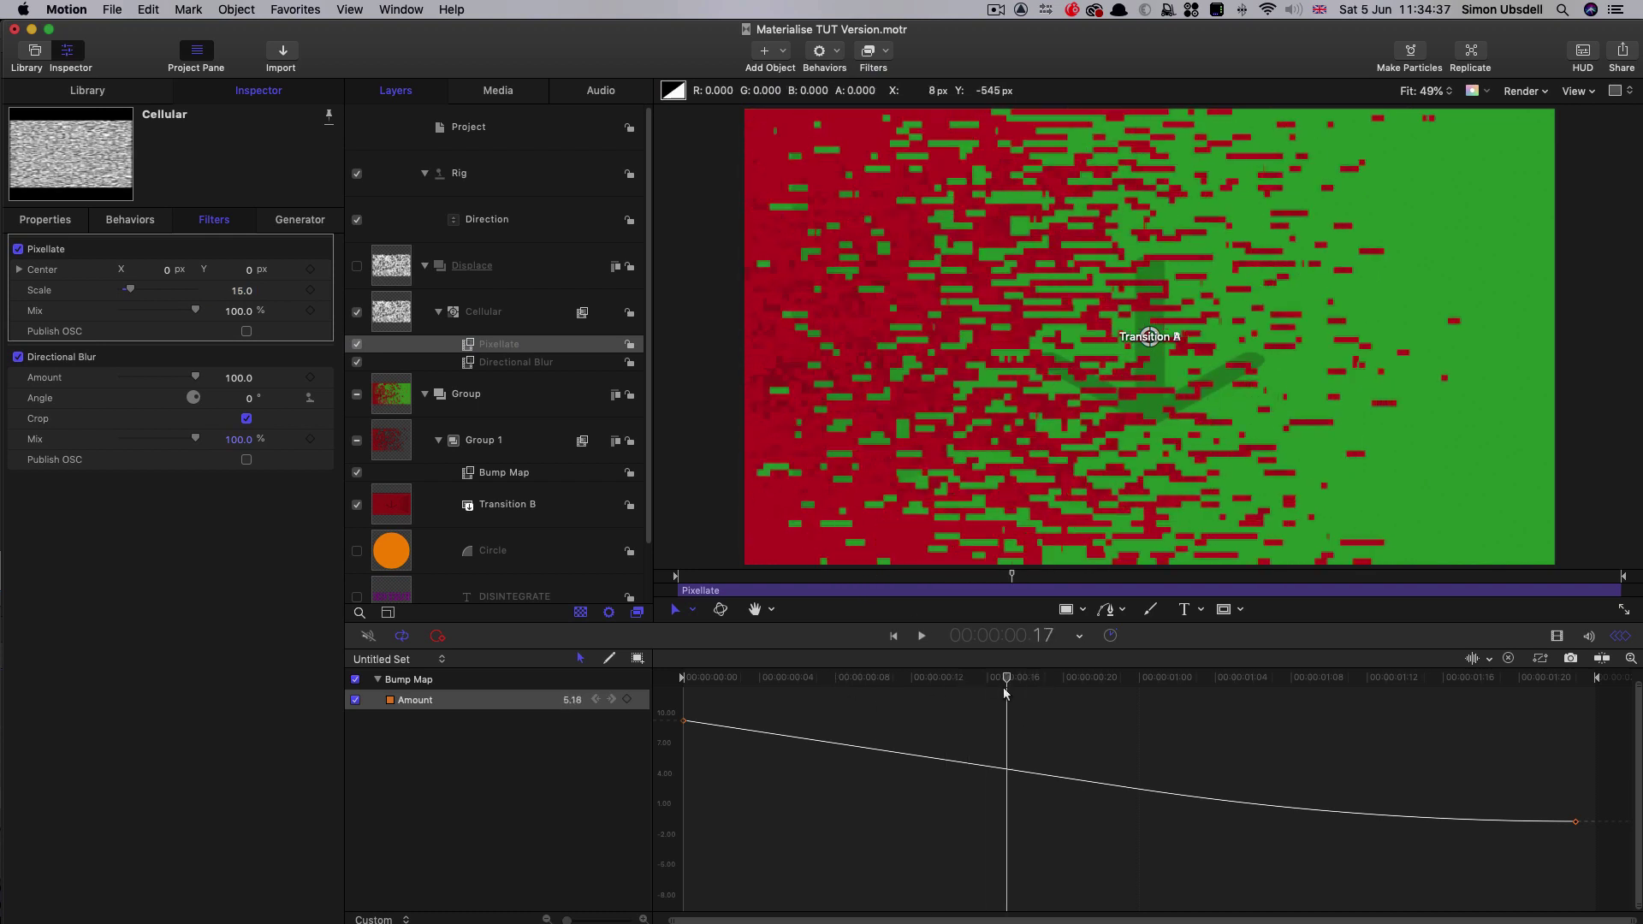
- Publish the Pixellate filter's Scale and rename the published parameter Data Scale in the project
{"action": "left_click", "coordinate": [326, 291]}
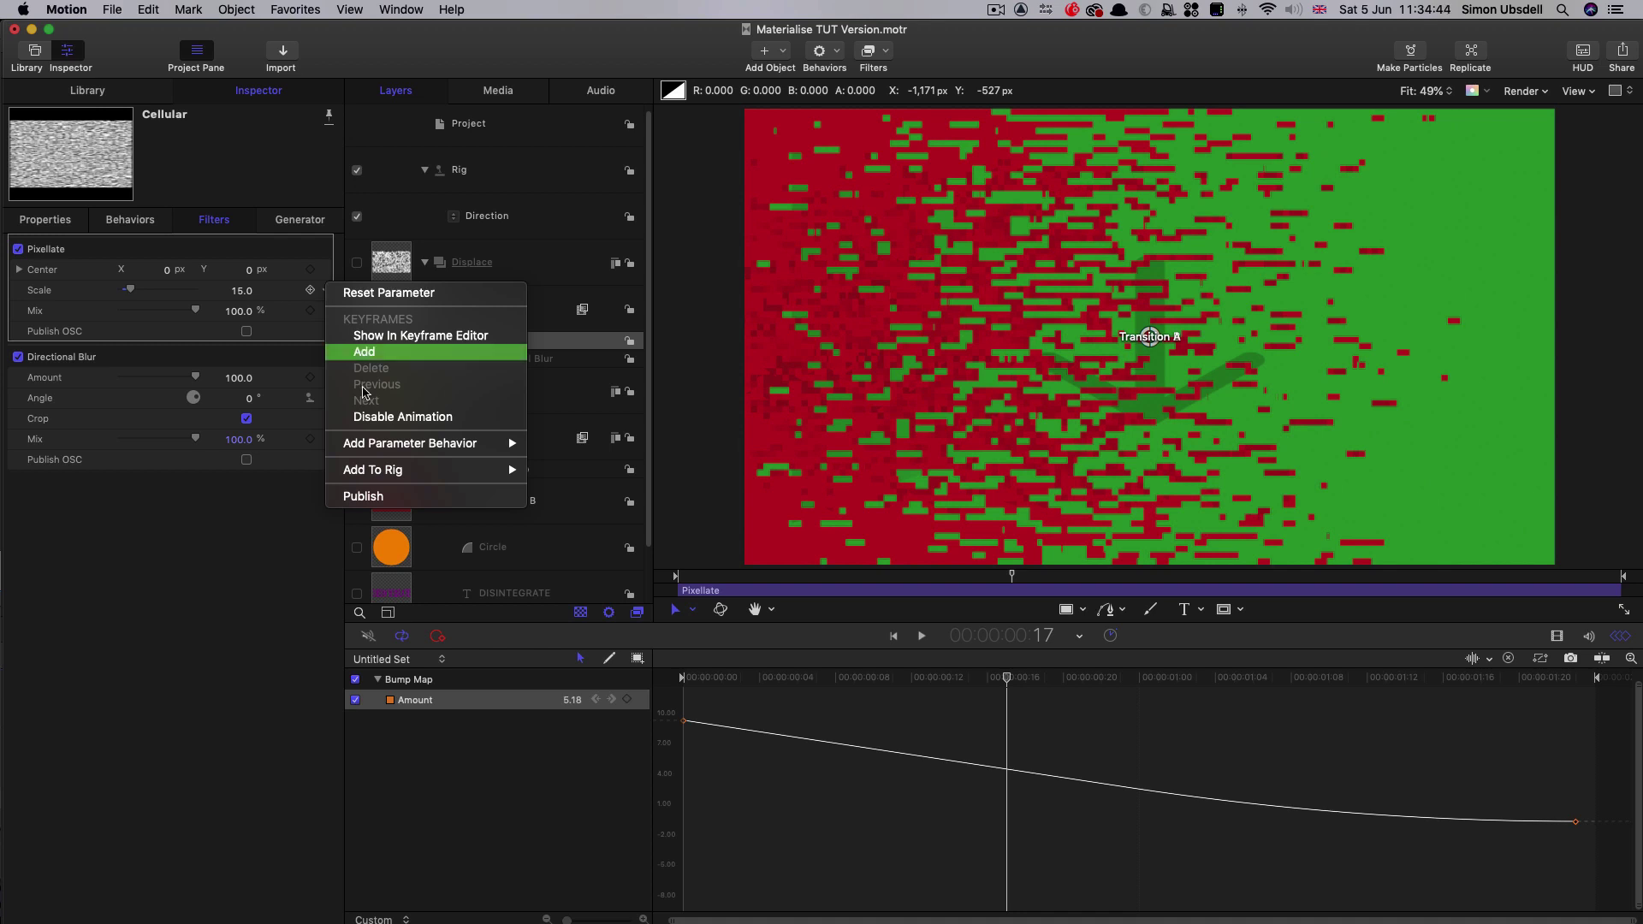
{"action": "left_click", "coordinate": [390, 497]}
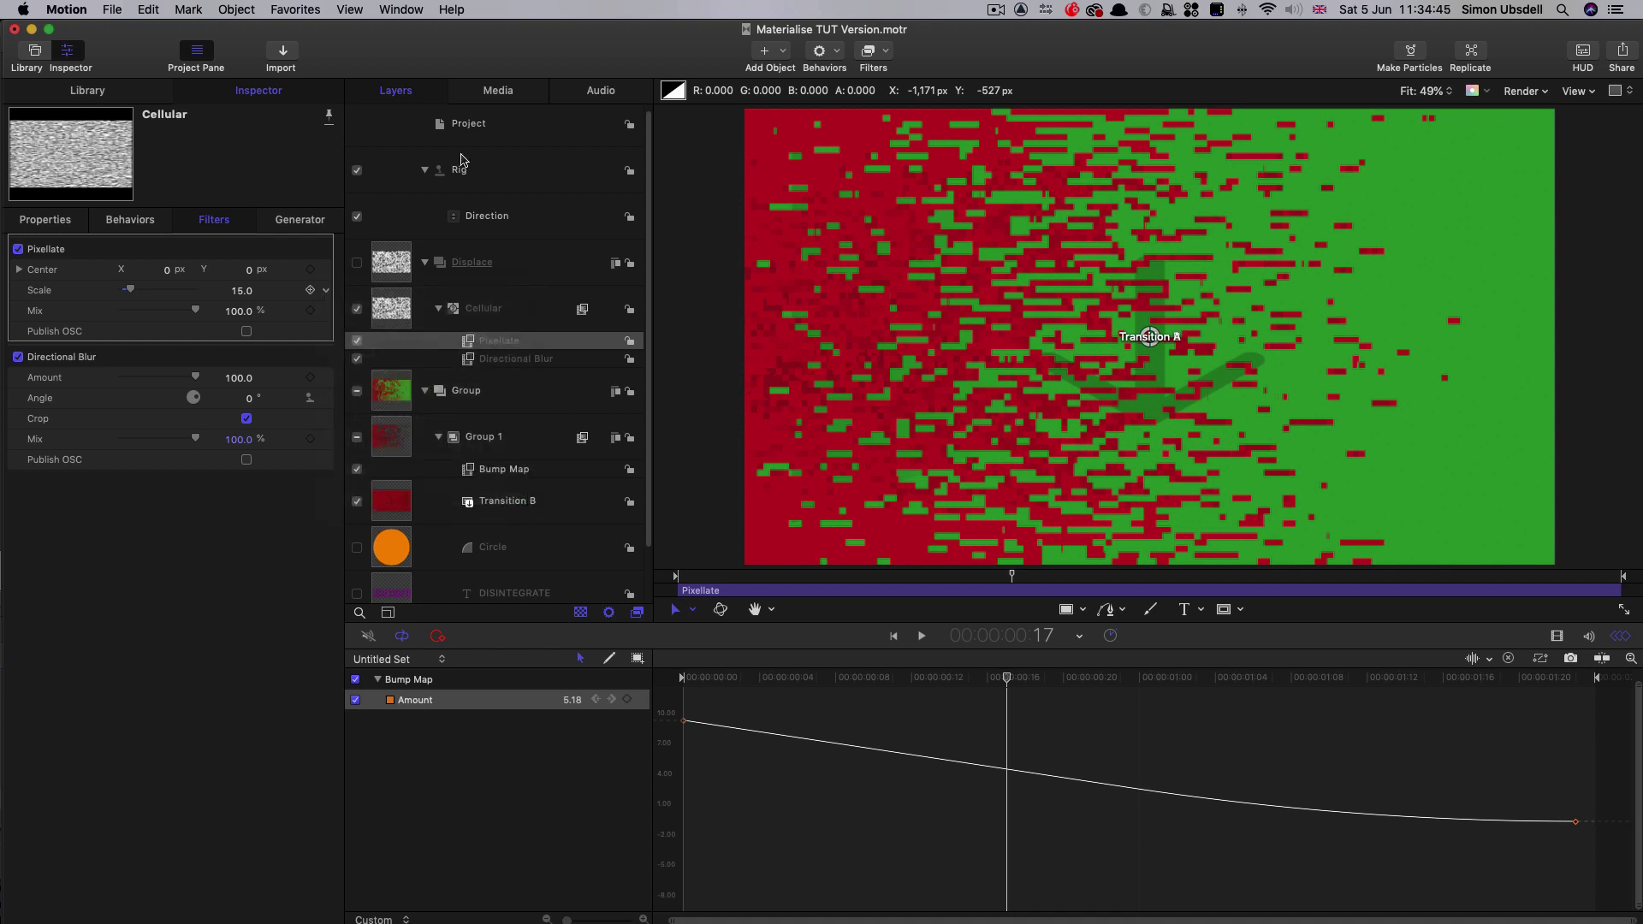
{"action": "left_click", "coordinate": [501, 124]}
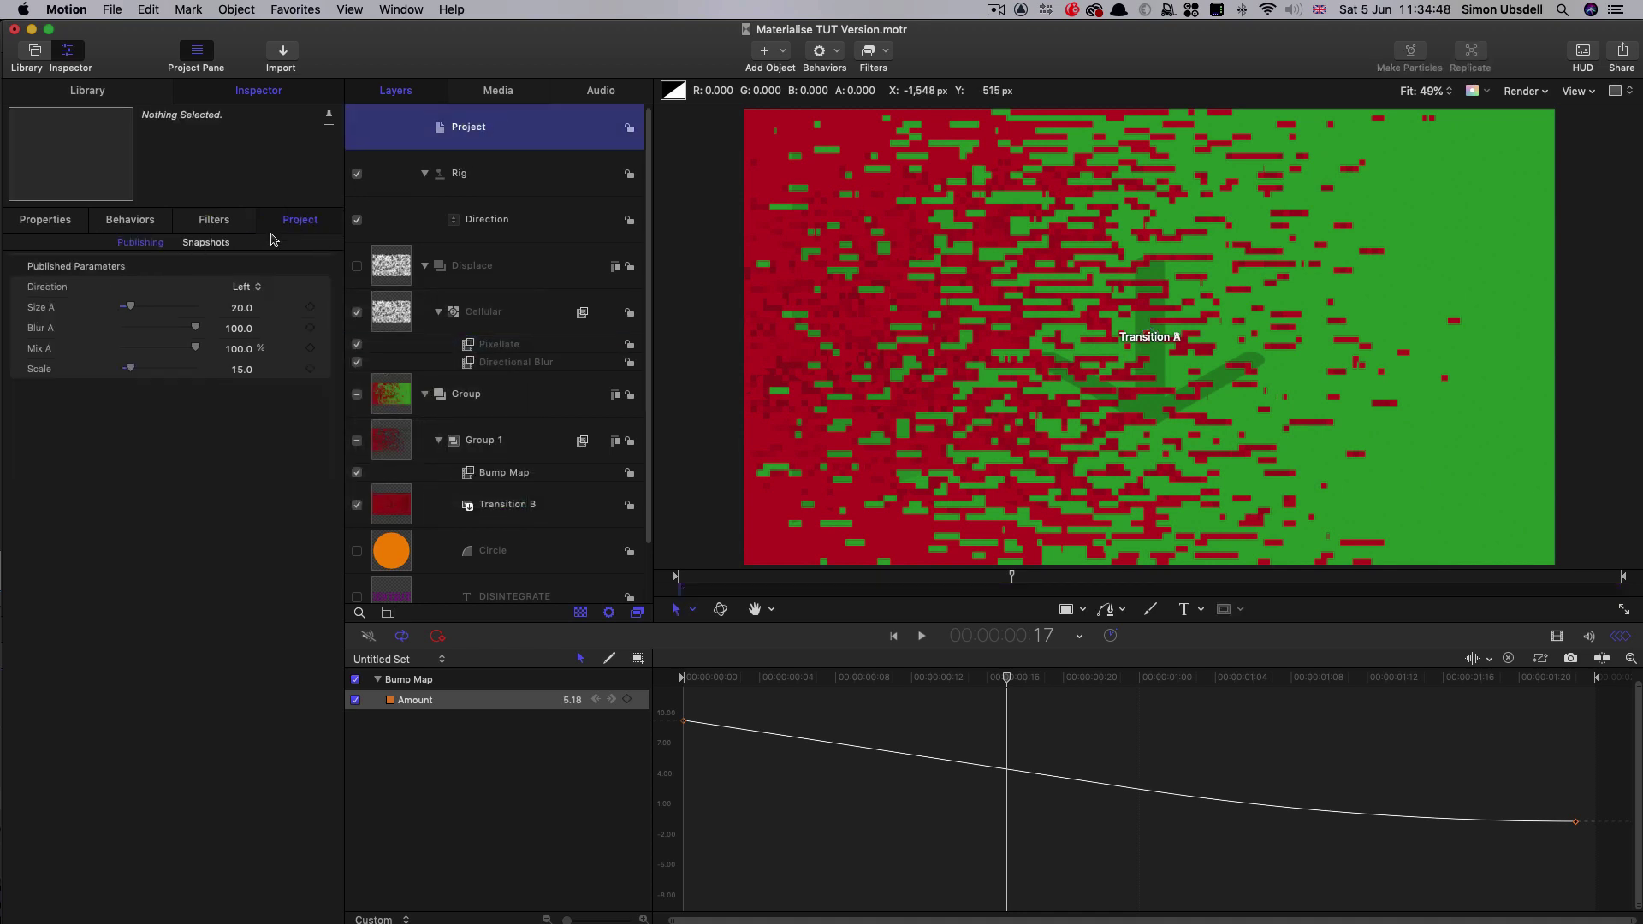
{"action": "left_click", "coordinate": [39, 371]}
{"action": "double_click", "coordinate": [38, 371]}
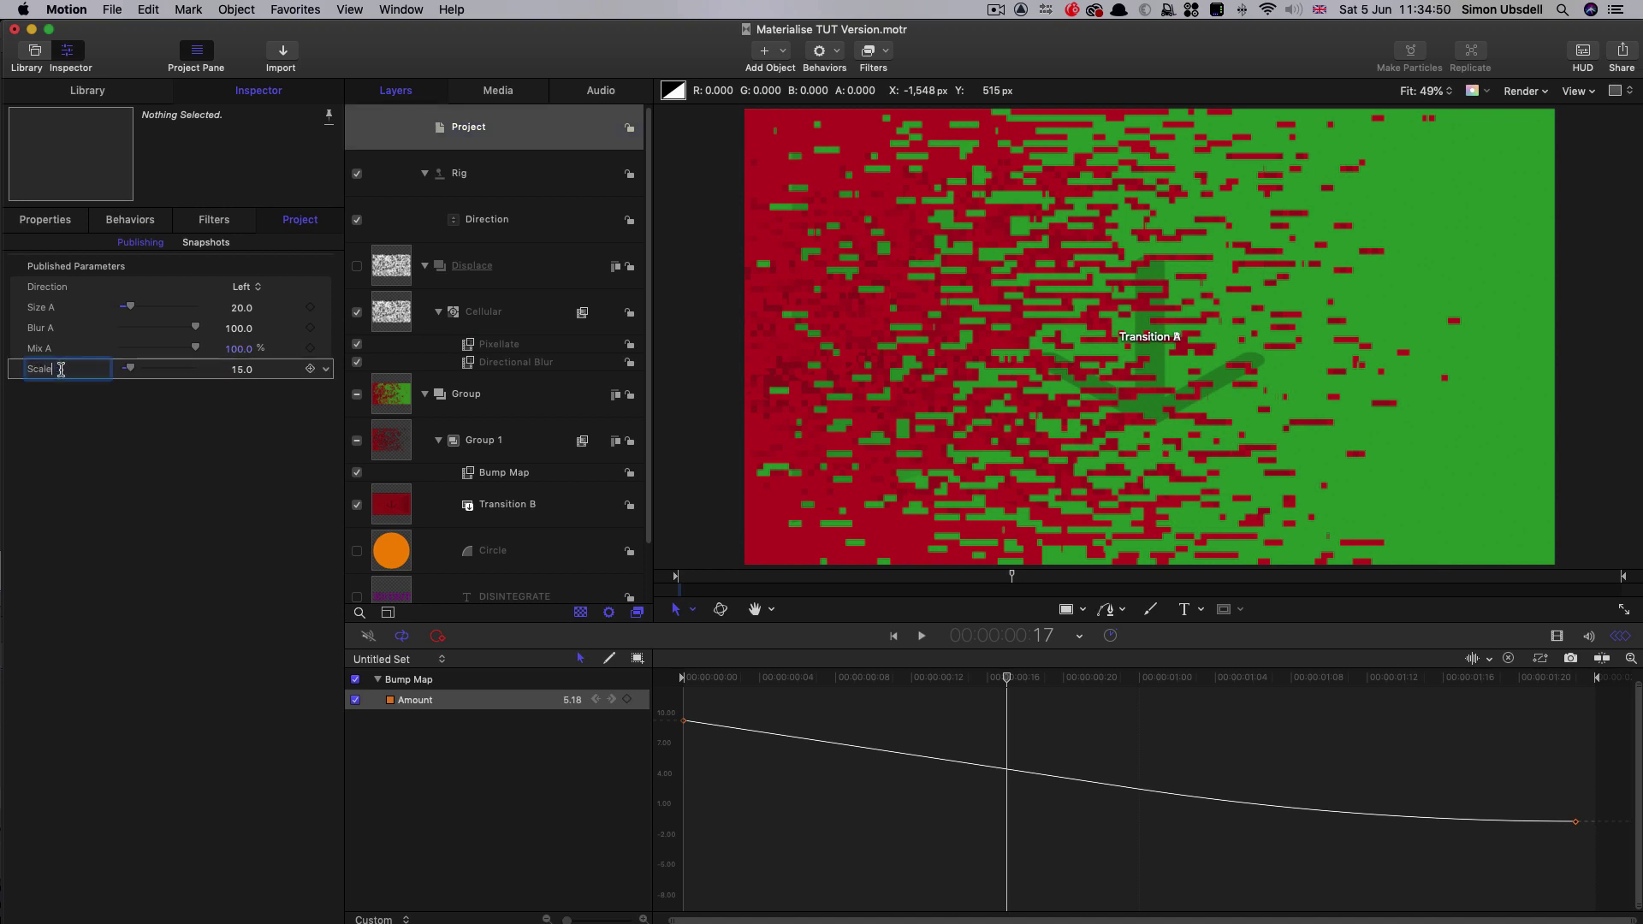
{"action": "key", "text": "Left"}
{"action": "type", "text": "Data"}
{"action": "key", "text": "Return"}
- Add a checkbox widget to the Rig and name it Data Mode
{"action": "left_click", "coordinate": [517, 174]}
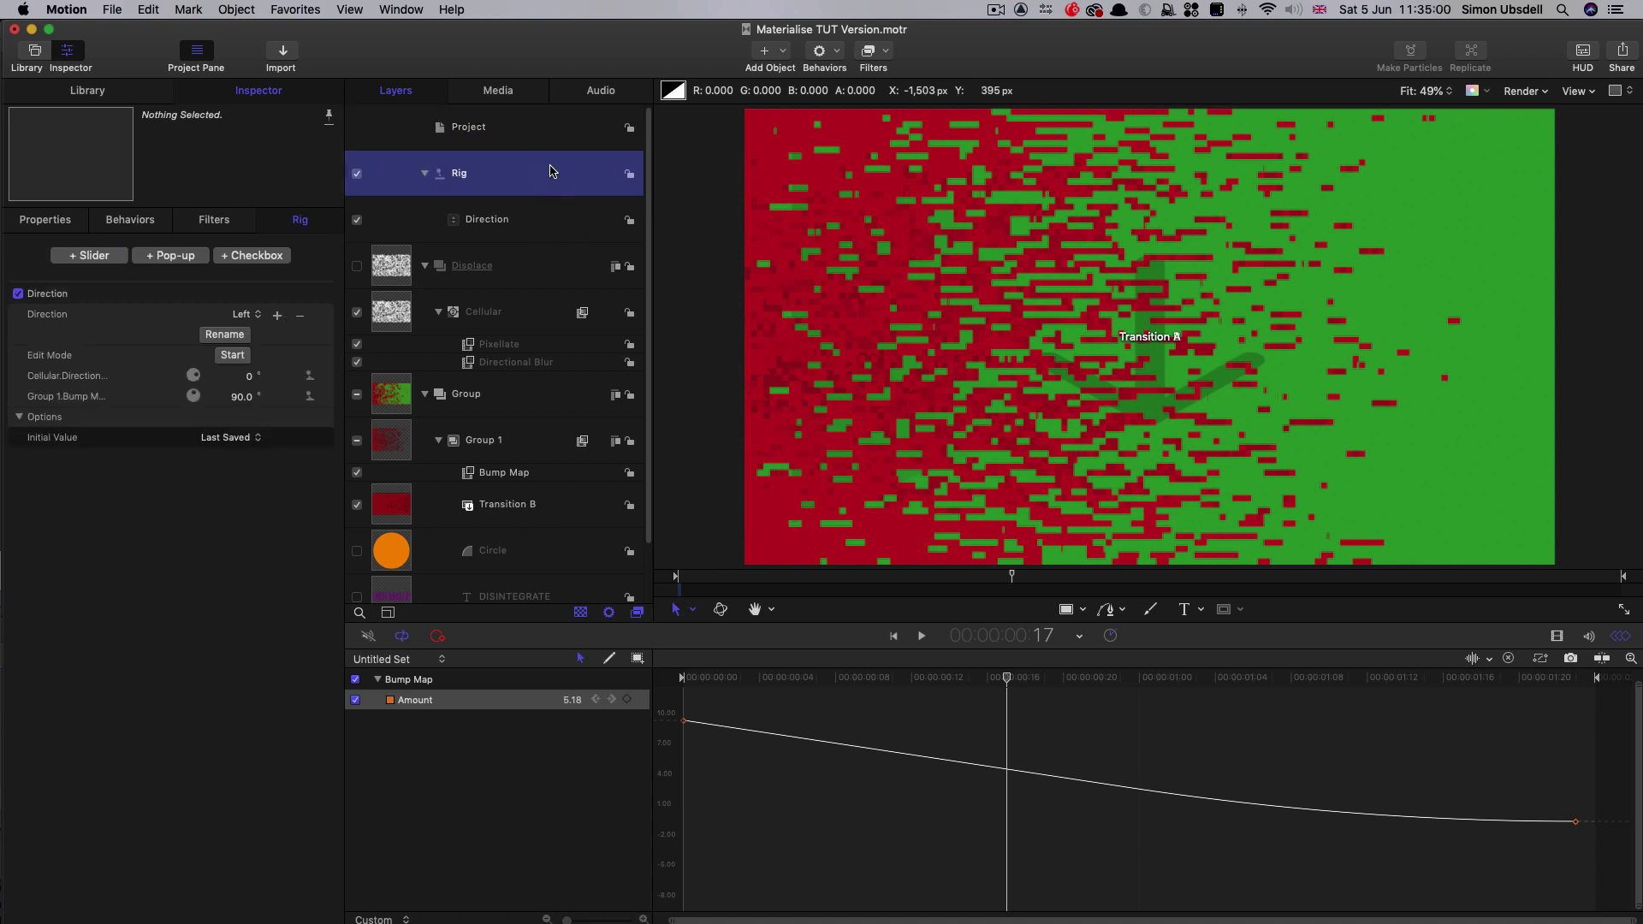
{"action": "left_click", "coordinate": [263, 259]}
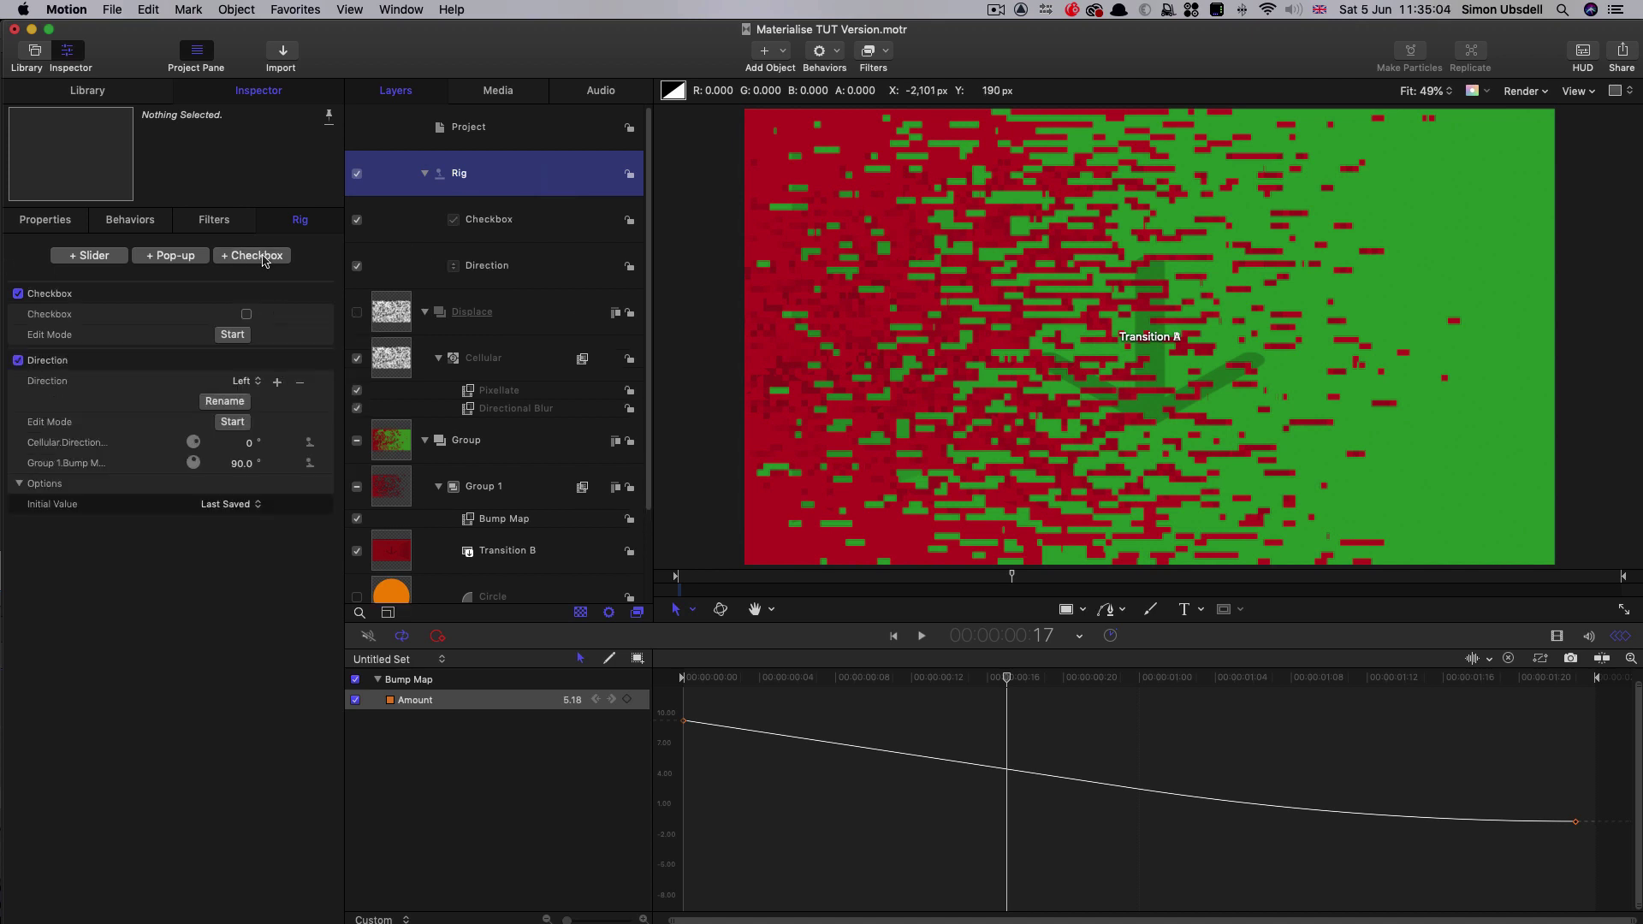
{"action": "double_click", "coordinate": [476, 219]}
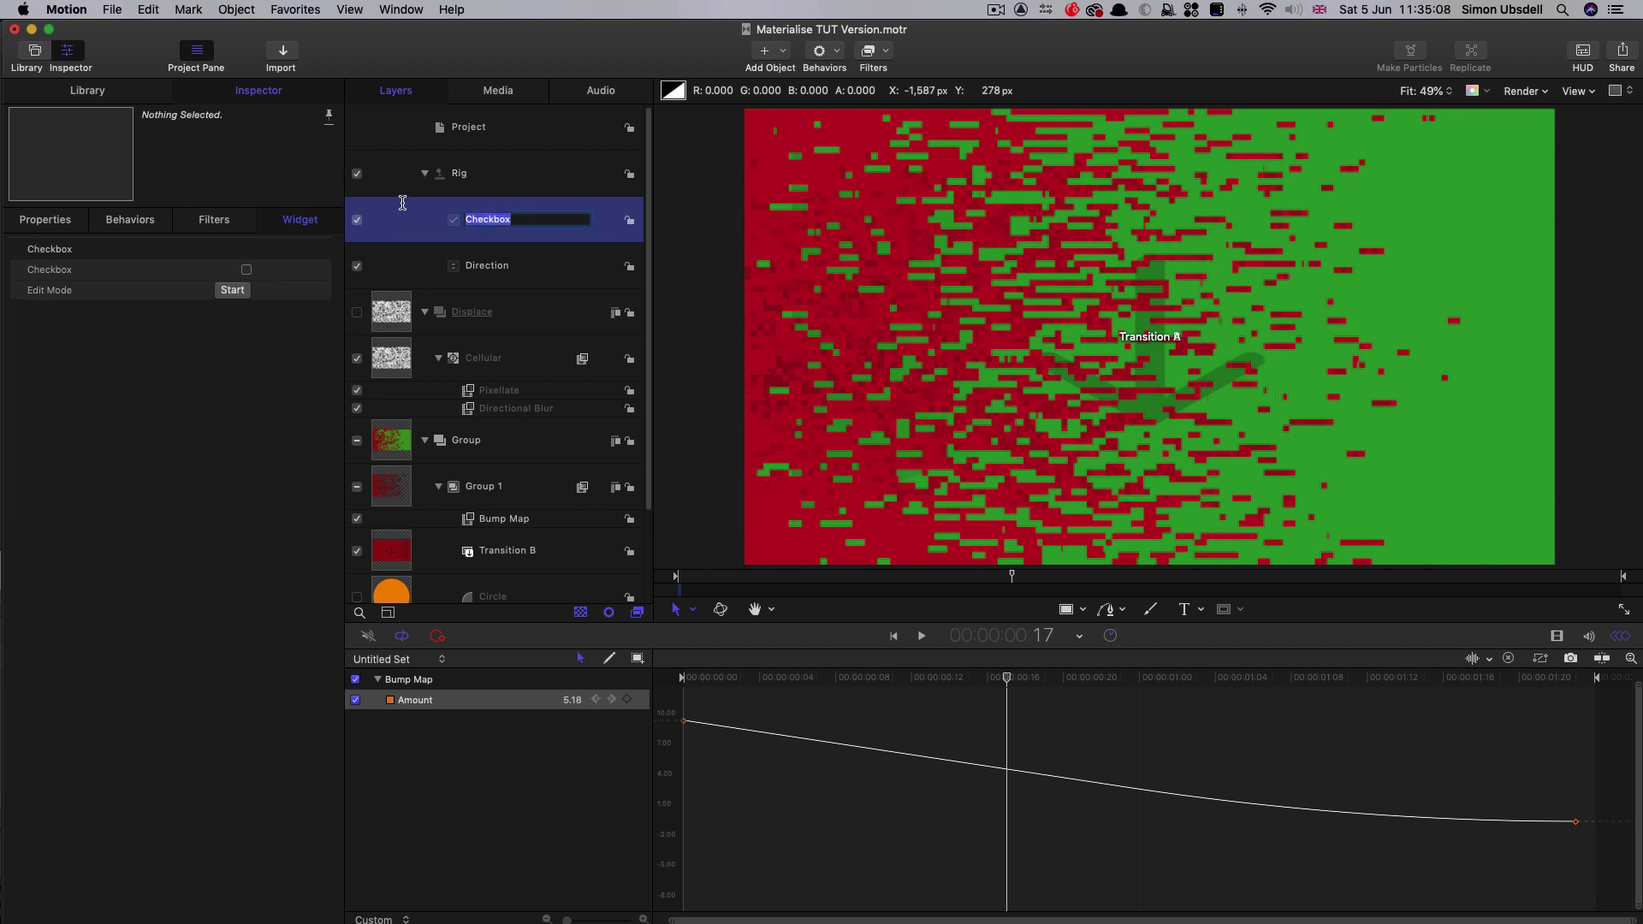
{"action": "type", "text": "Data Mode"}
{"action": "key", "text": "Return"}
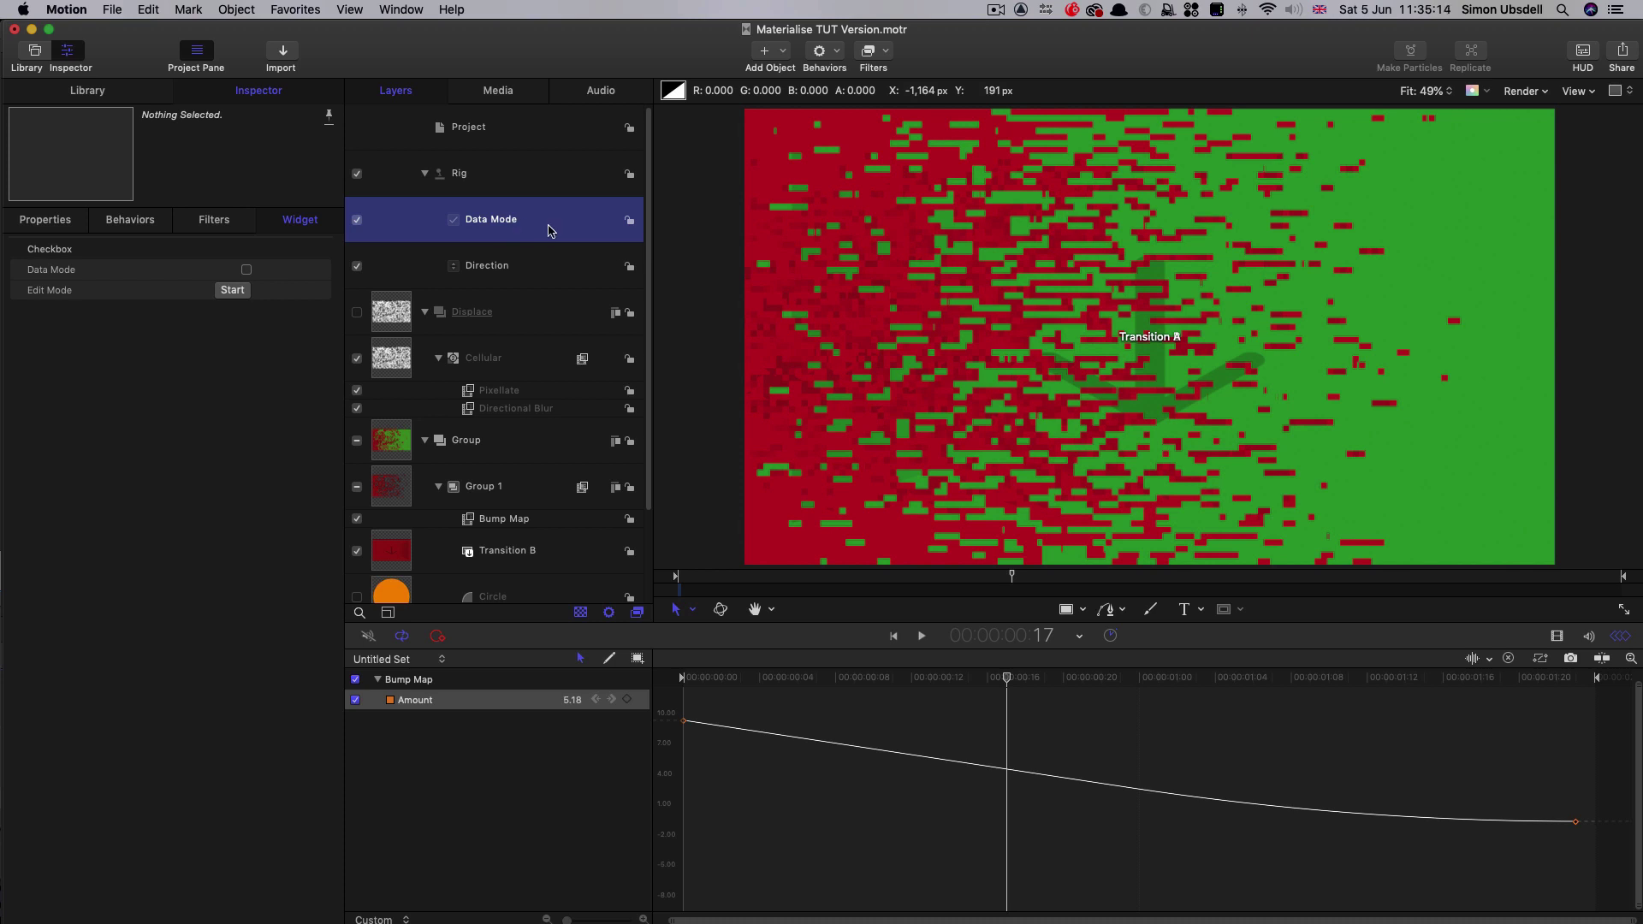
- Assign the Pixellate filter's Mix parameter to the Data Mode checkbox widget
{"action": "left_click", "coordinate": [469, 393]}
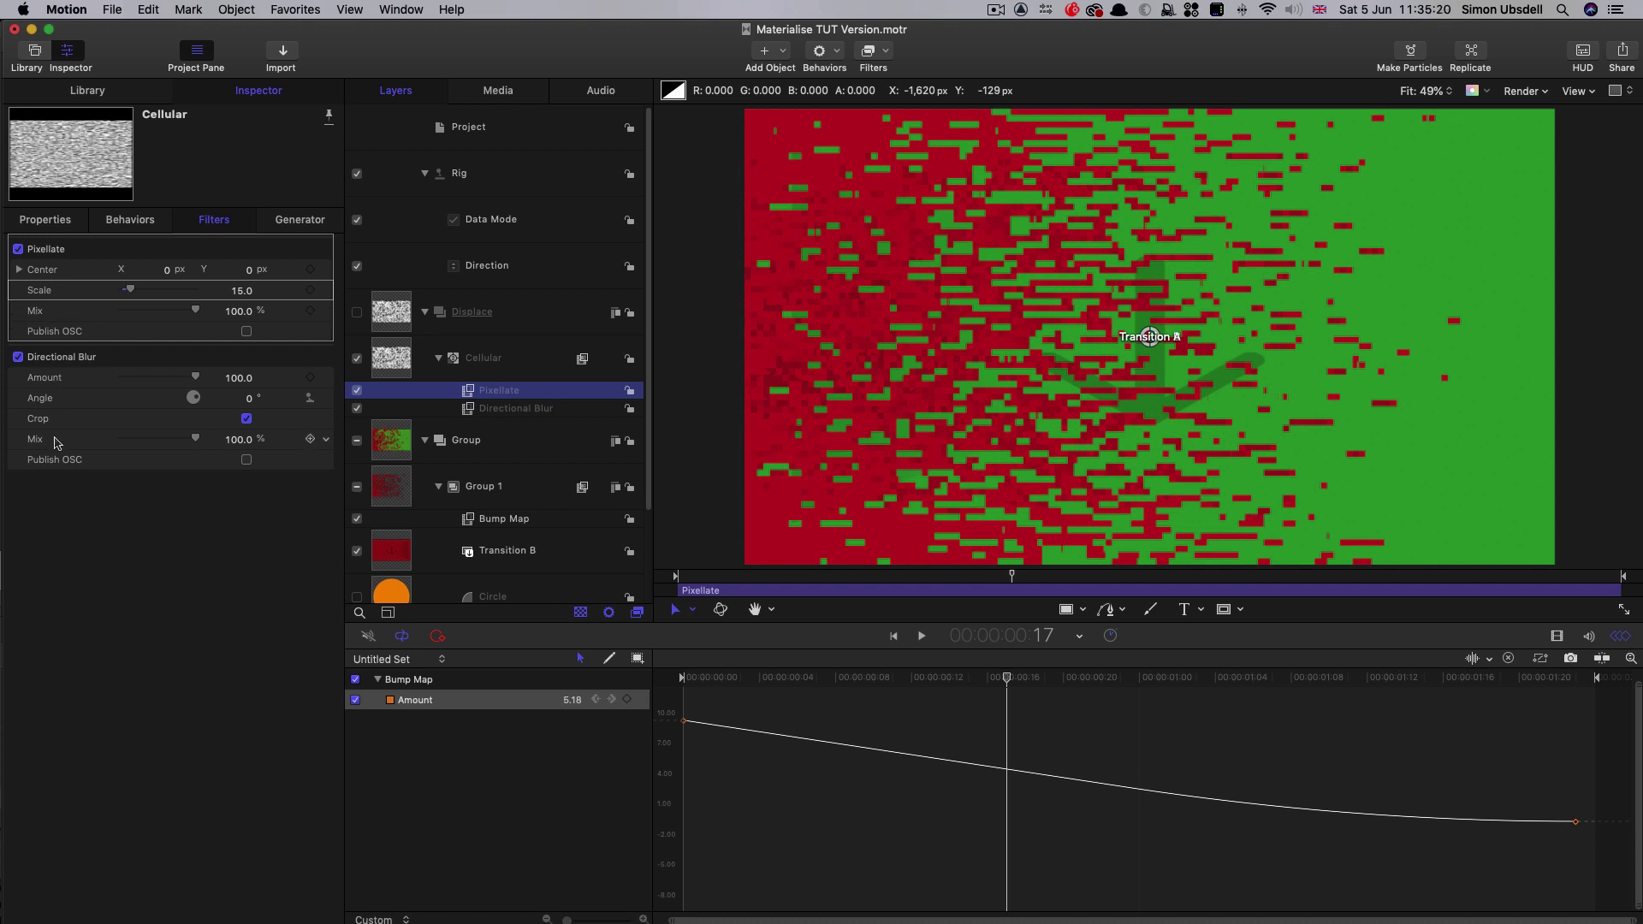
{"action": "left_click", "coordinate": [36, 315]}
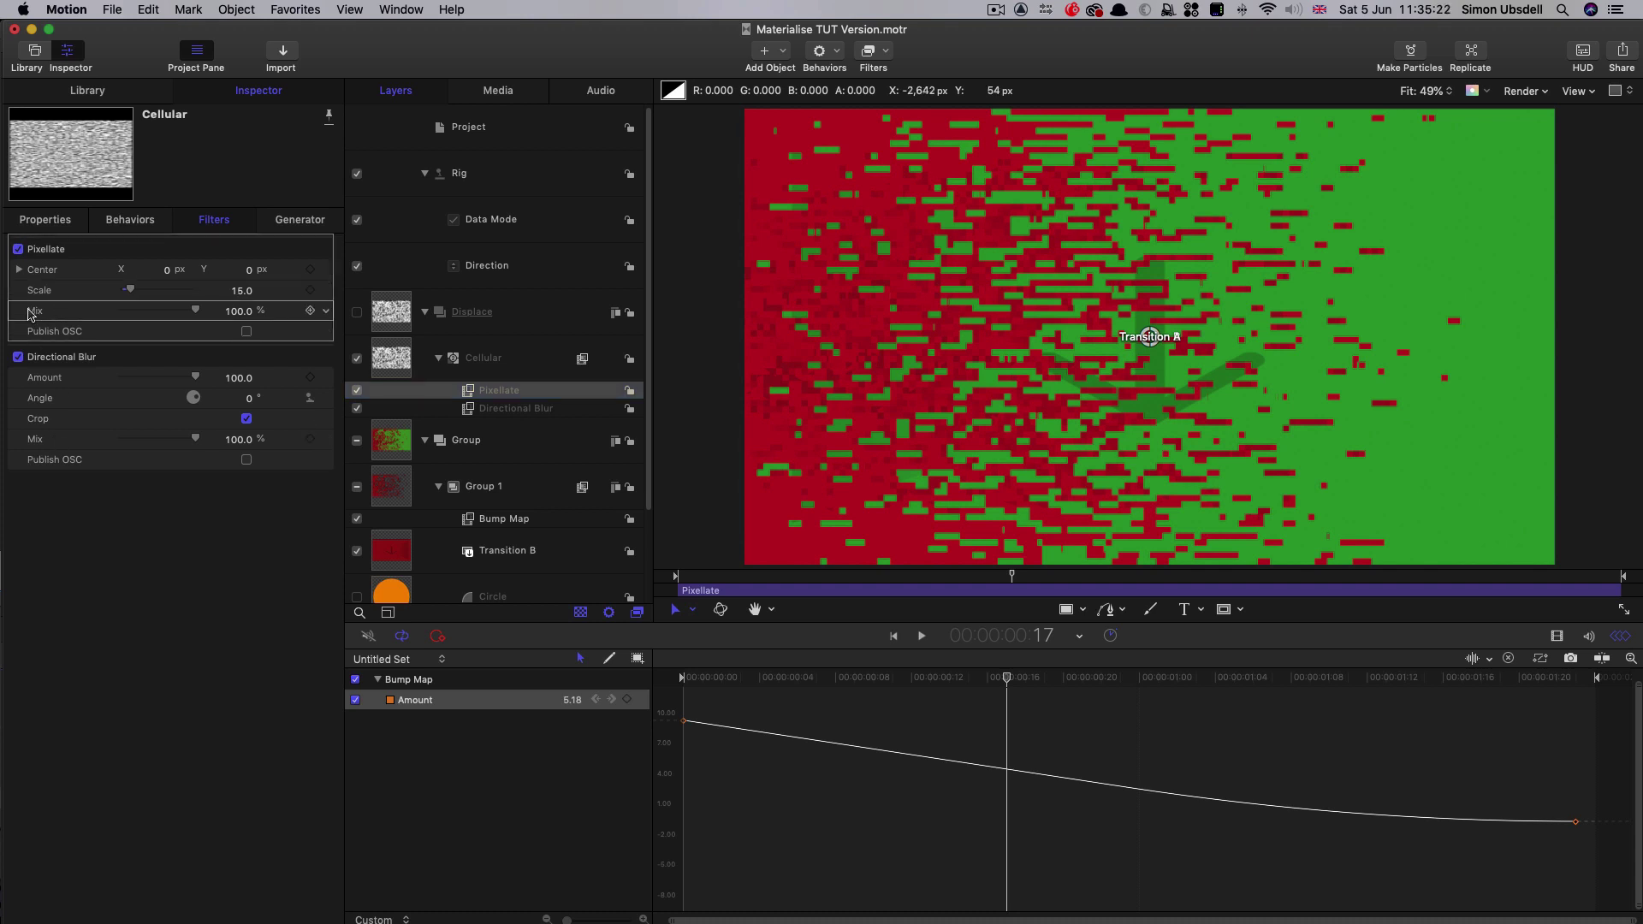
{"action": "left_click_drag", "start_coordinate": [30, 315], "coordinate": [510, 224]}
{"action": "left_click", "coordinate": [506, 224]}
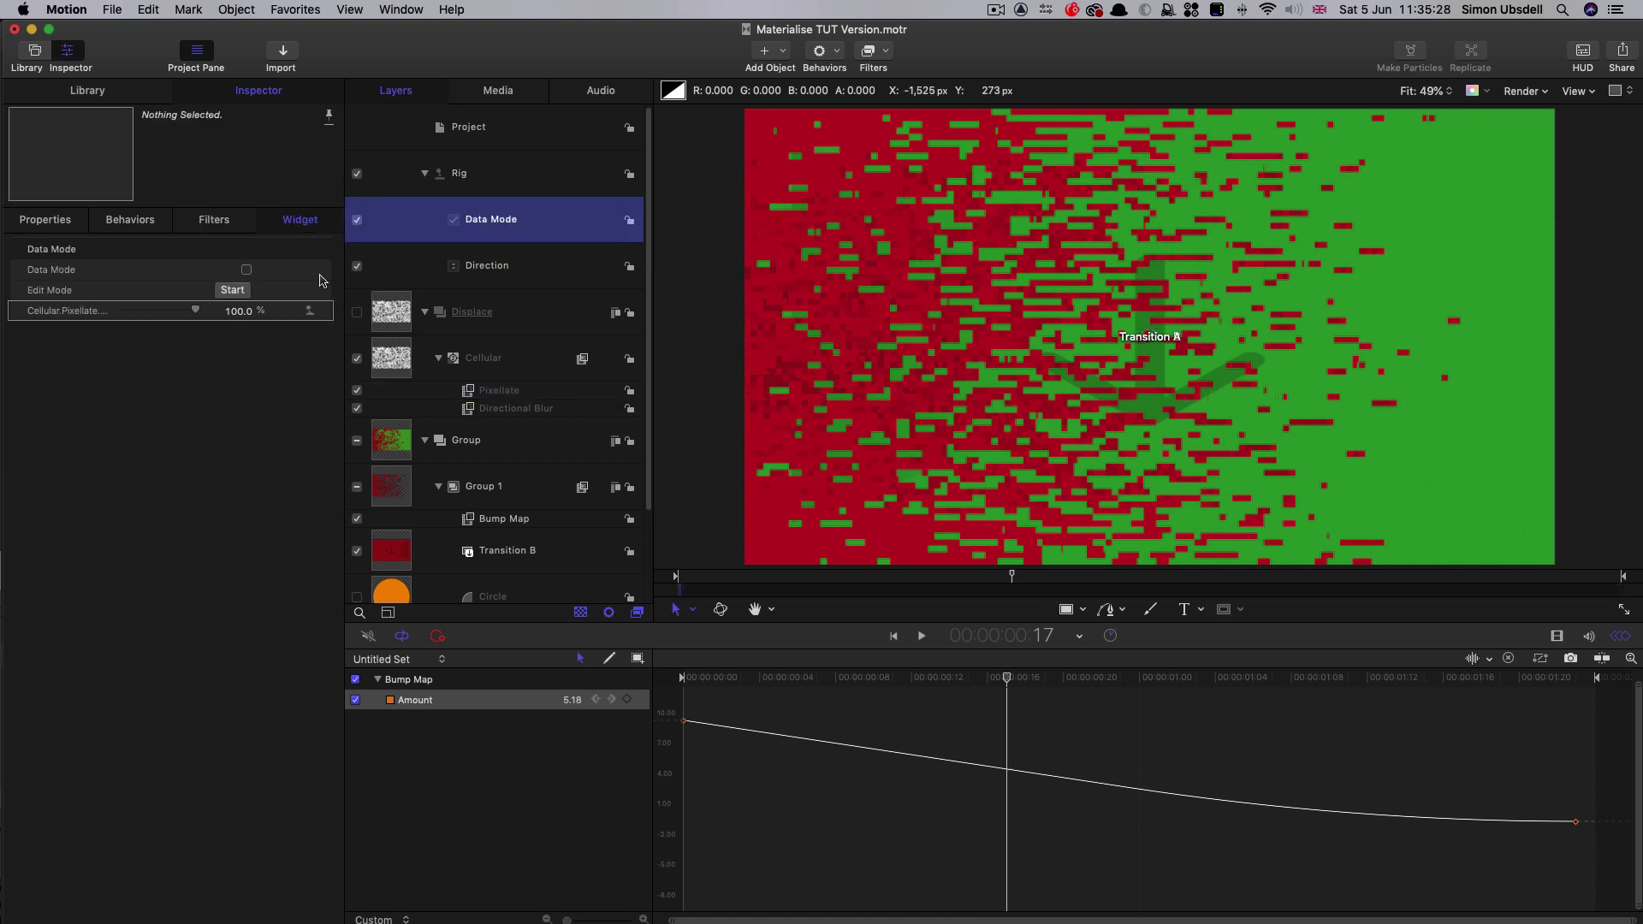
- Set the Pixellate Mix to 0% for the unchecked state of the Data Mode widget
{"action": "left_click", "coordinate": [236, 312]}
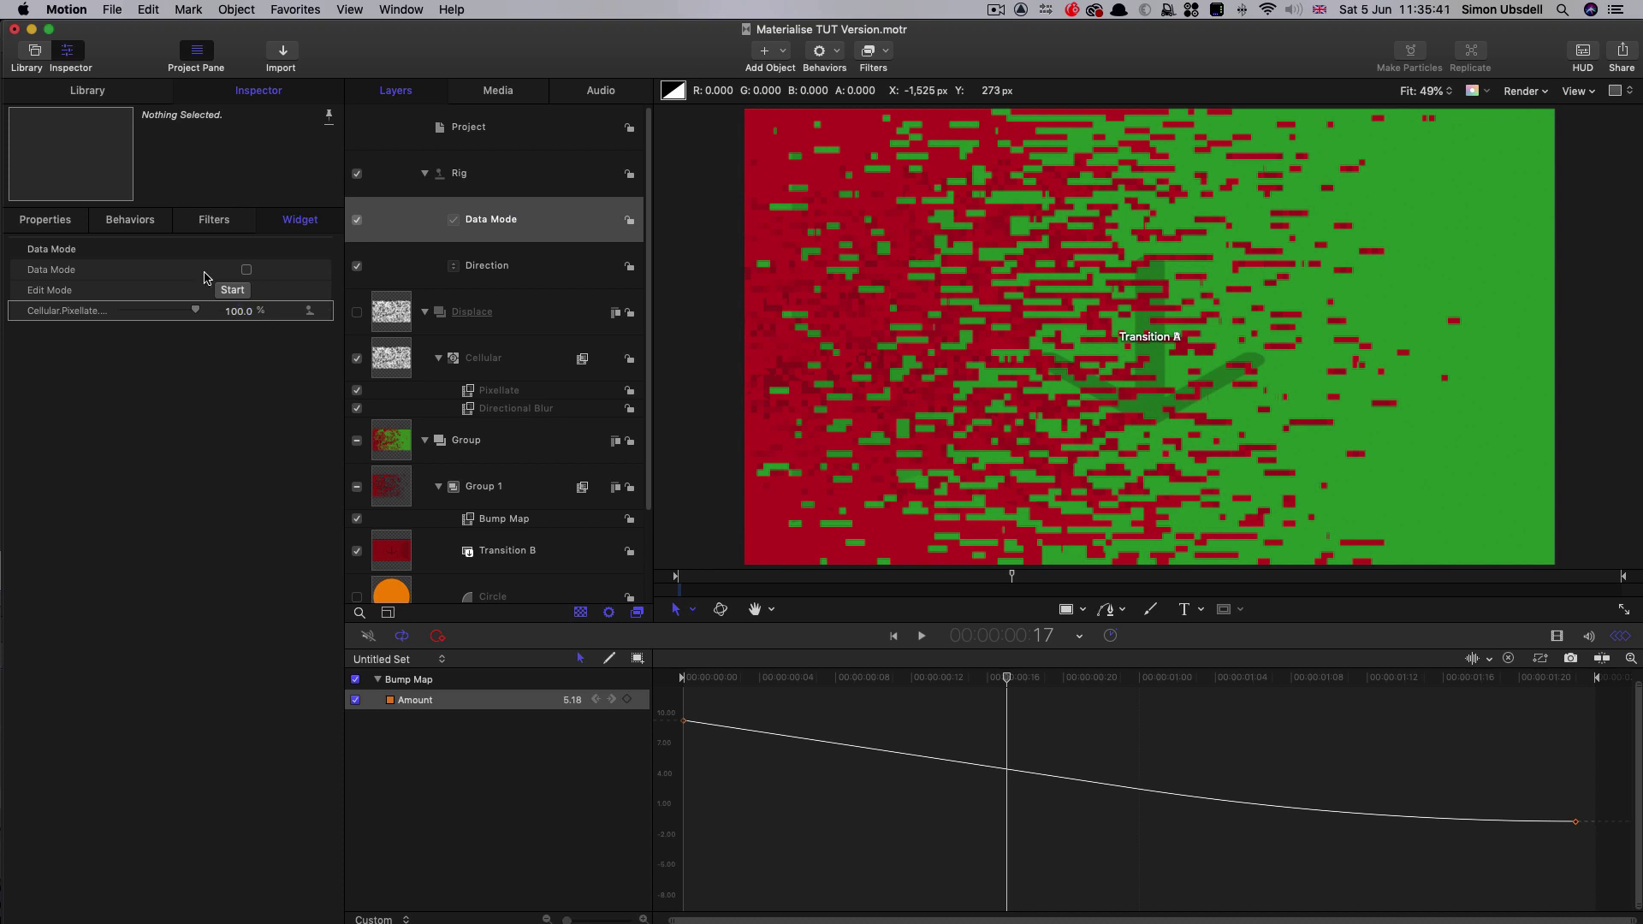
{"action": "left_click", "coordinate": [237, 312]}
{"action": "type", "text": "0"}
{"action": "key", "text": "Return"}
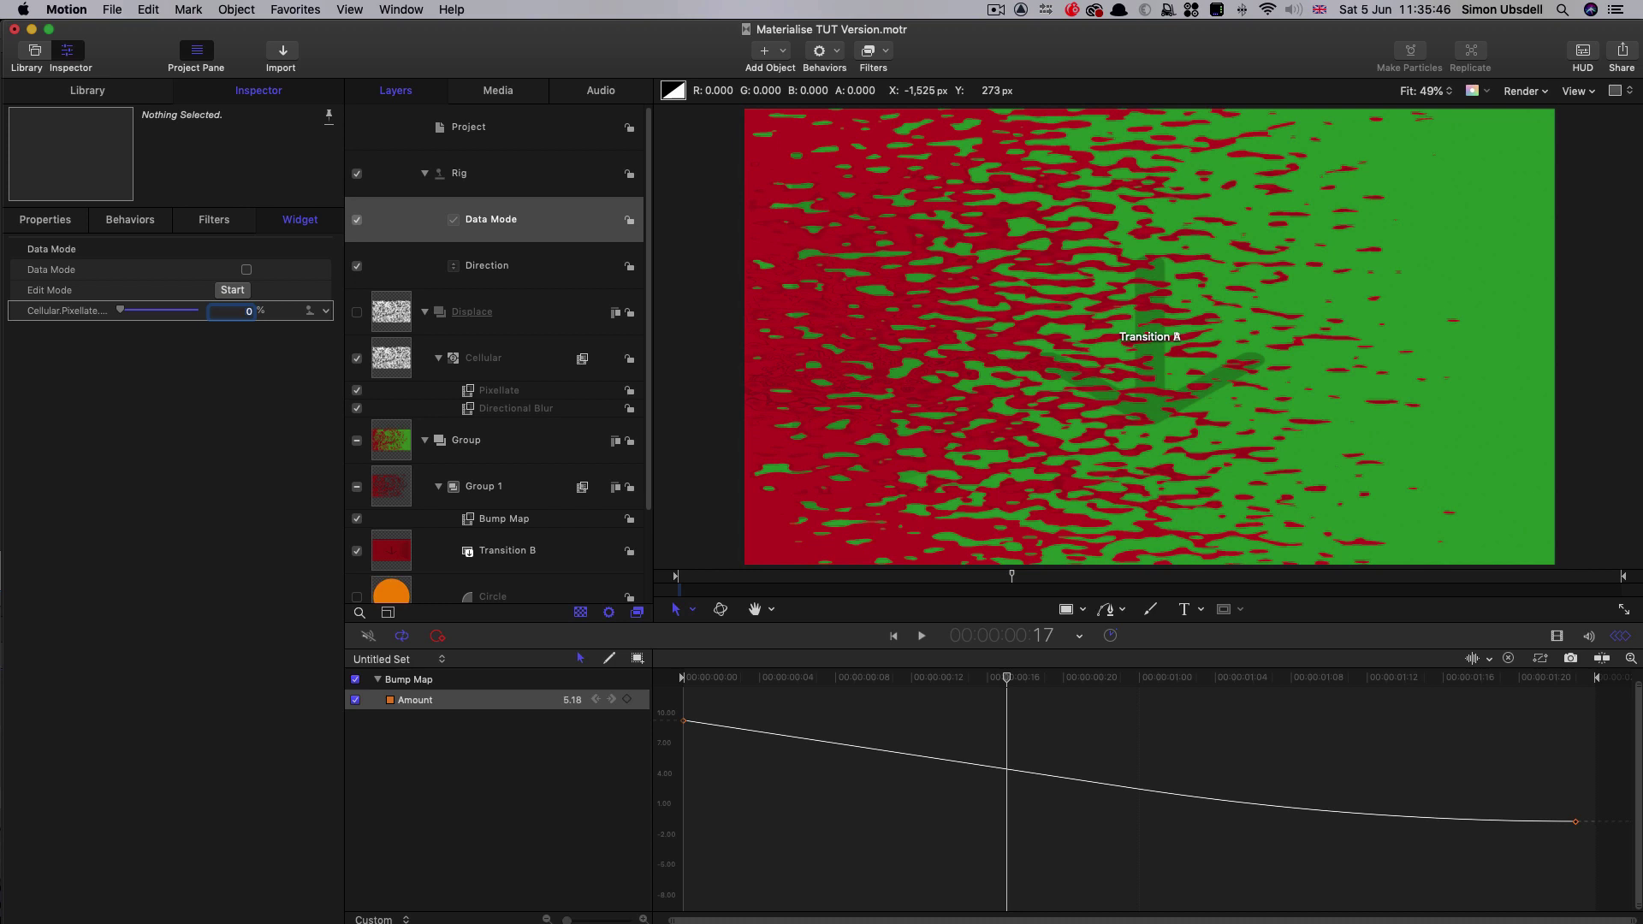
- Toggle Data Mode repeatedly to compare its two states in the canvas, leaving it enabled
{"action": "left_click", "coordinate": [247, 269]}
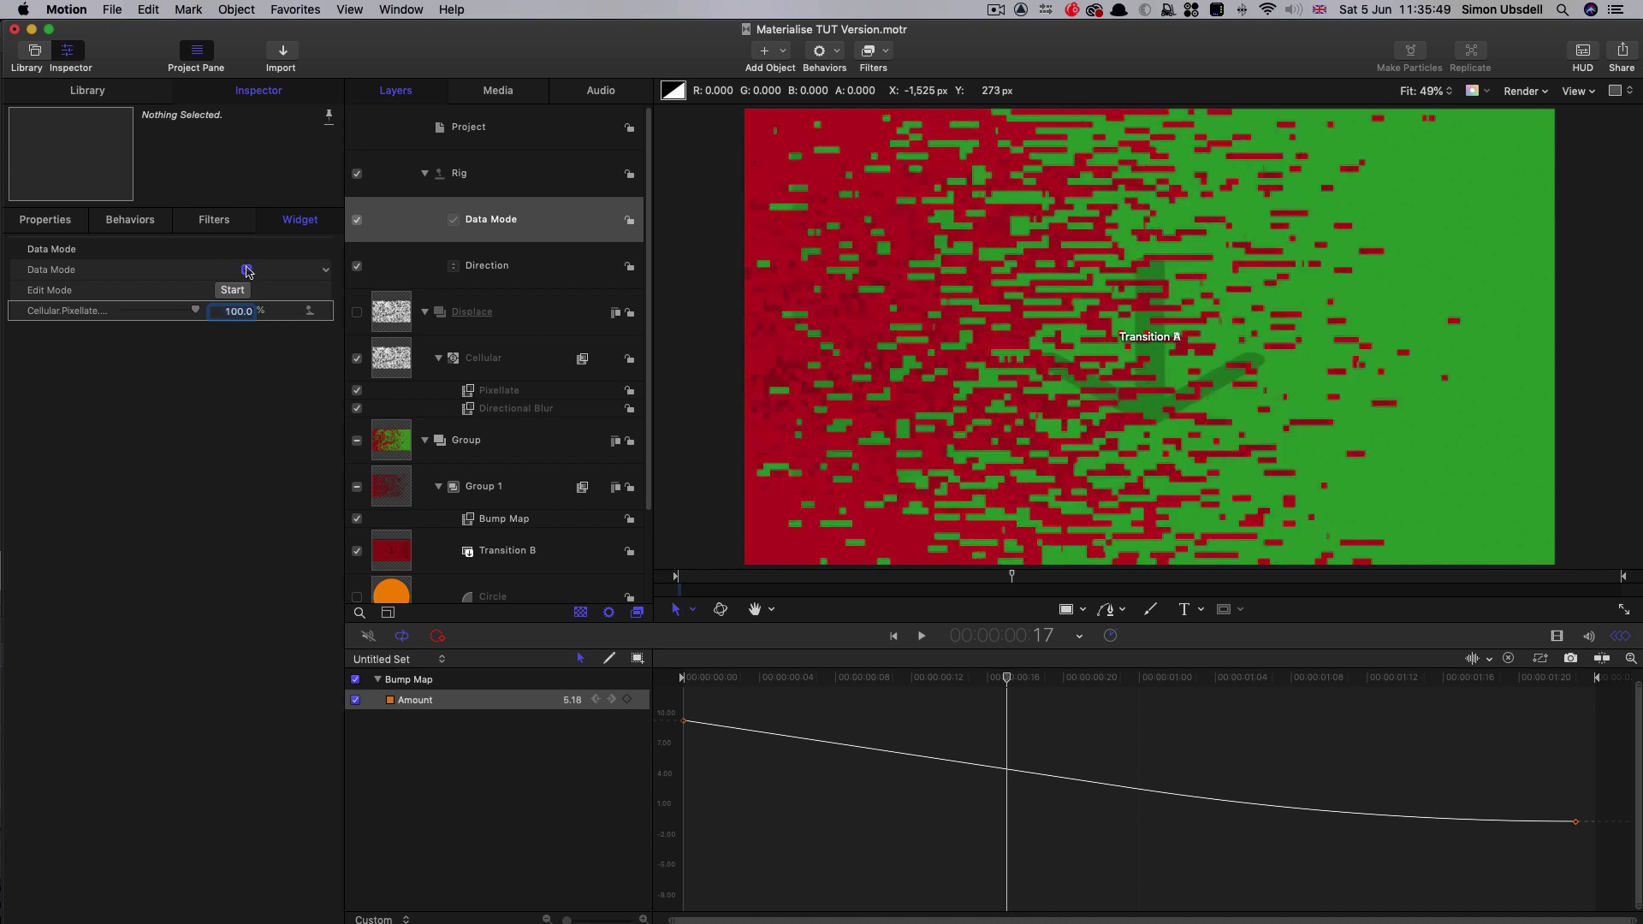
{"action": "left_click", "coordinate": [246, 269]}
{"action": "left_click", "coordinate": [248, 270]}
{"action": "left_click", "coordinate": [247, 270]}
{"action": "left_click", "coordinate": [246, 270]}
{"action": "left_click", "coordinate": [246, 269]}
{"action": "left_click", "coordinate": [246, 270]}
- Publish the Data Mode checkbox and check the project's published parameters
{"action": "left_click", "coordinate": [496, 131]}
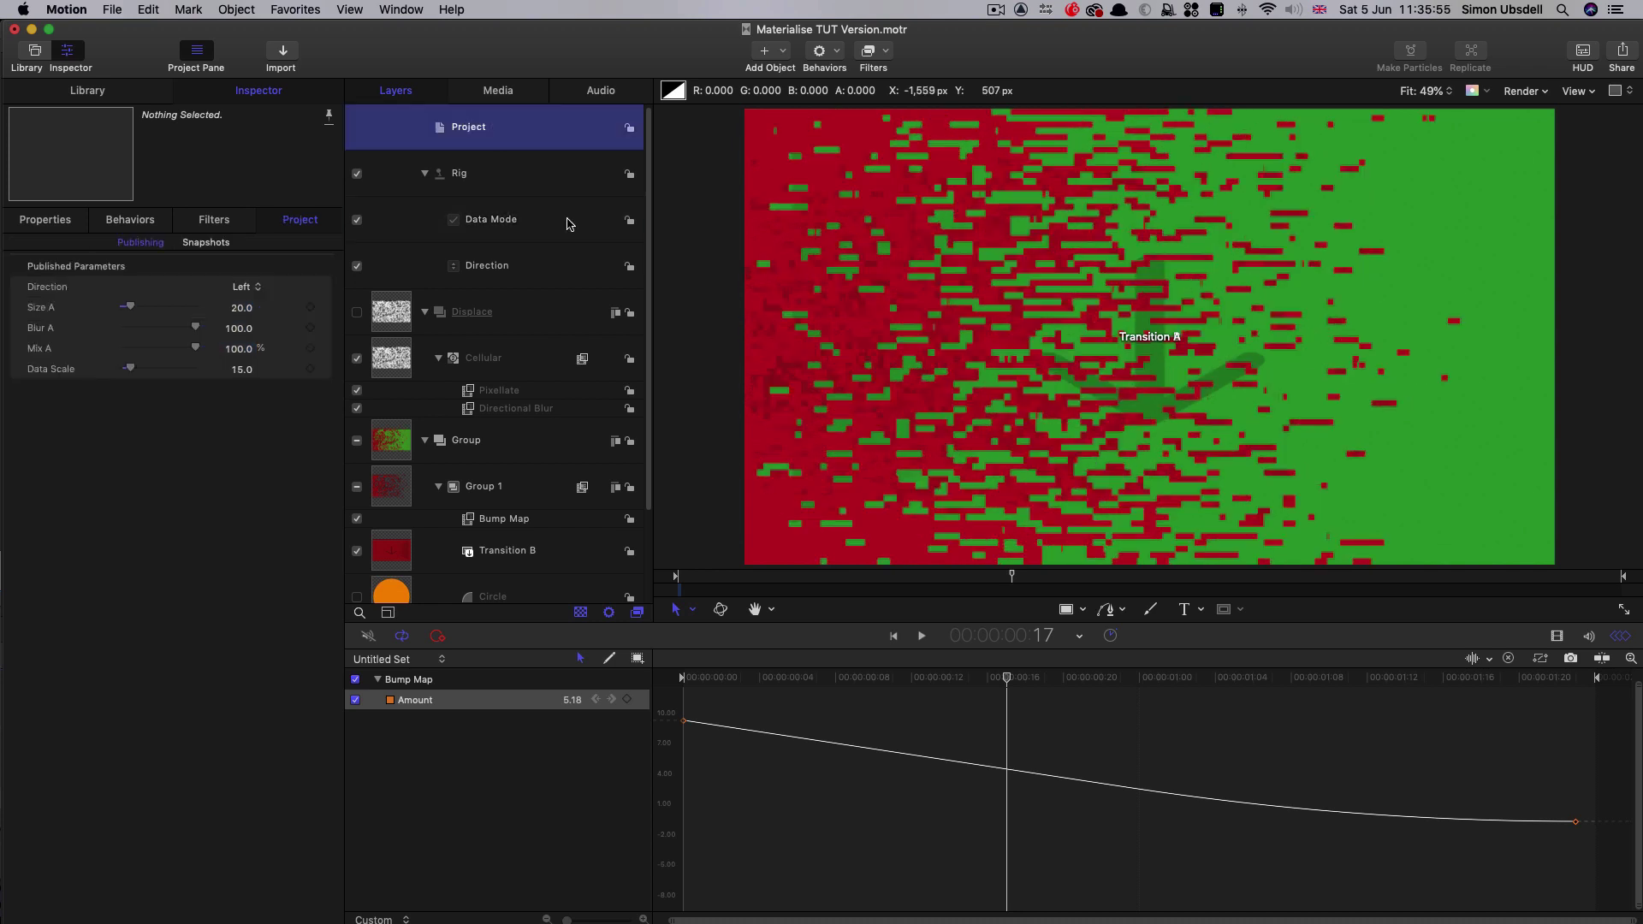
{"action": "left_click", "coordinate": [570, 225]}
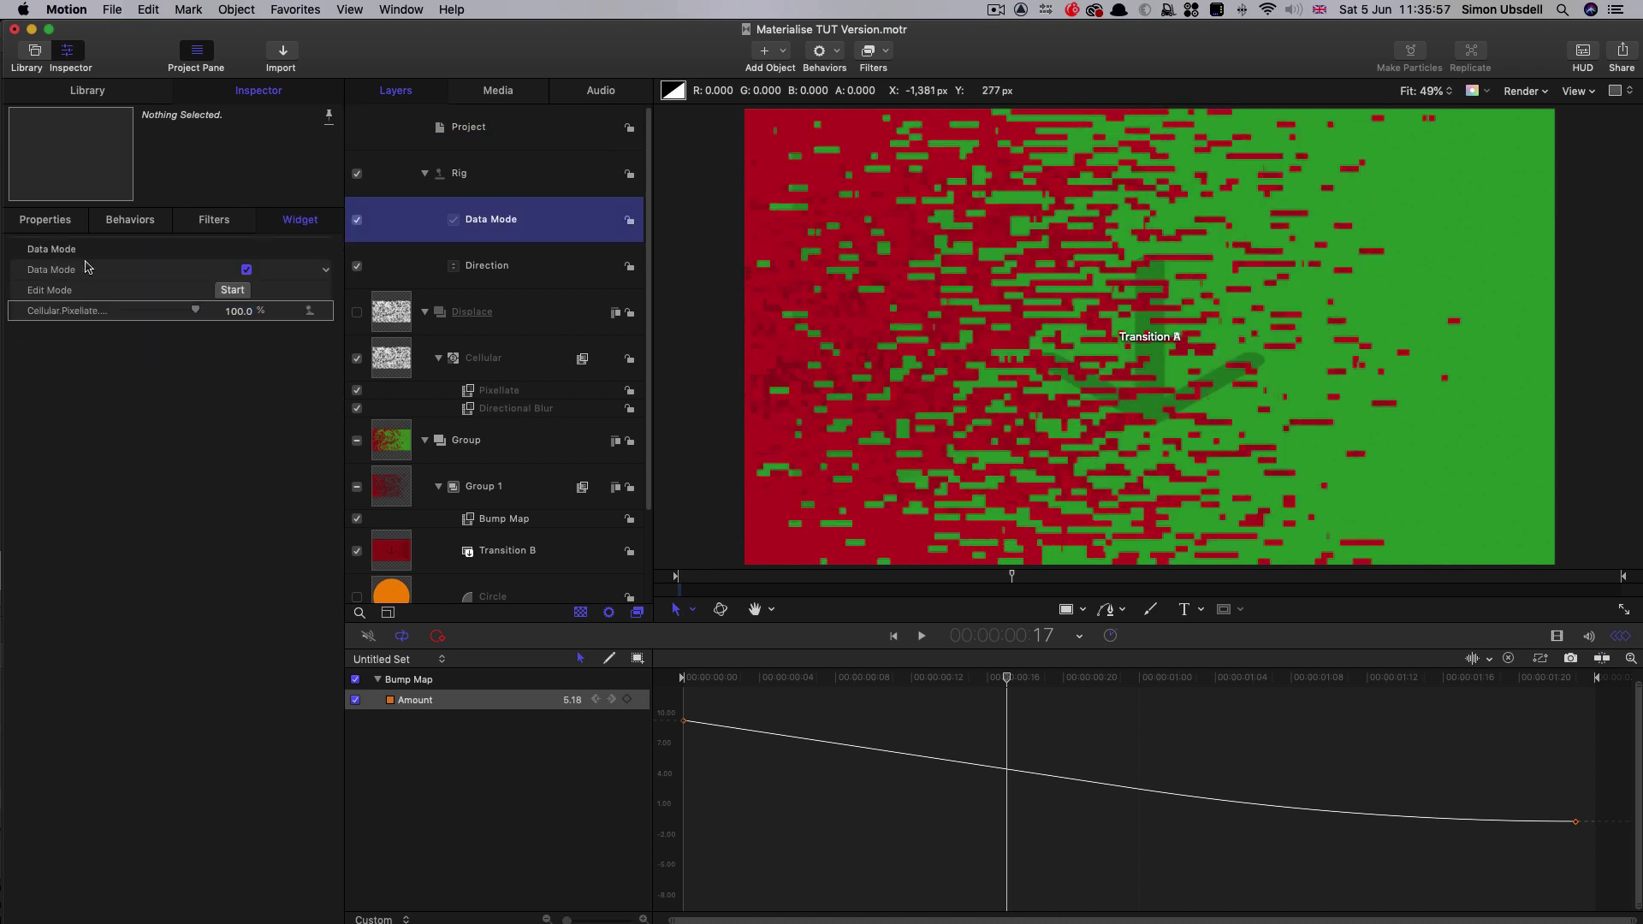
{"action": "left_click", "coordinate": [330, 270]}
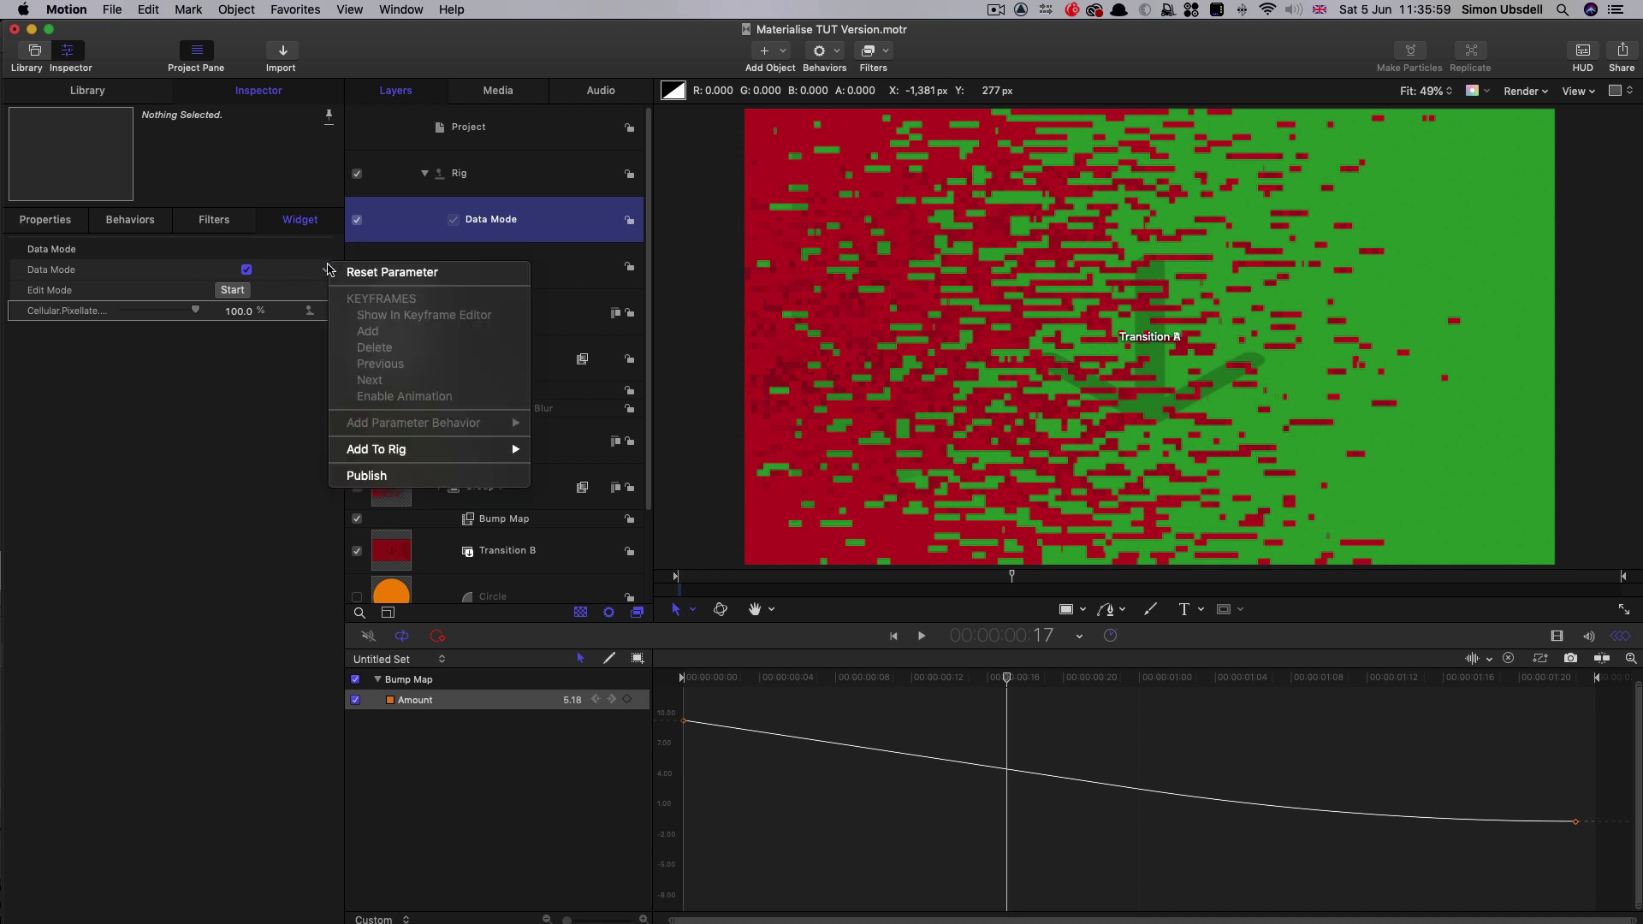
{"action": "left_click", "coordinate": [371, 476]}
{"action": "left_click", "coordinate": [507, 130]}
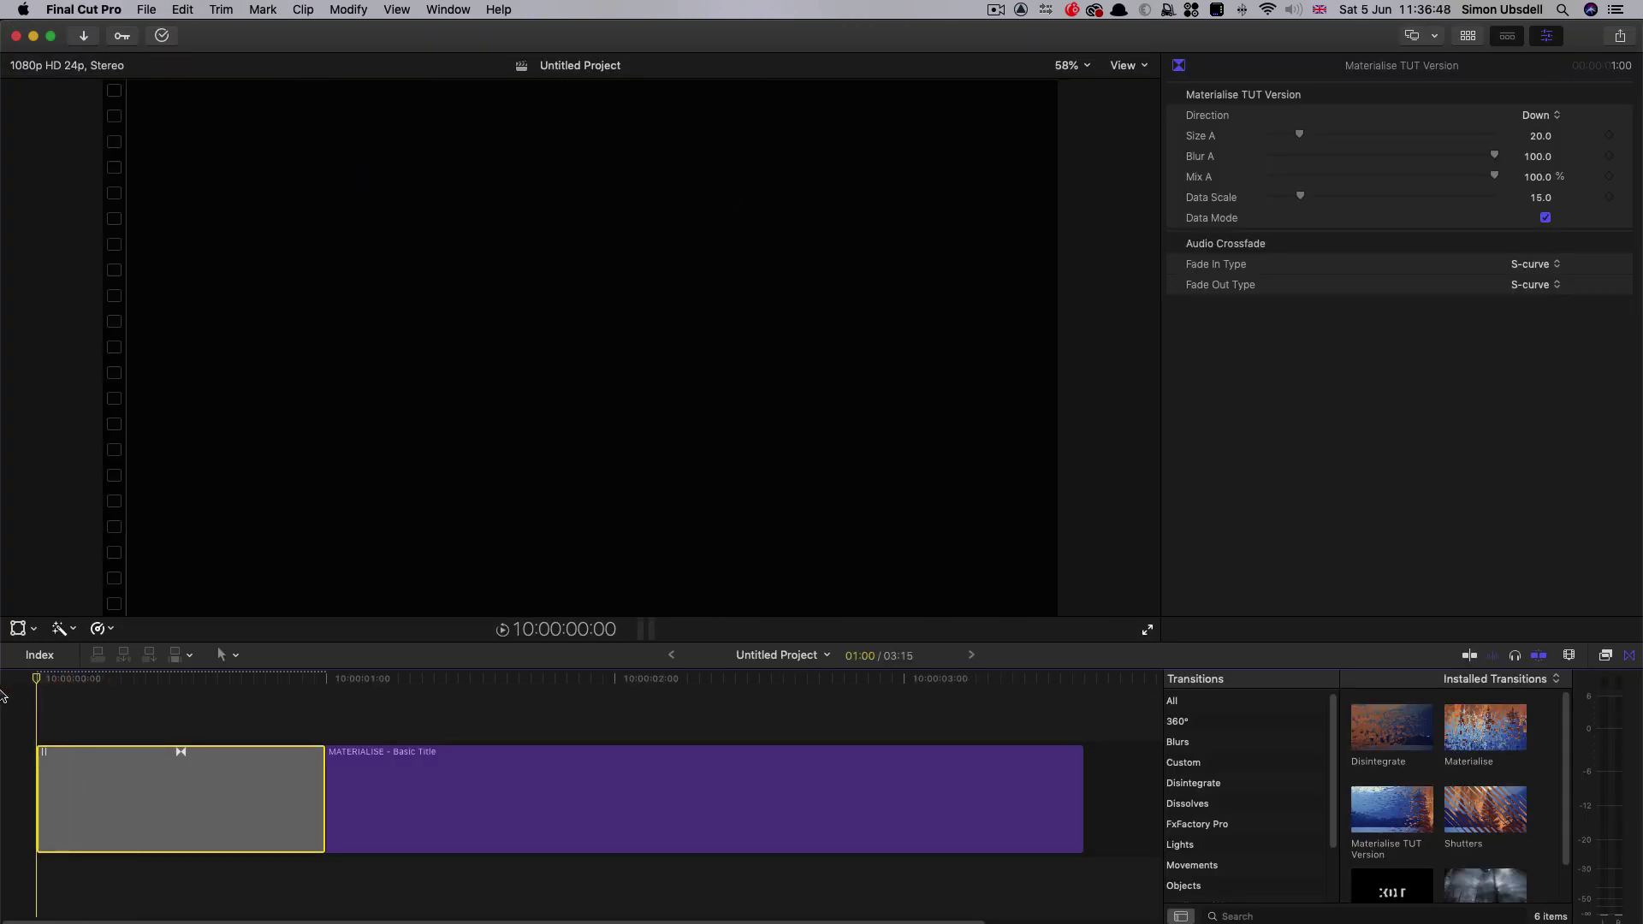
- Switch to Final Cut Pro and play and scrub through the title's transition in Data Mode, stopping at frame 18
{"action": "key", "text": "space"}
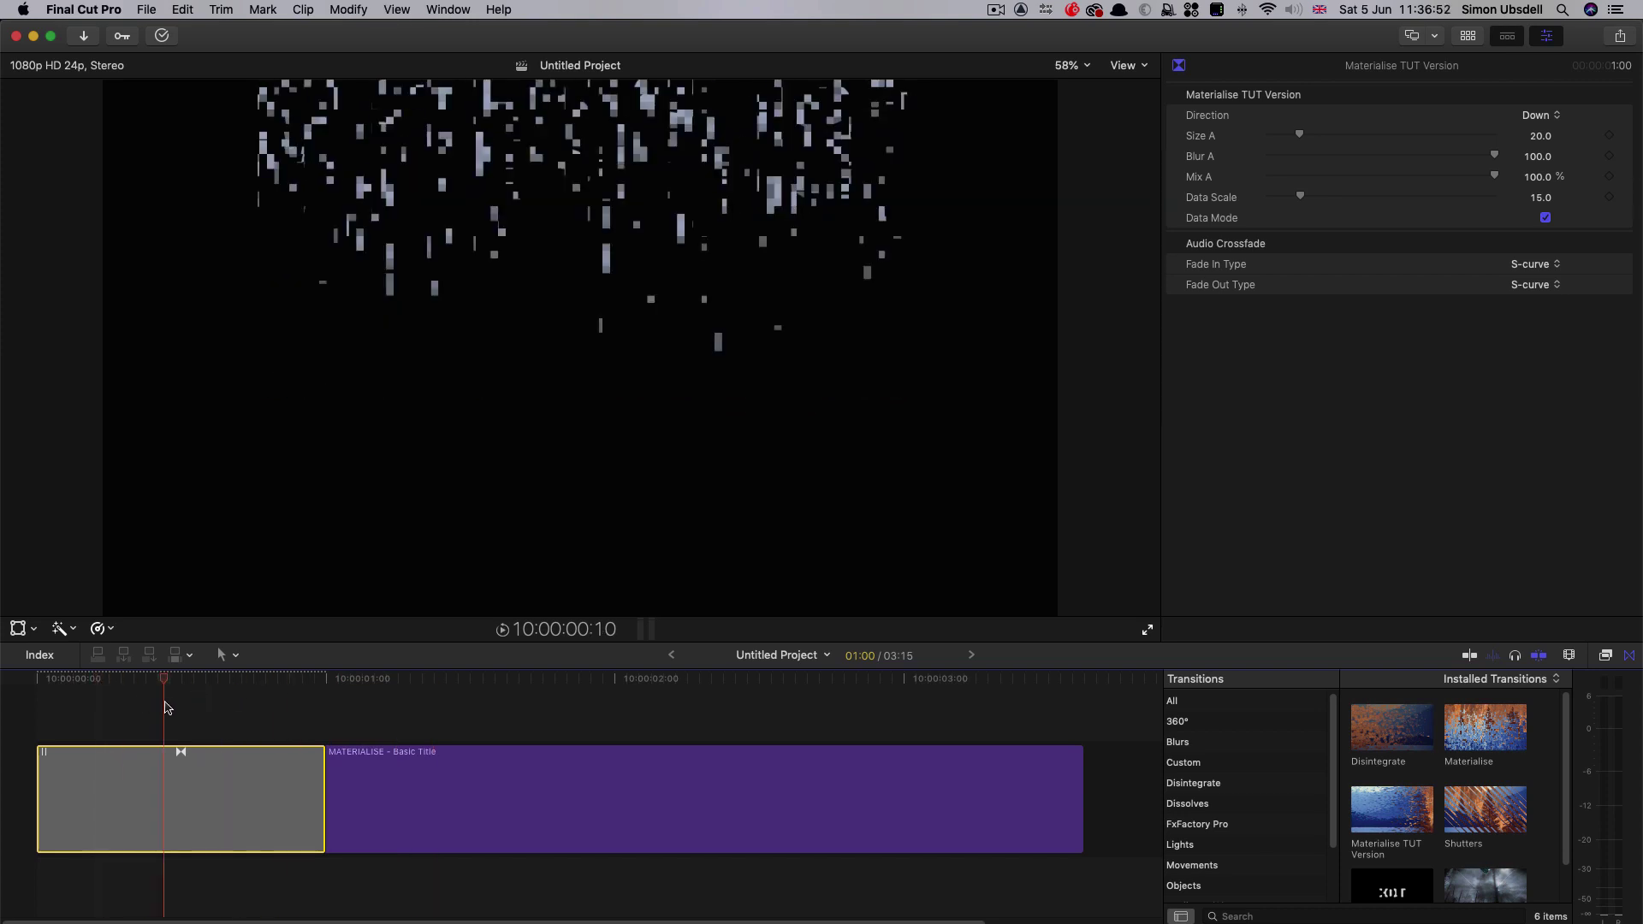
{"action": "left_click_drag", "start_coordinate": [165, 702], "coordinate": [207, 707]}
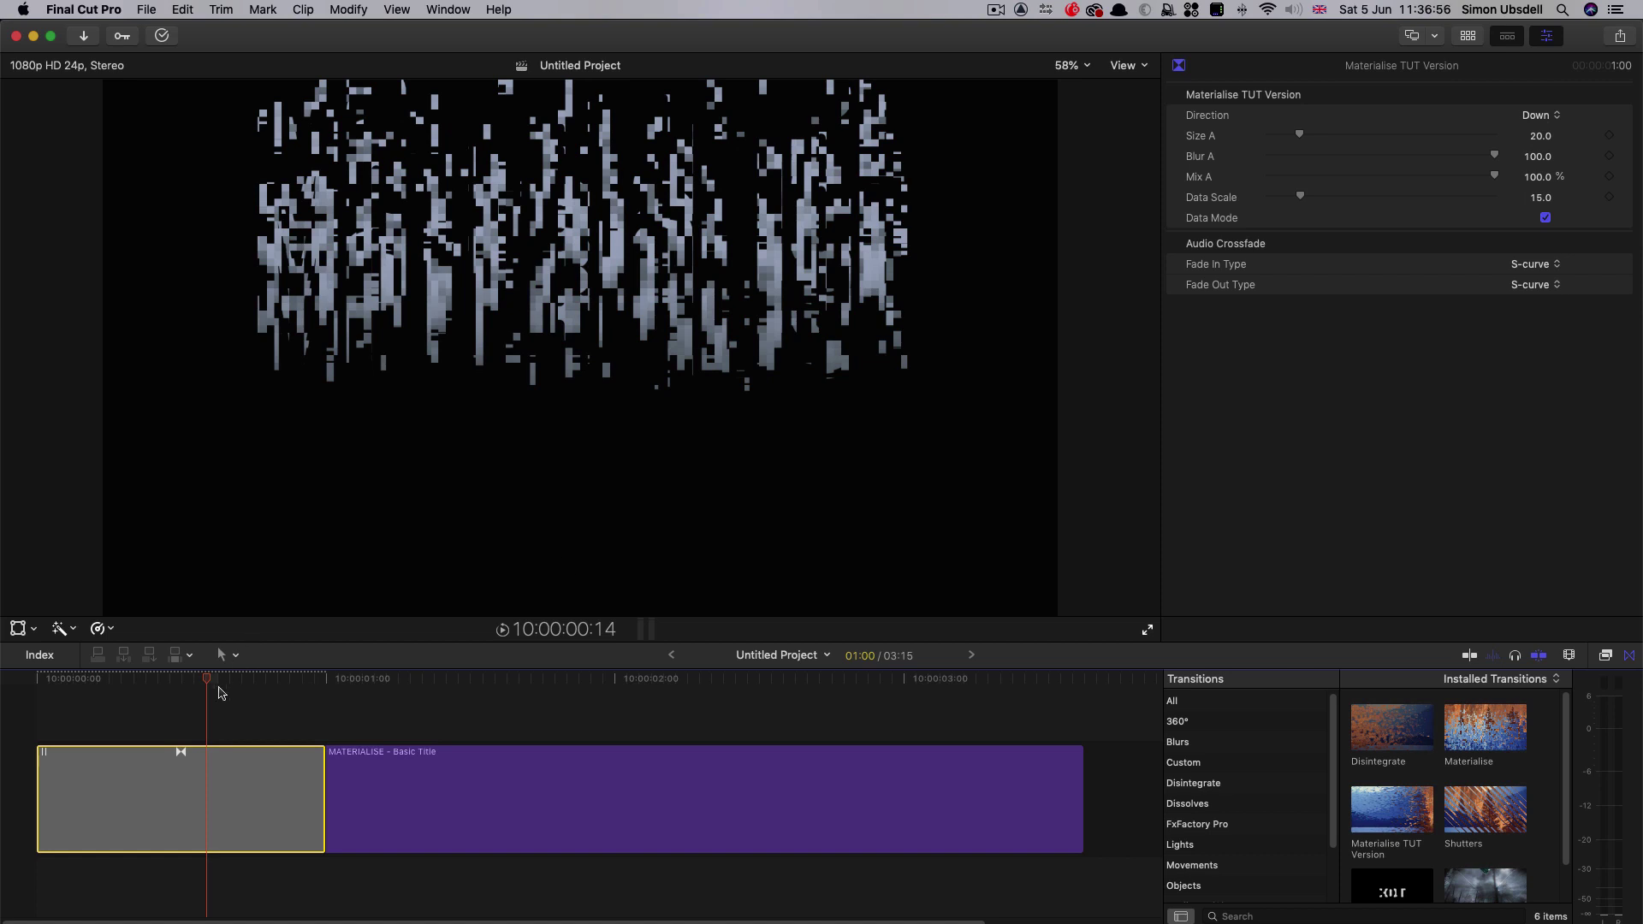
{"action": "left_click_drag", "start_coordinate": [220, 691], "coordinate": [255, 691]}
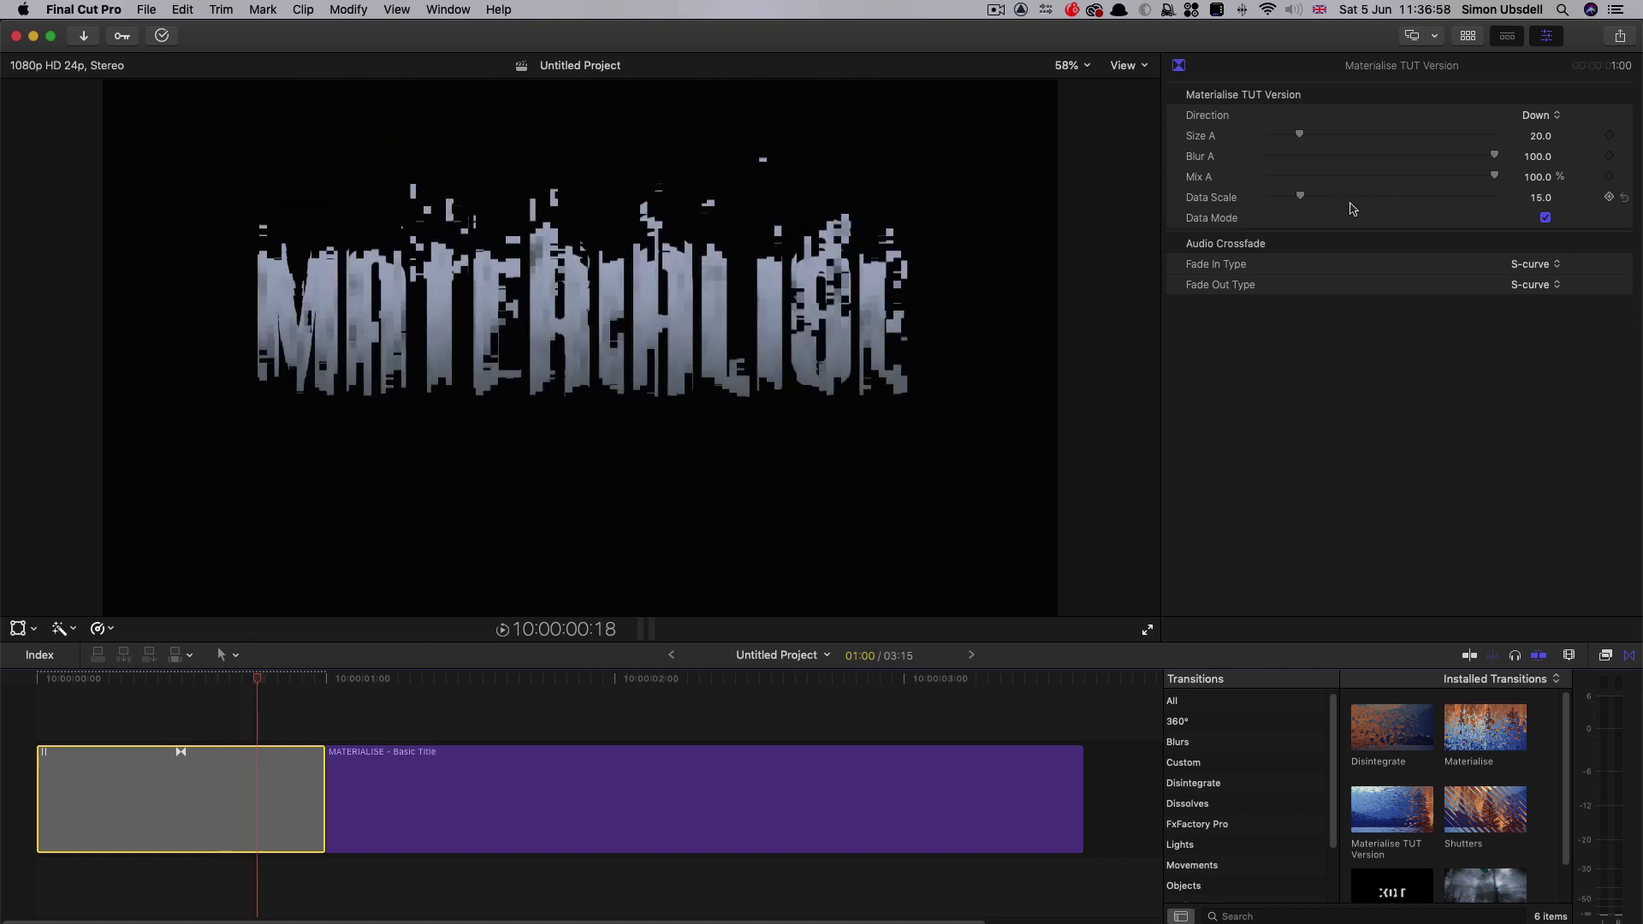
- Set the transition's Data Scale to 30 and play it from near the start
{"action": "left_click", "coordinate": [1543, 197]}
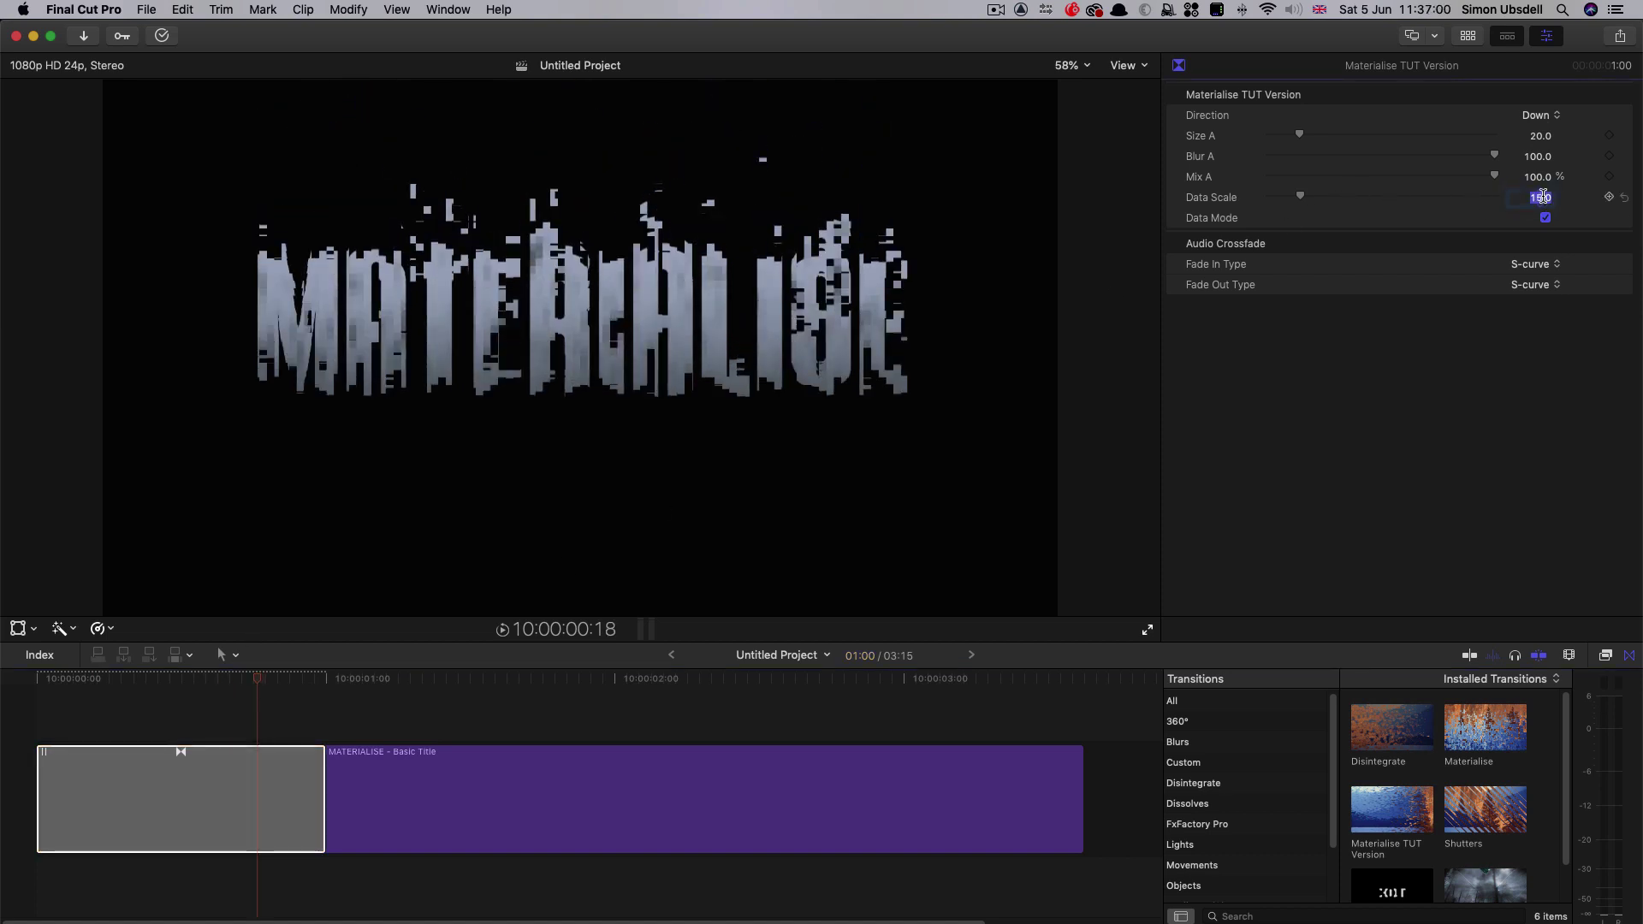
{"action": "type", "text": "30"}
{"action": "key", "text": "Return"}
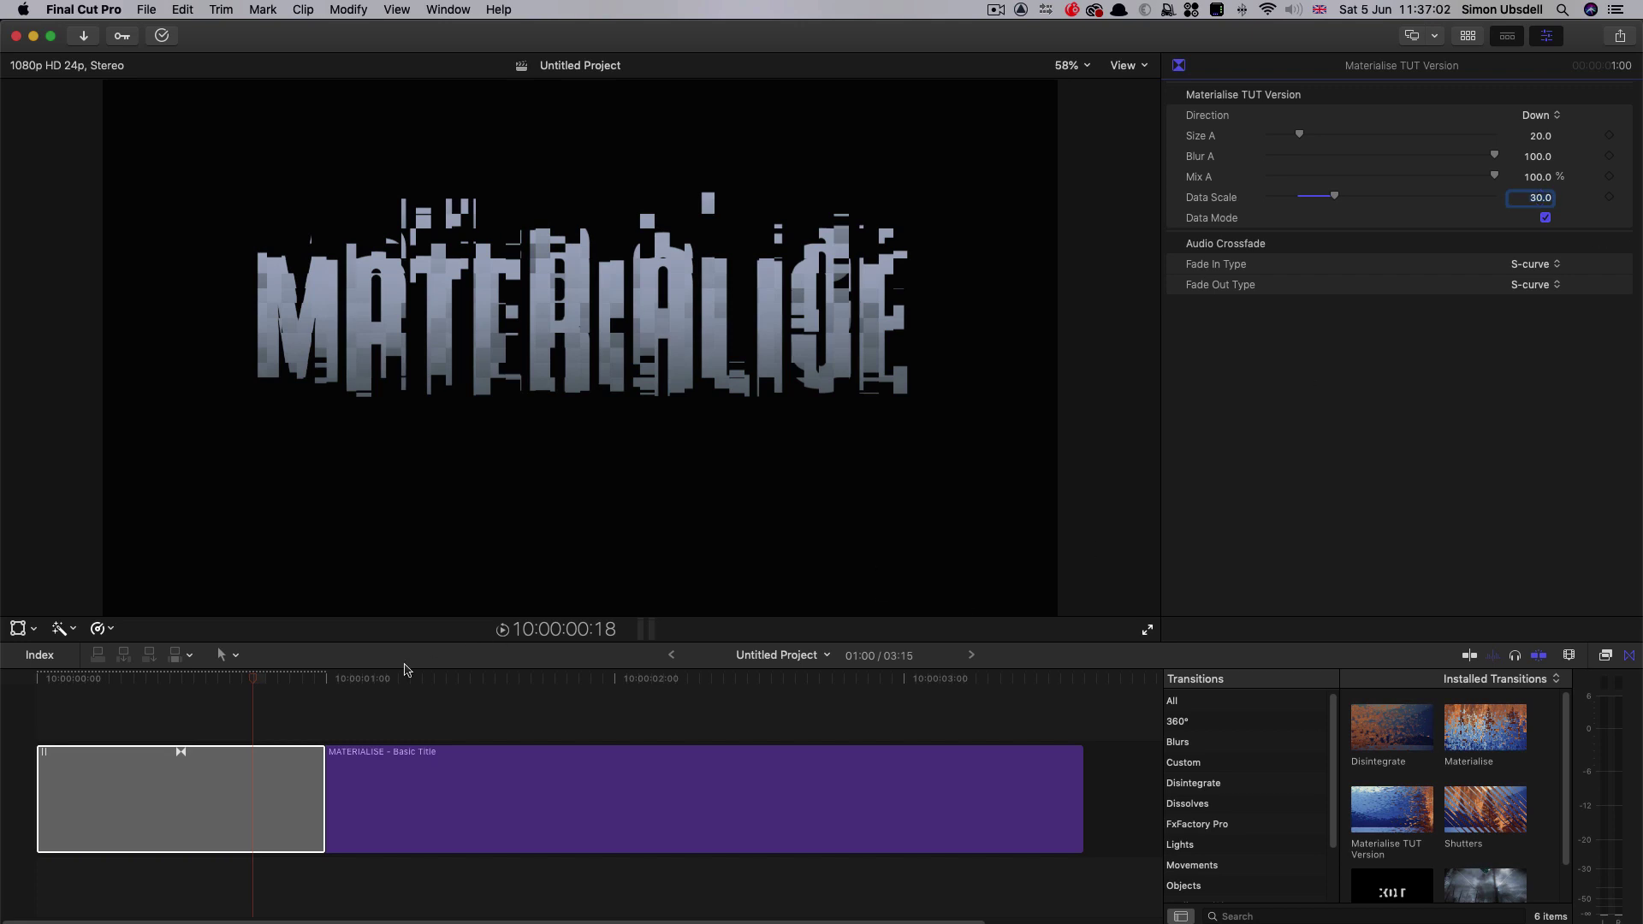
{"action": "left_click", "coordinate": [54, 691]}
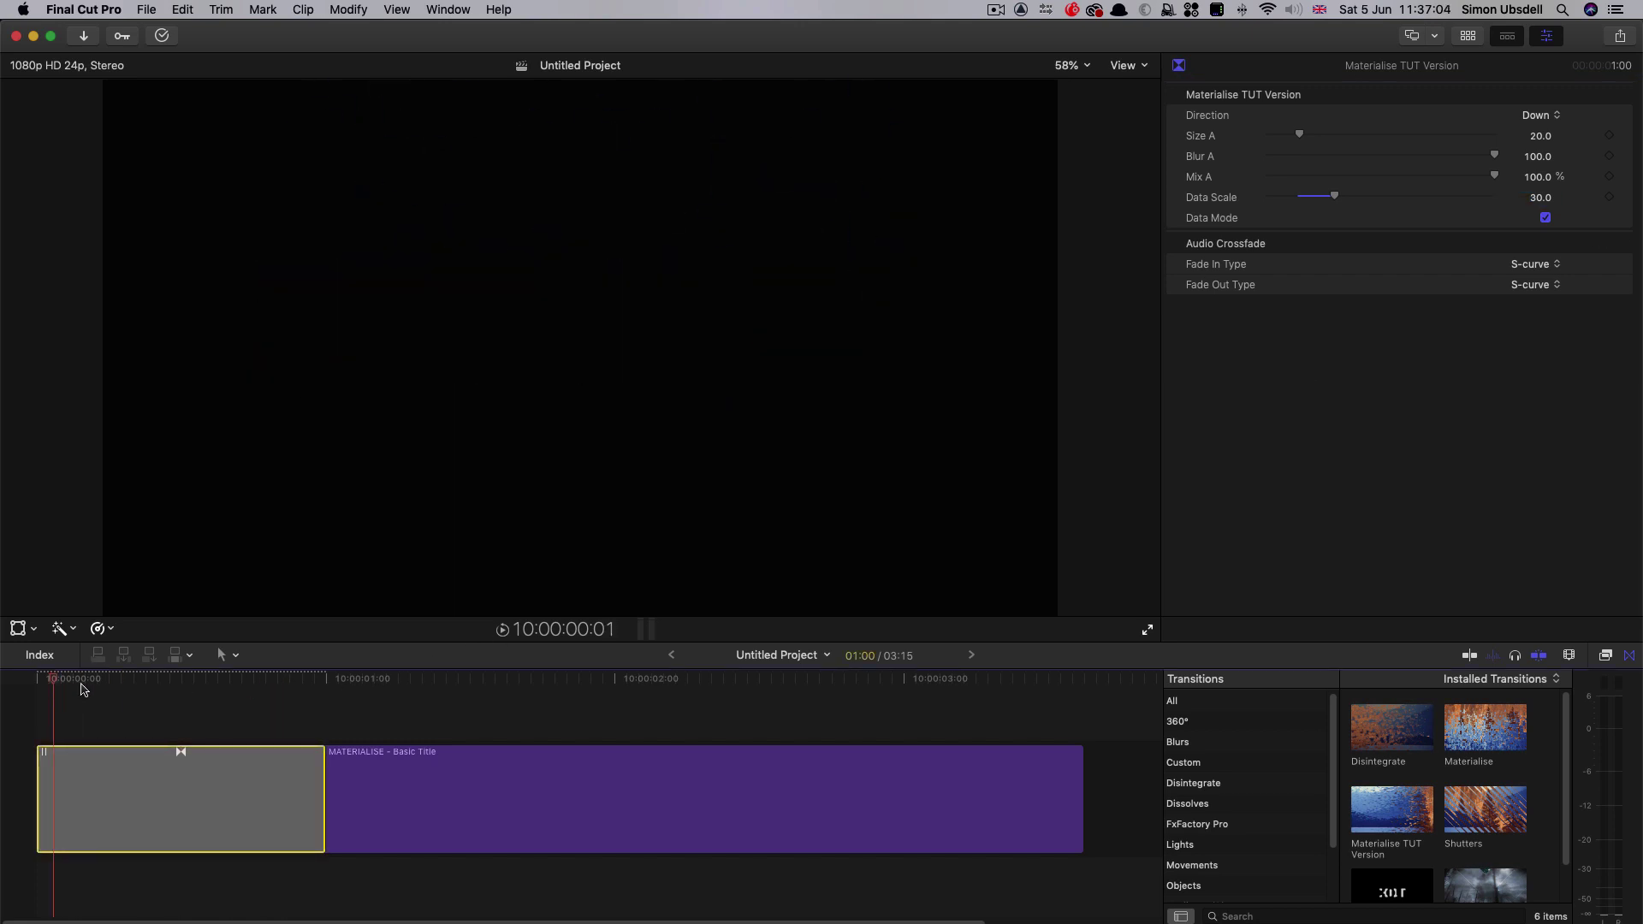
{"action": "key", "text": "space"}
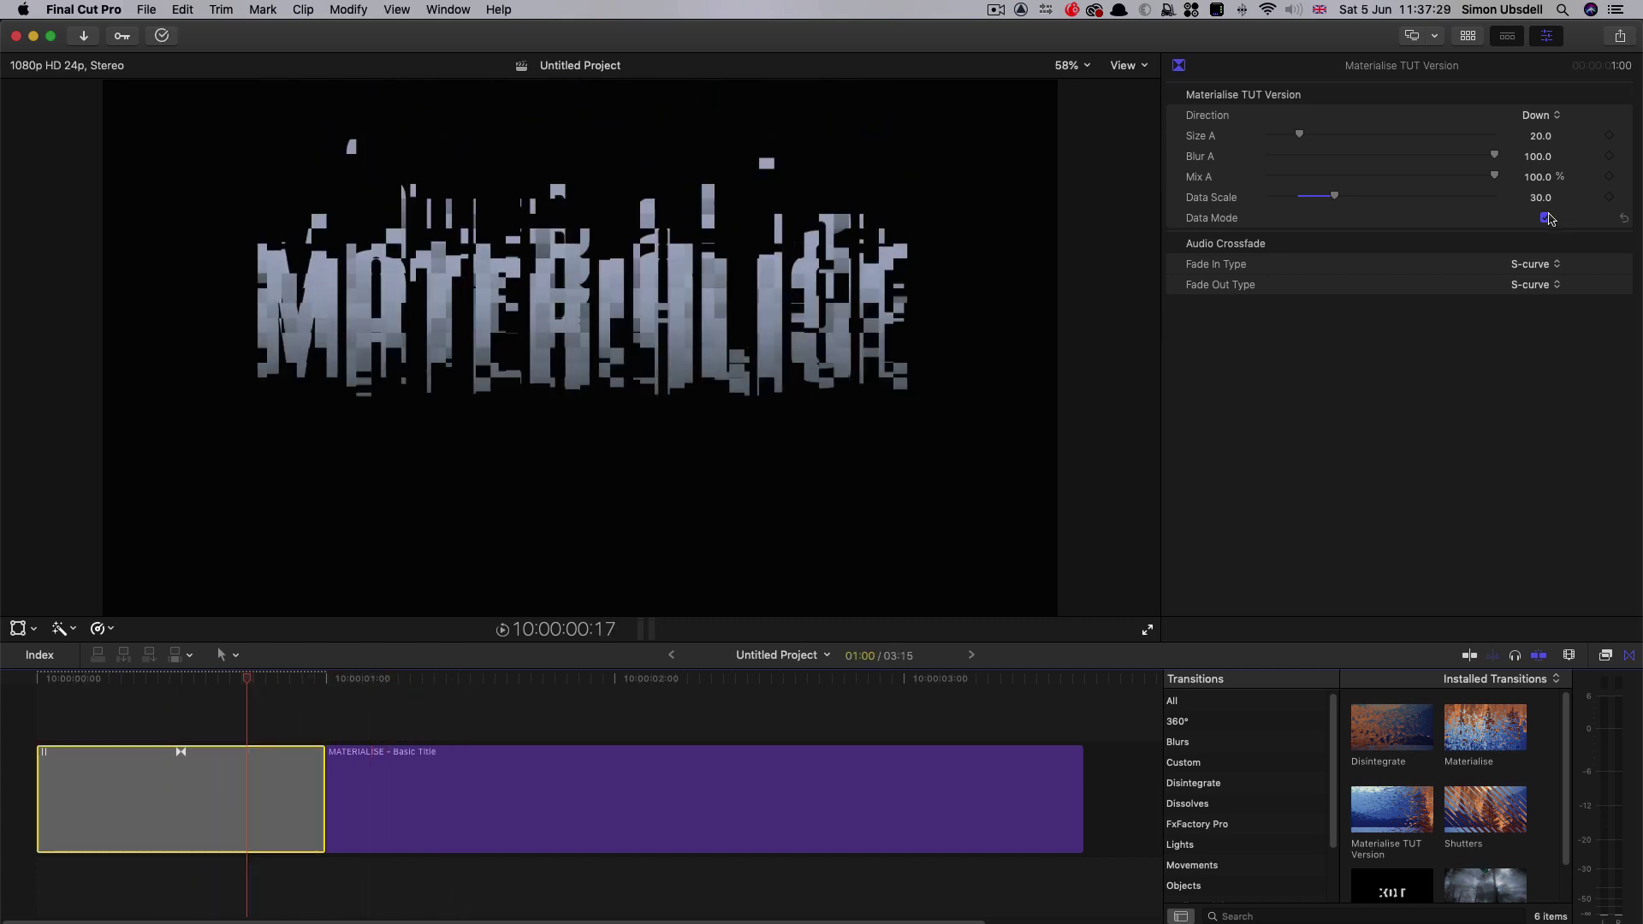
- Switch the transition's Data Mode off and on to compare both looks at frame 17, leaving it enabled
{"action": "left_click", "coordinate": [1546, 218]}
{"action": "left_click", "coordinate": [1547, 217]}
{"action": "left_click", "coordinate": [1547, 218]}
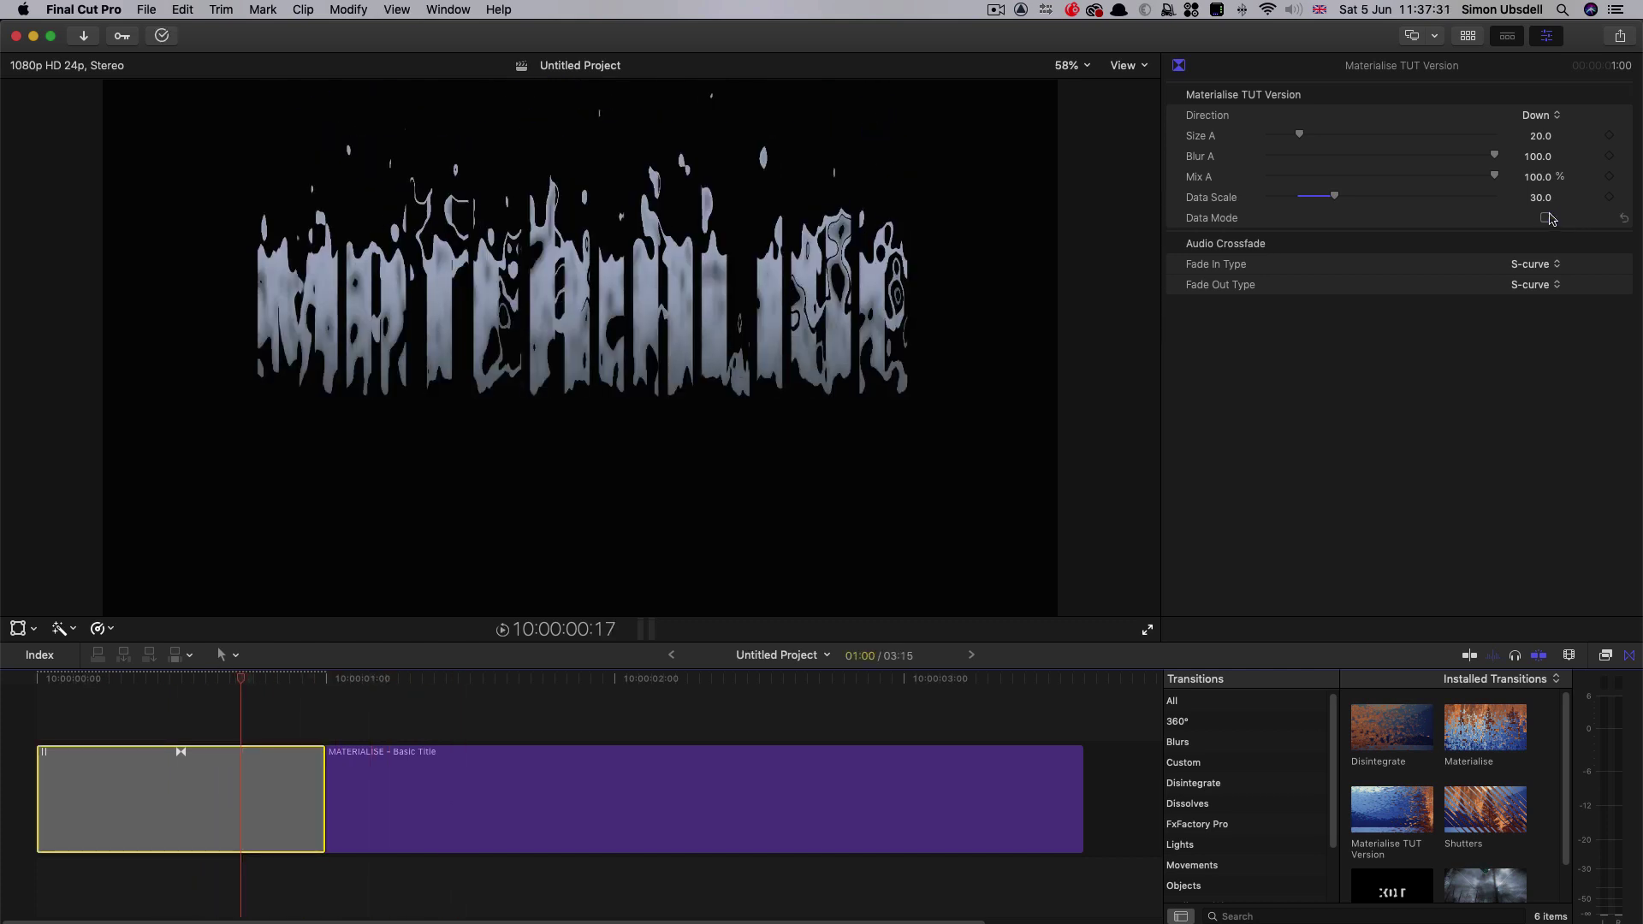
{"action": "left_click", "coordinate": [1547, 217]}
{"action": "left_click", "coordinate": [1547, 217]}
{"action": "left_click", "coordinate": [1547, 218]}
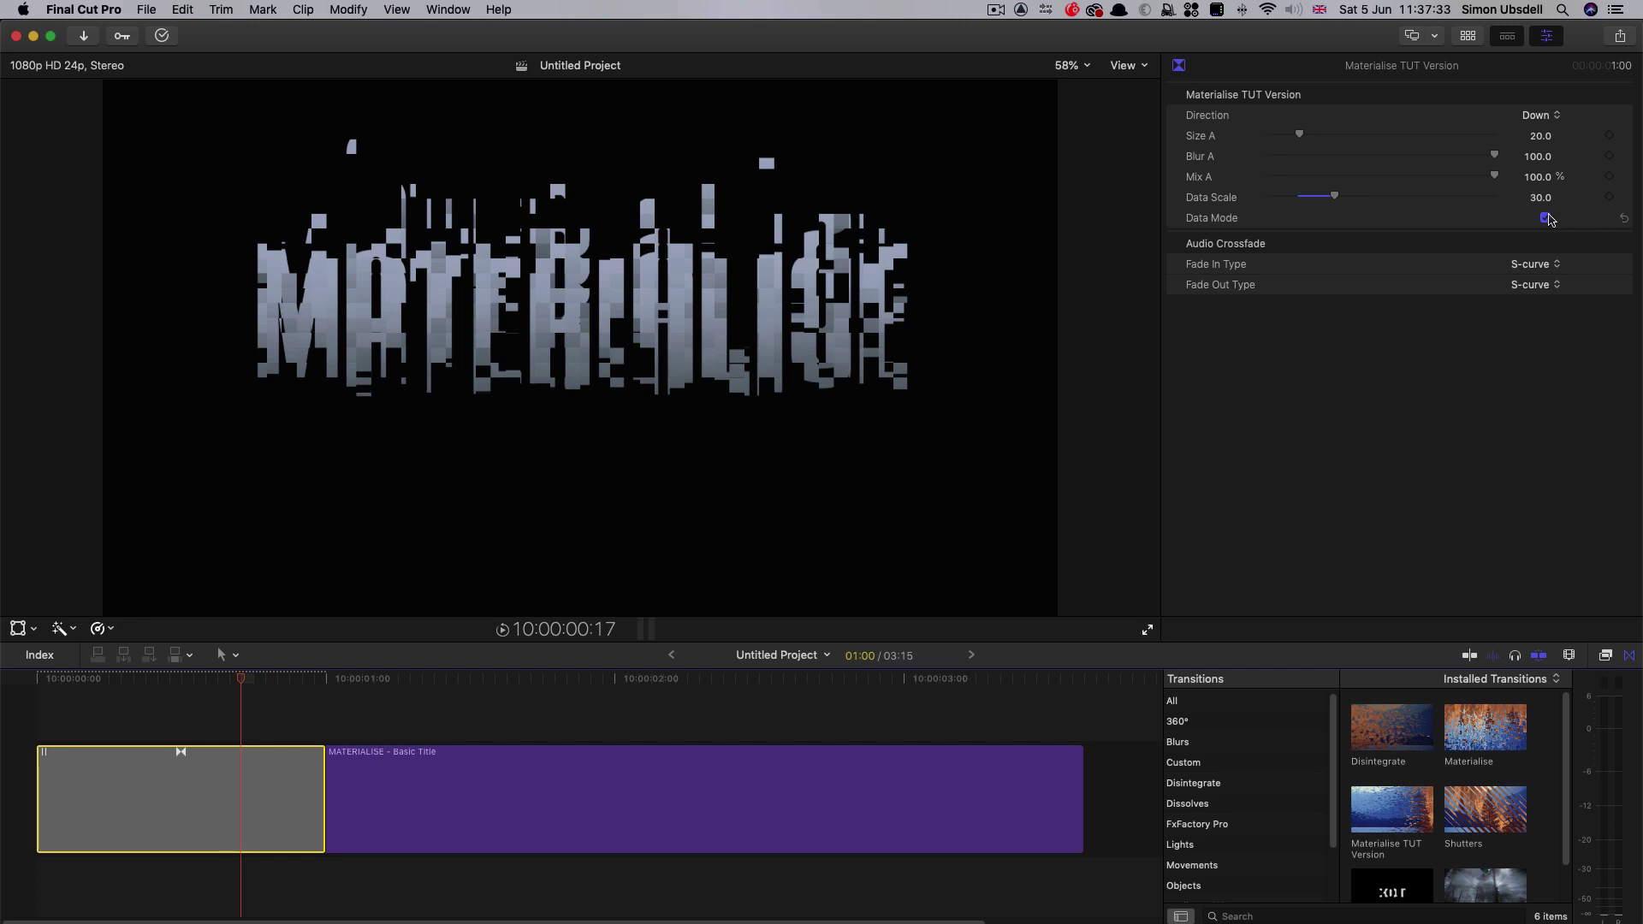